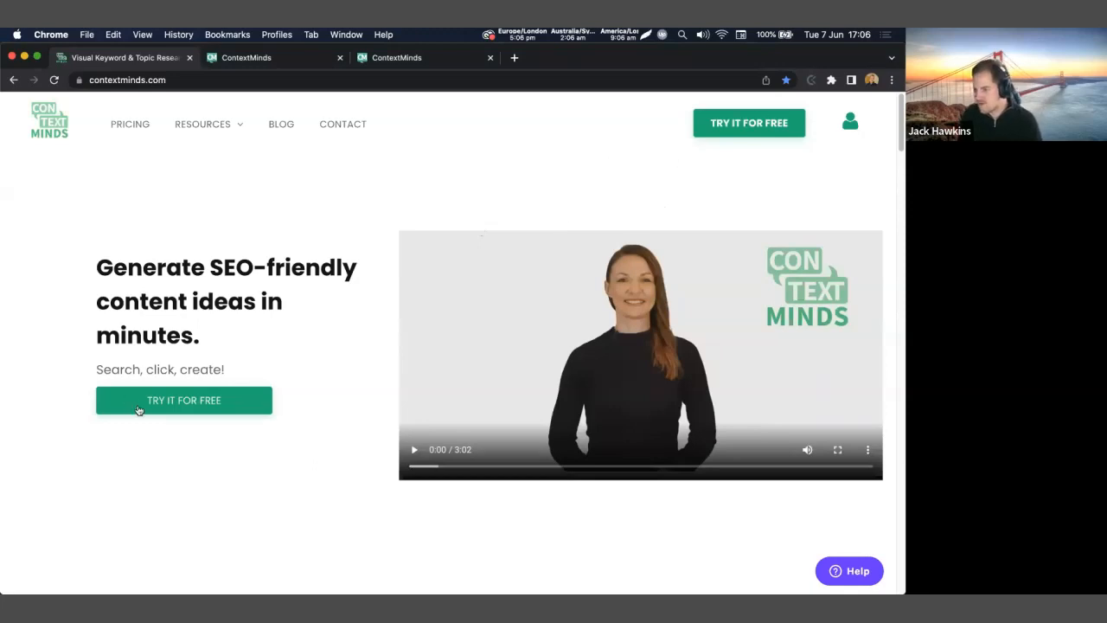
Create a new map named "Innovation" with the private map option turned off, leaving the description and tags empty.
click(289, 59)
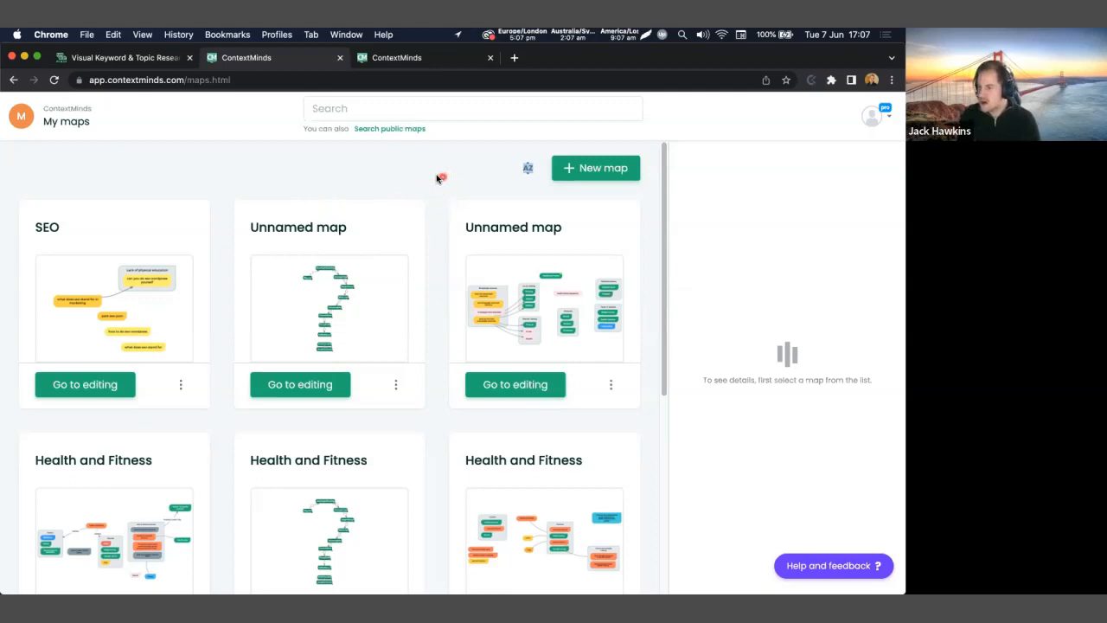
click(619, 171)
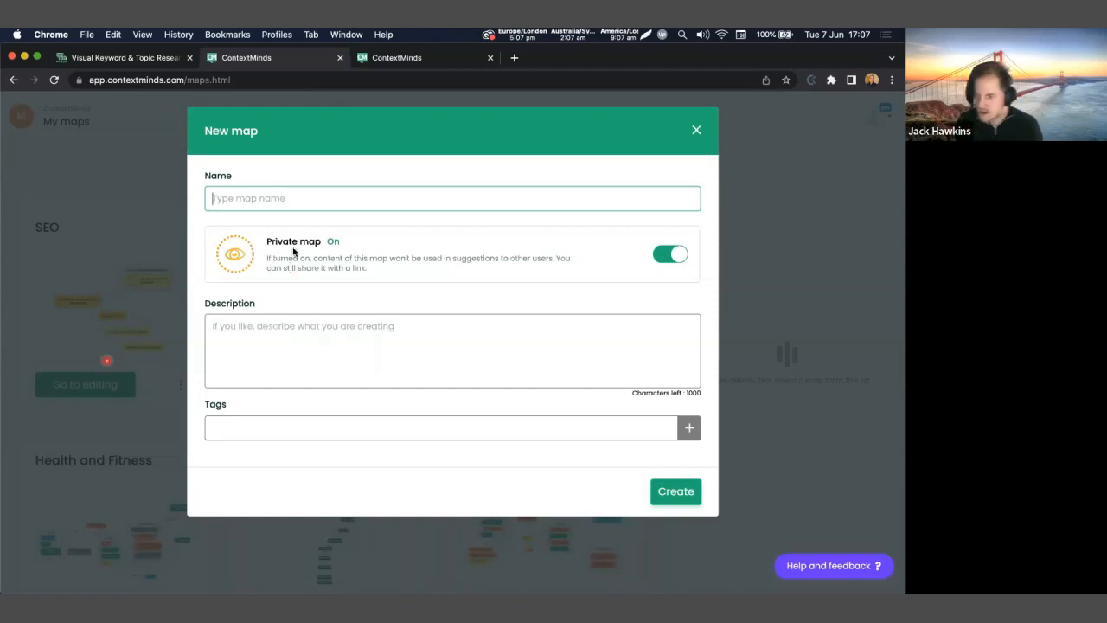
text(()
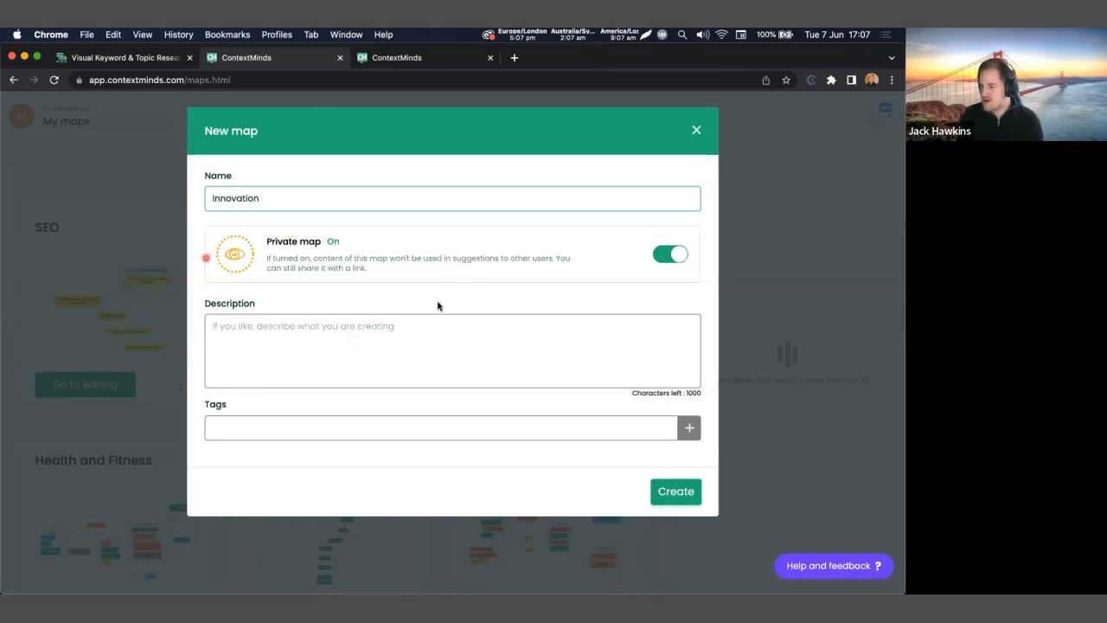
click(669, 258)
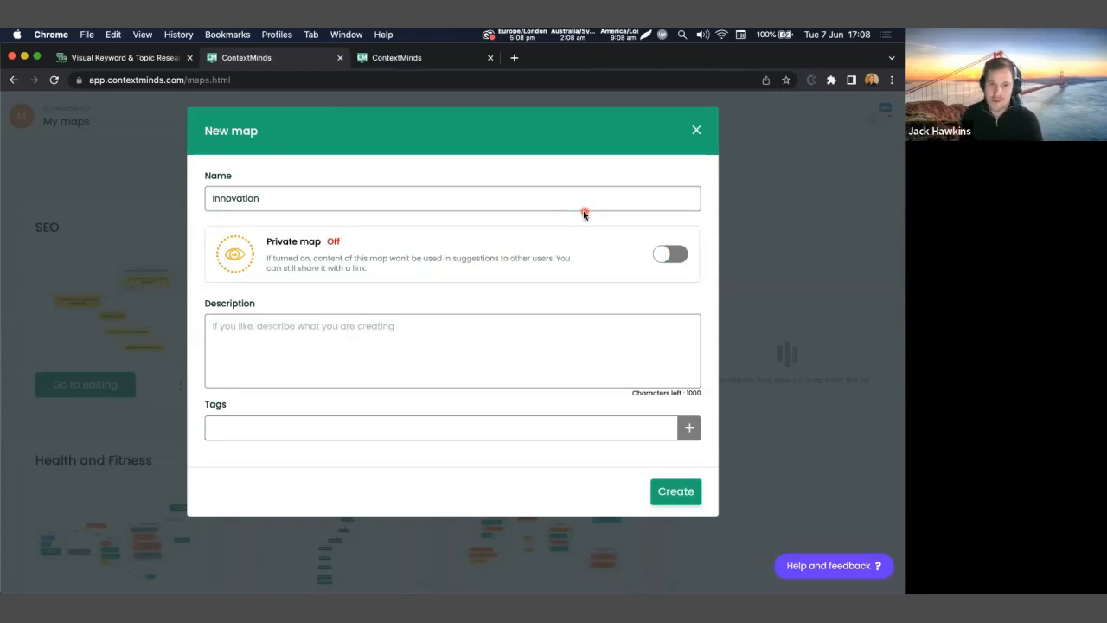
click(671, 254)
click(671, 253)
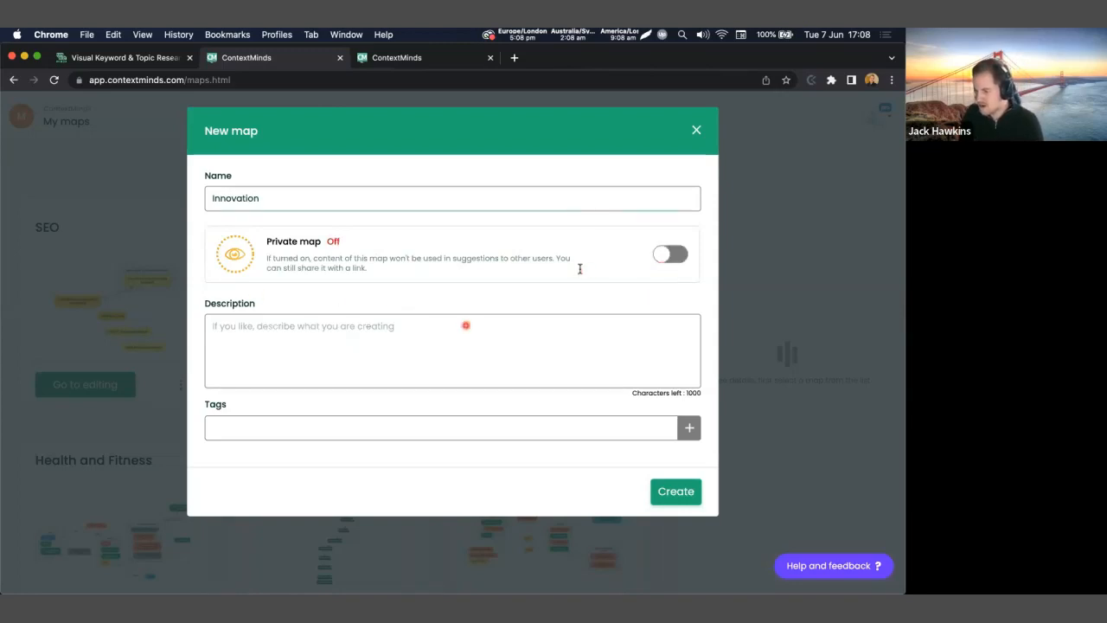
click(466, 330)
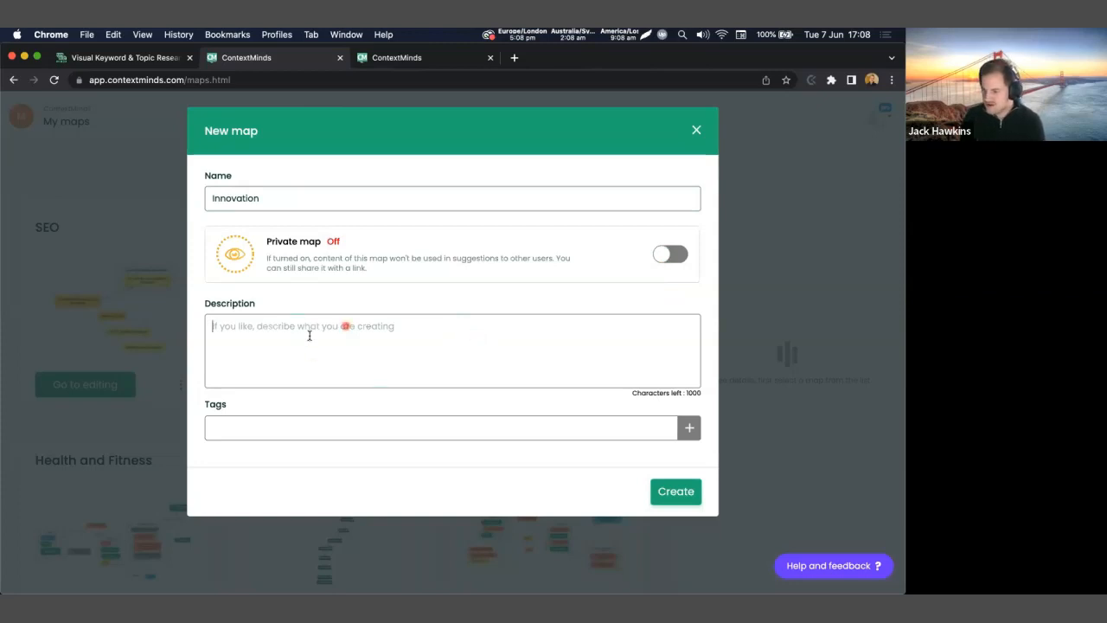
key(Tab)
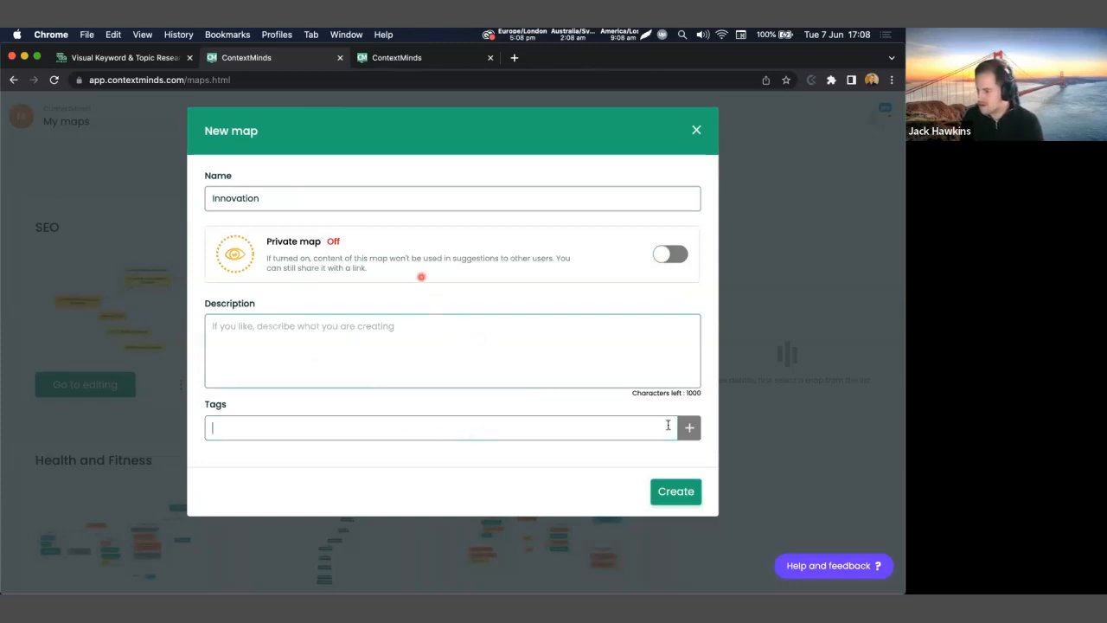
click(676, 492)
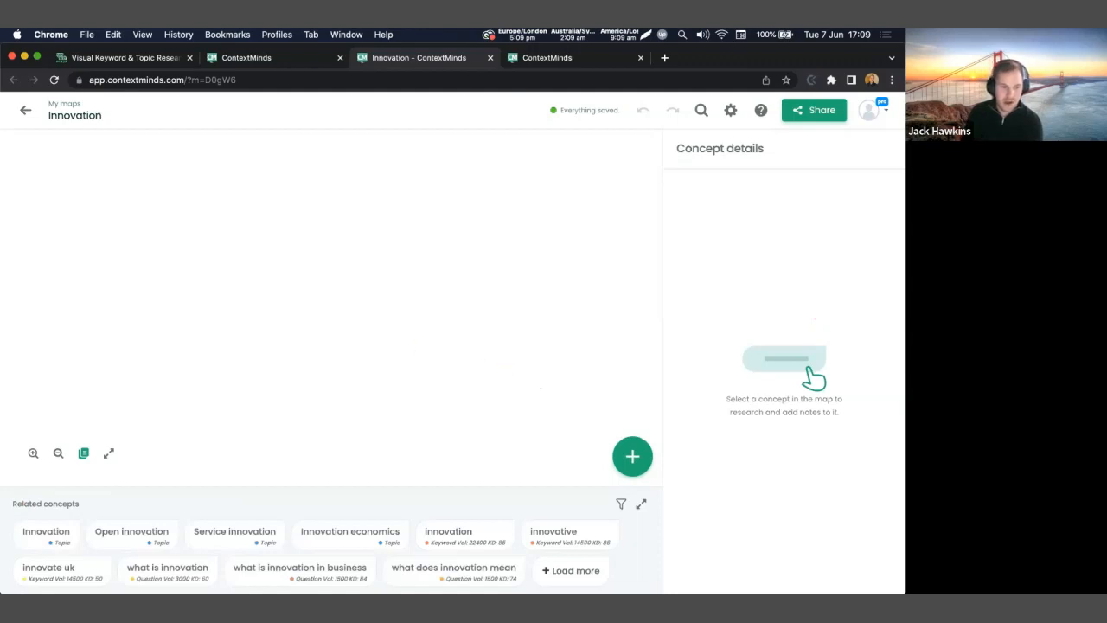
Add the concepts "Innovation", "what does innovation mean" and "what is innovation in business" to the map, placing both questions below Innovation.
click(45, 534)
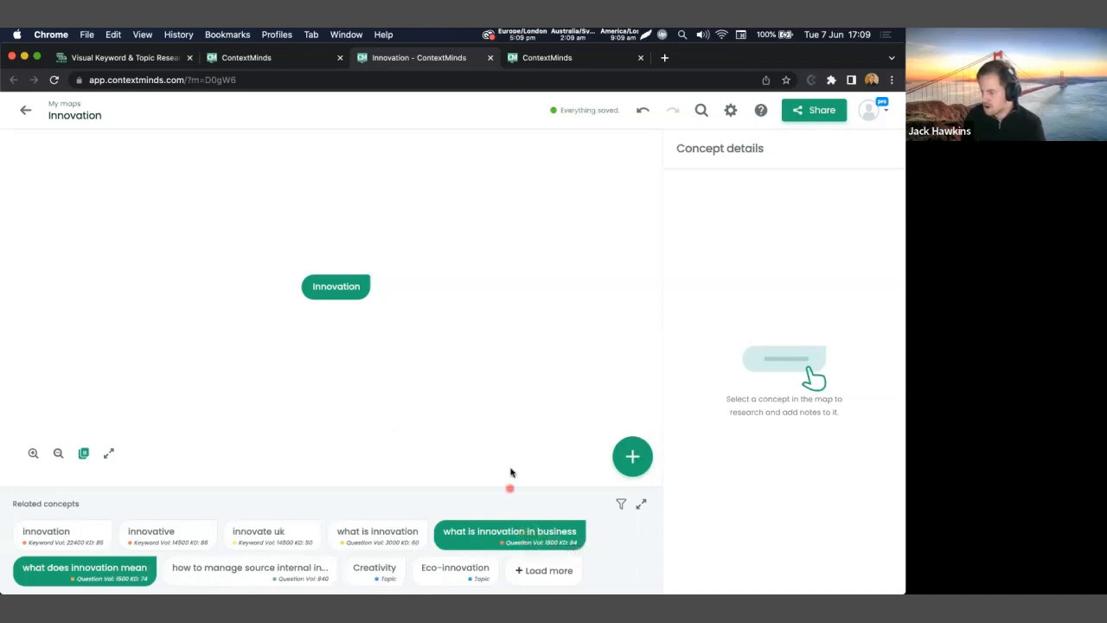
drag(526, 533, 409, 352)
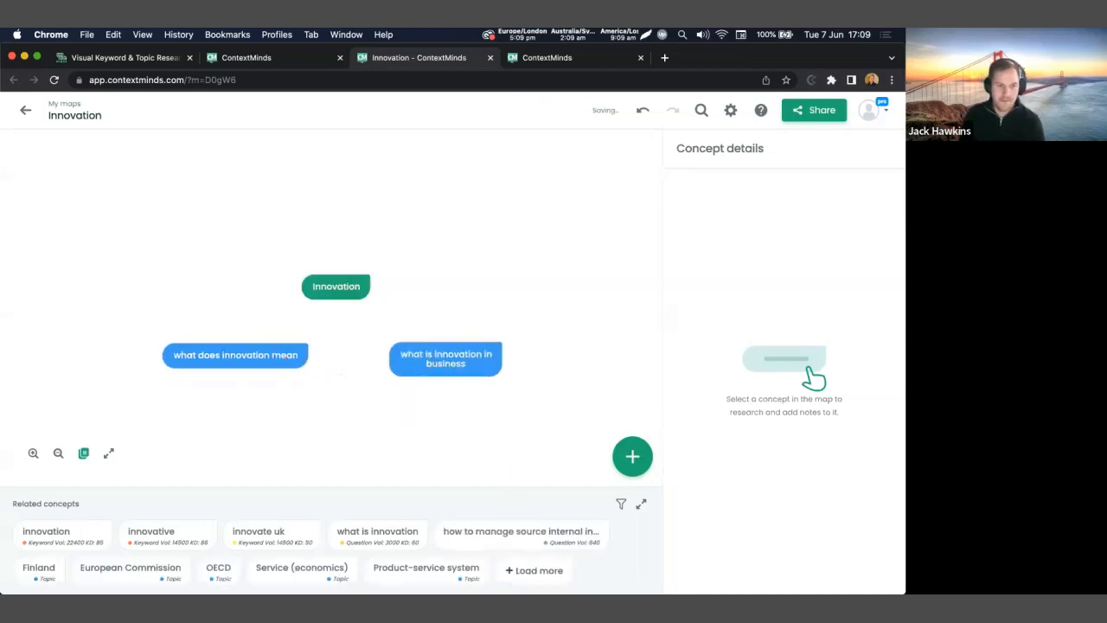
drag(344, 288, 350, 266)
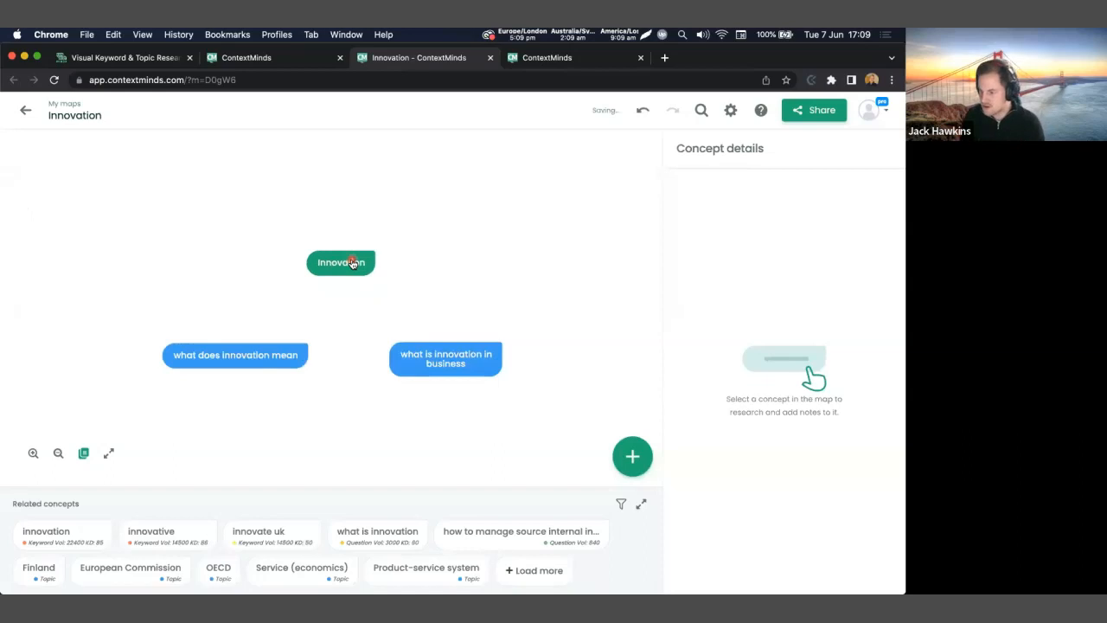
drag(470, 362, 485, 360)
Examine the keyword metrics and suggested notes of the two question concepts, "what does innovation mean" and "what is innovation in business".
click(292, 354)
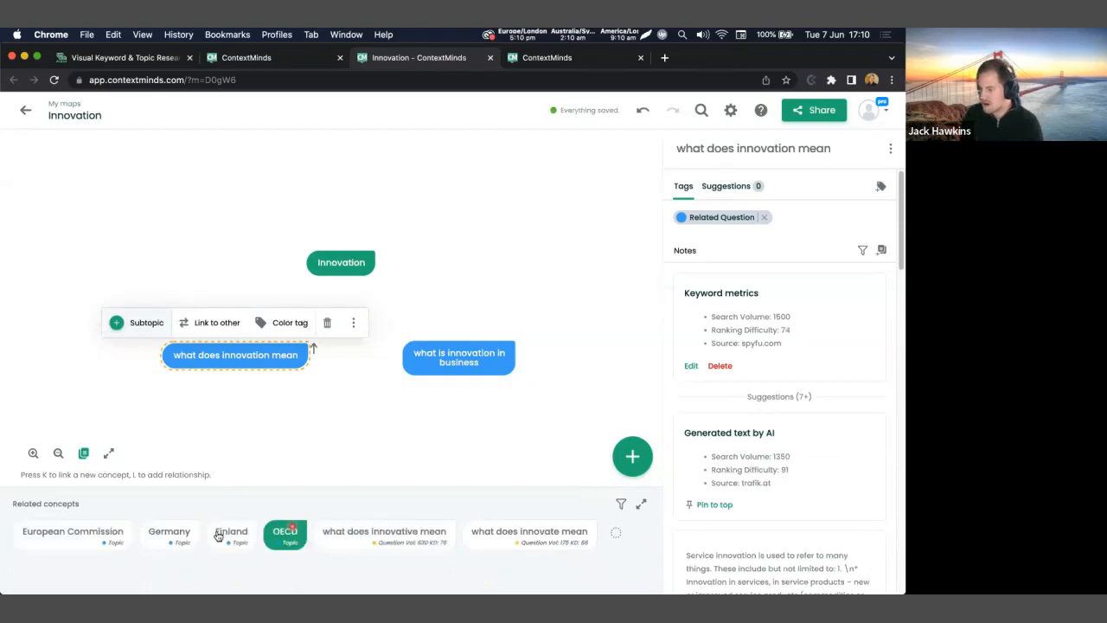
click(468, 361)
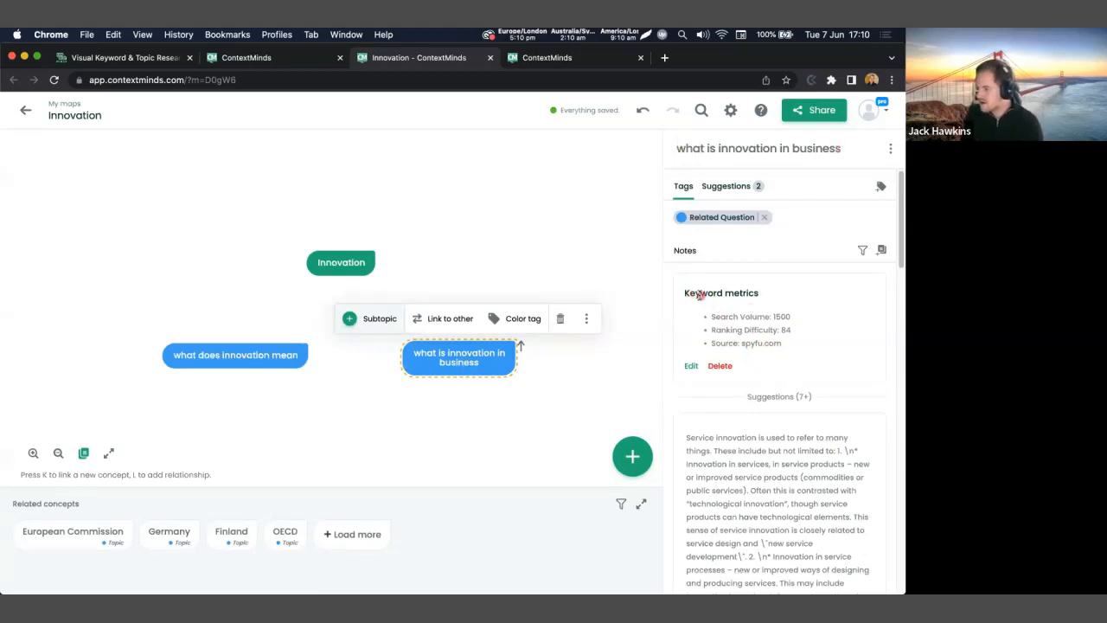
drag(729, 317, 795, 319)
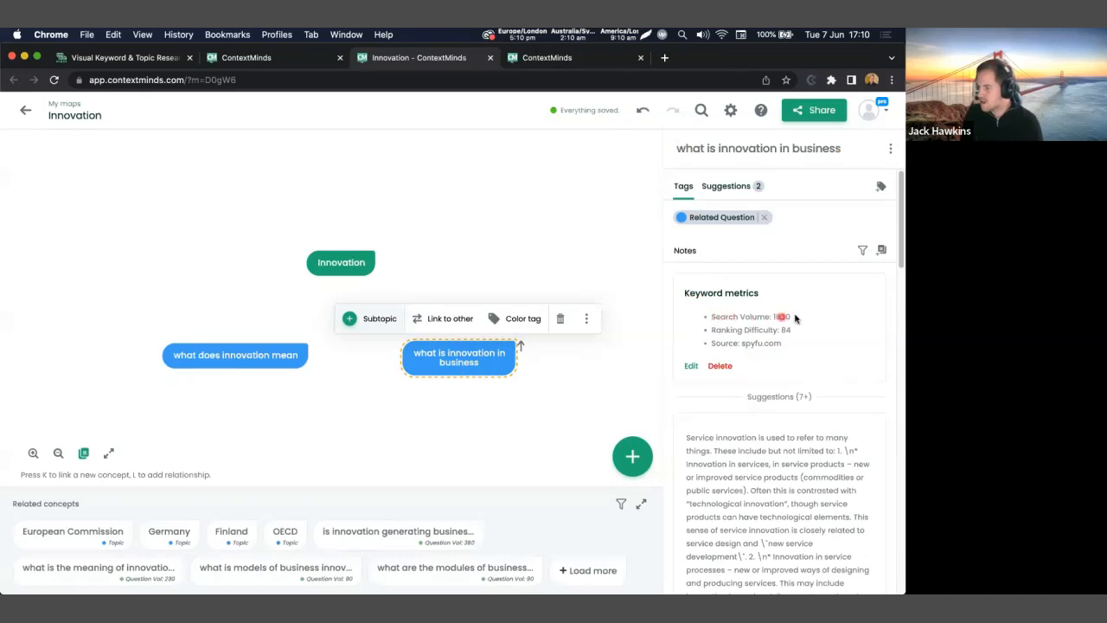
click(725, 315)
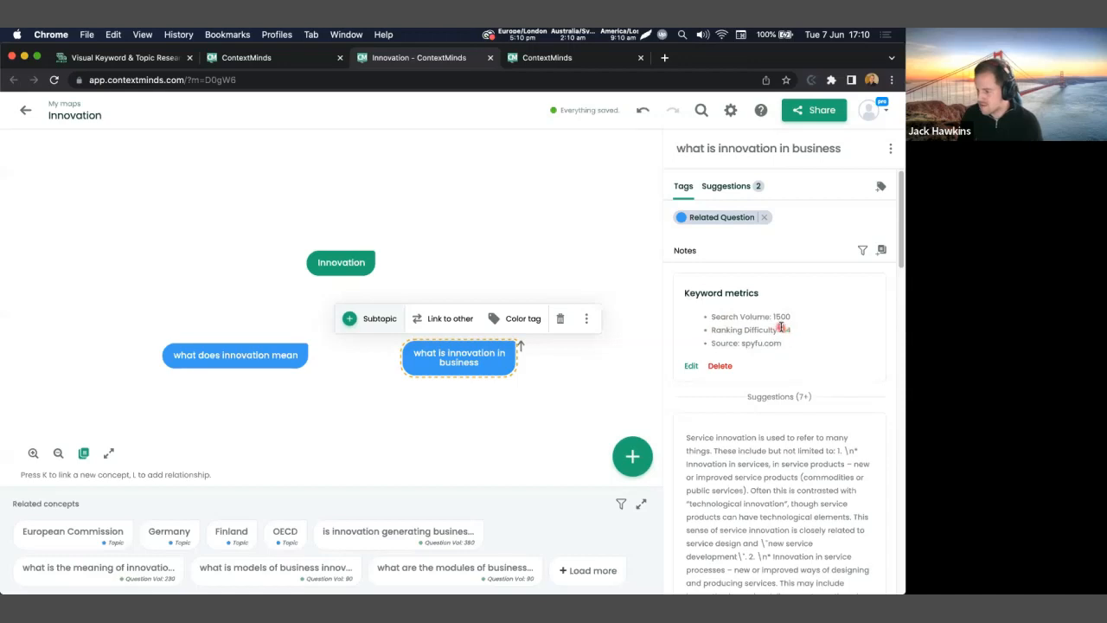
scroll(783, 327, down, 5)
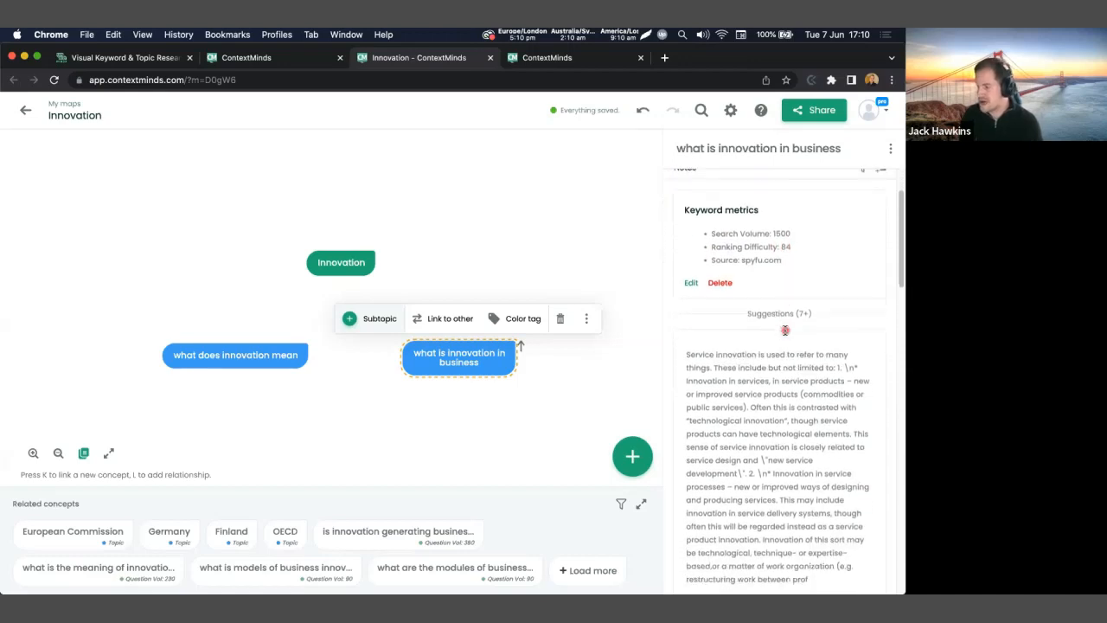
scroll(786, 330, down, 1)
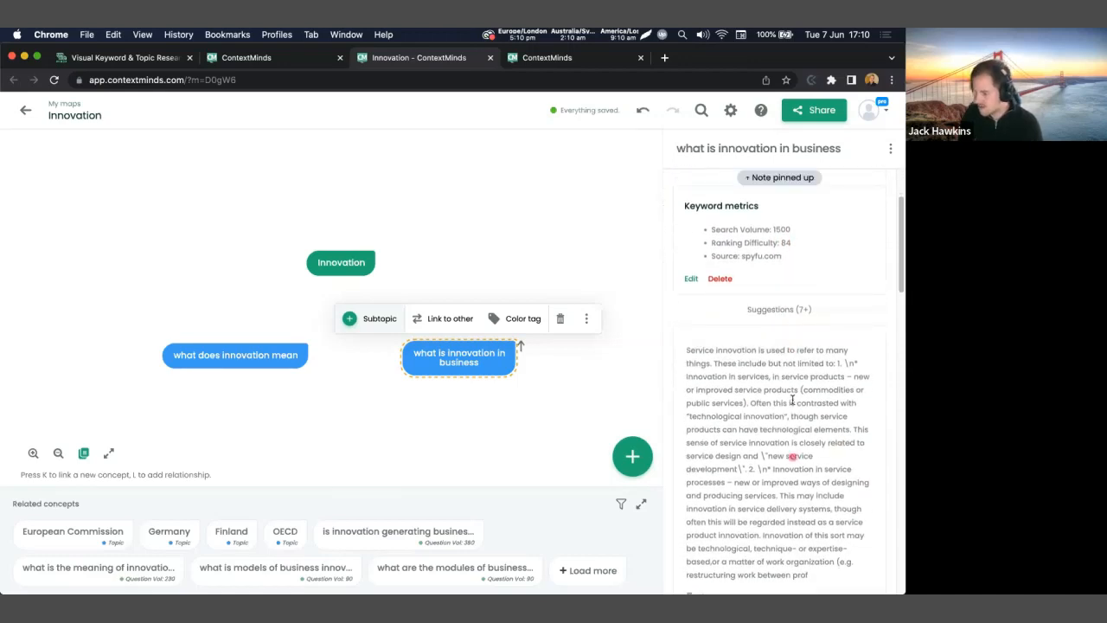
scroll(798, 407, up, 5)
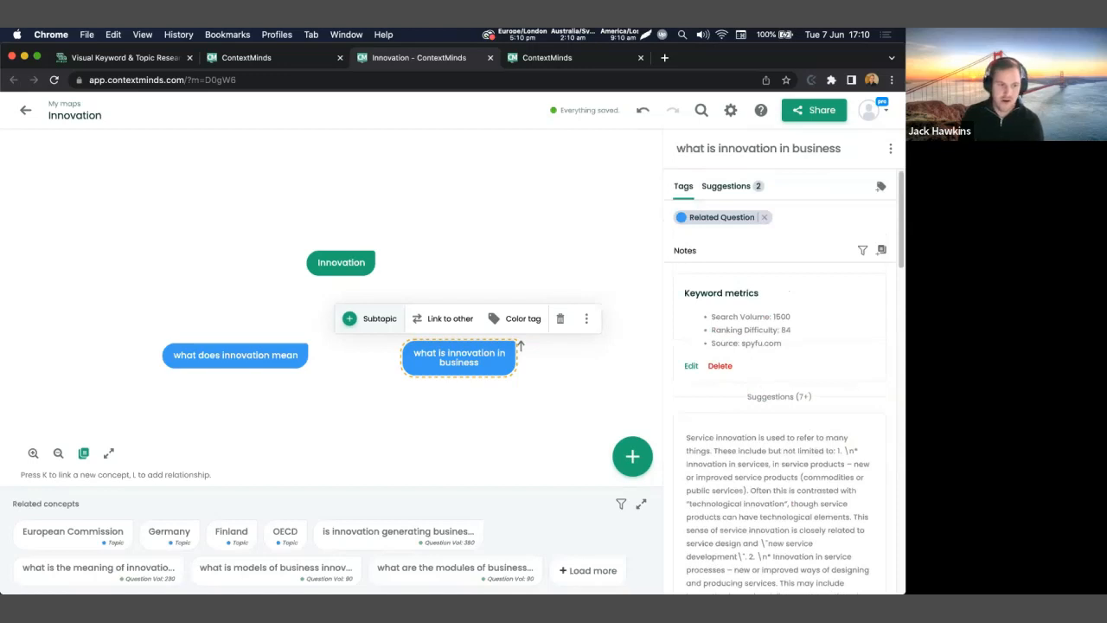
Load more related concepts for Innovation and insert "what is the role of technology innovation in large corporations" into the map.
click(353, 260)
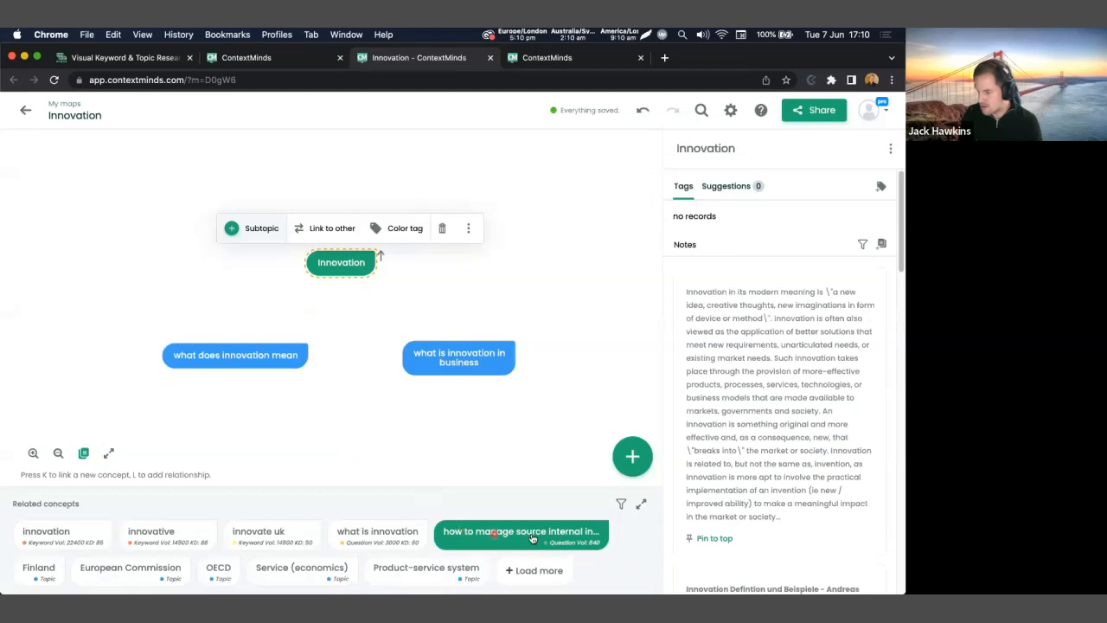
click(380, 536)
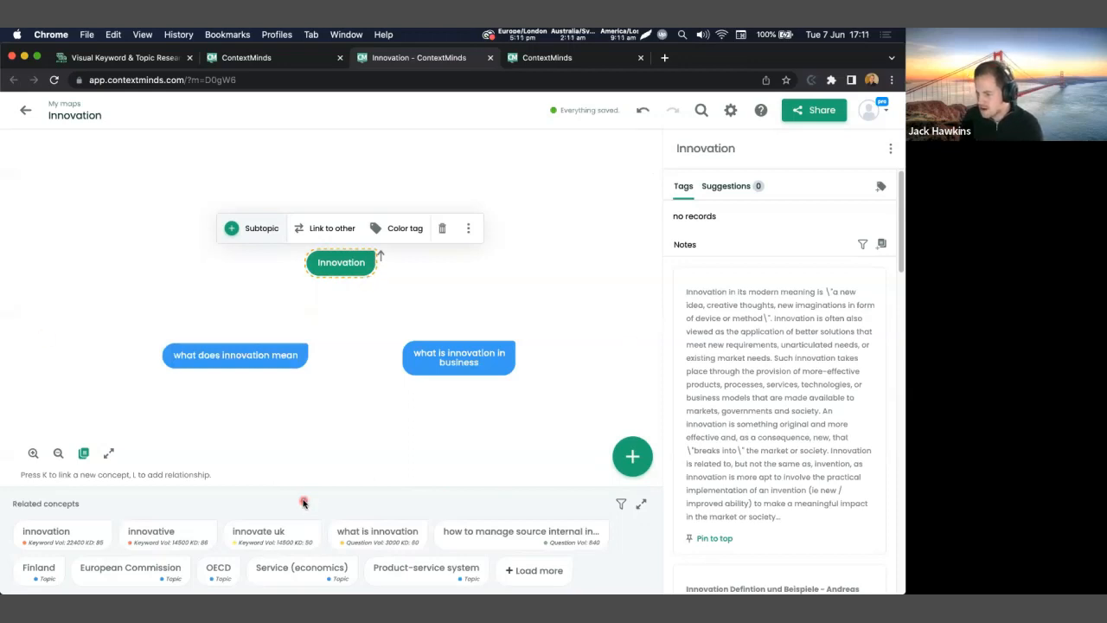
click(534, 570)
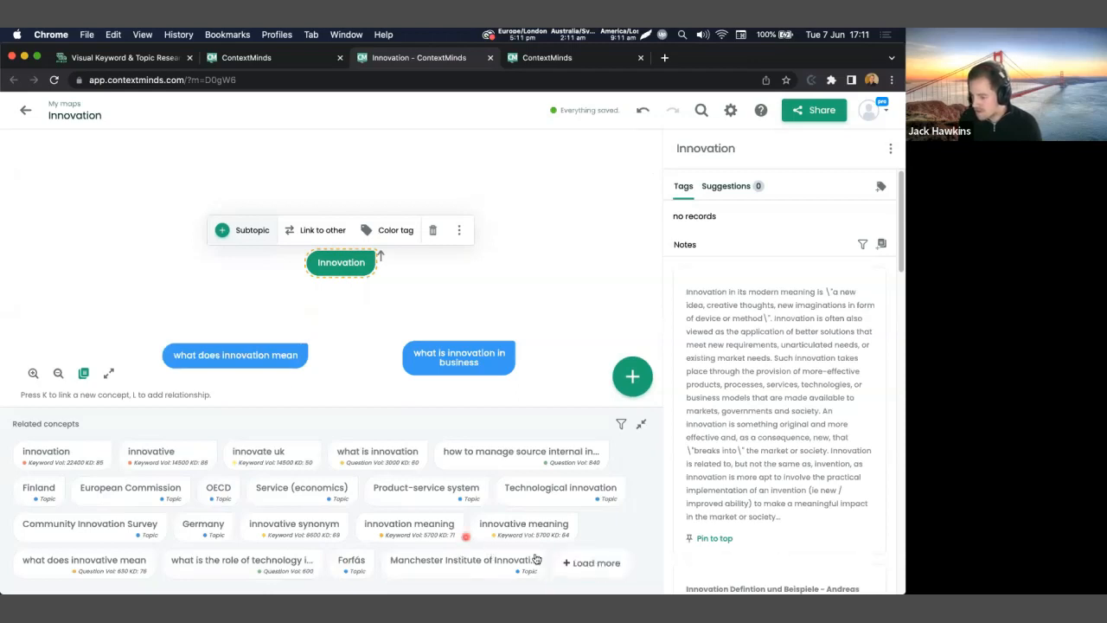
click(249, 567)
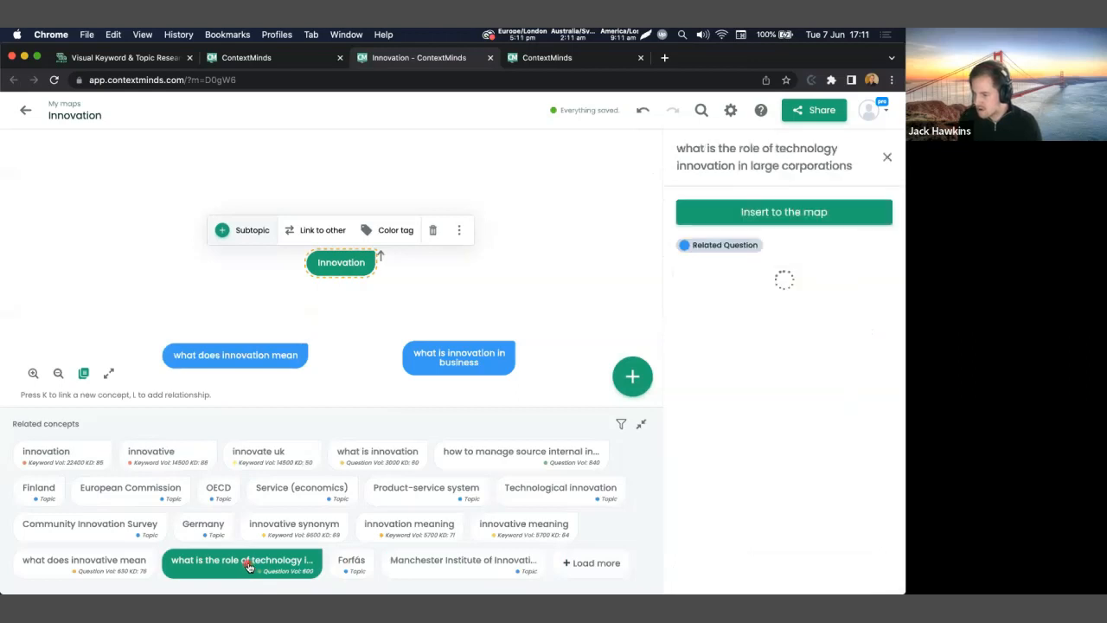
click(770, 212)
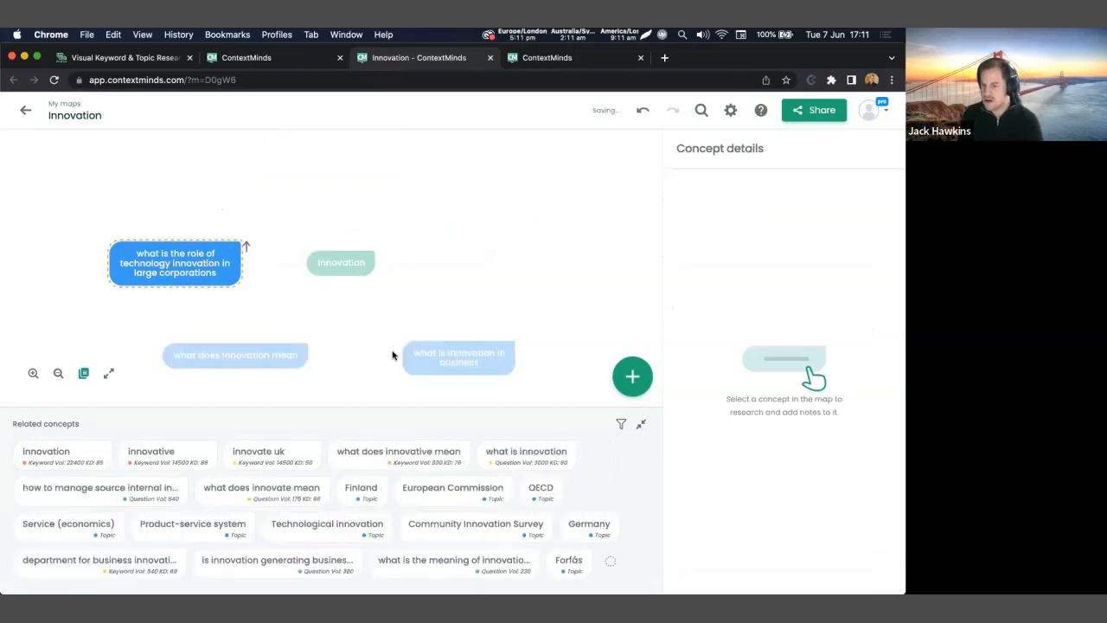
click(365, 287)
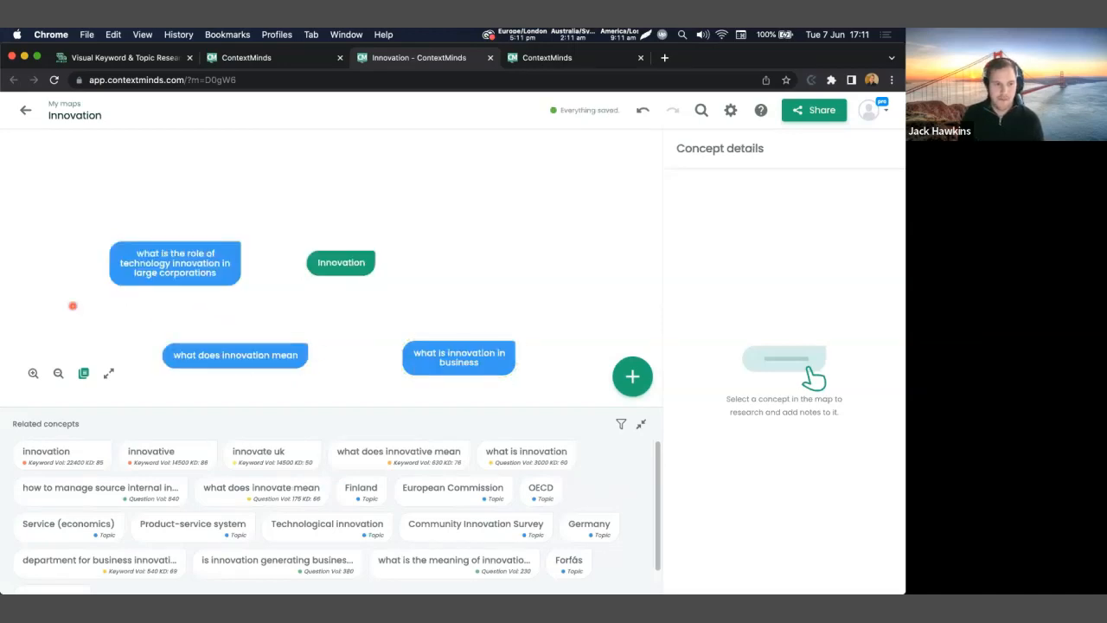
Add the related topic "Technological innovation" to the map above the question on its role in large corporations.
click(175, 263)
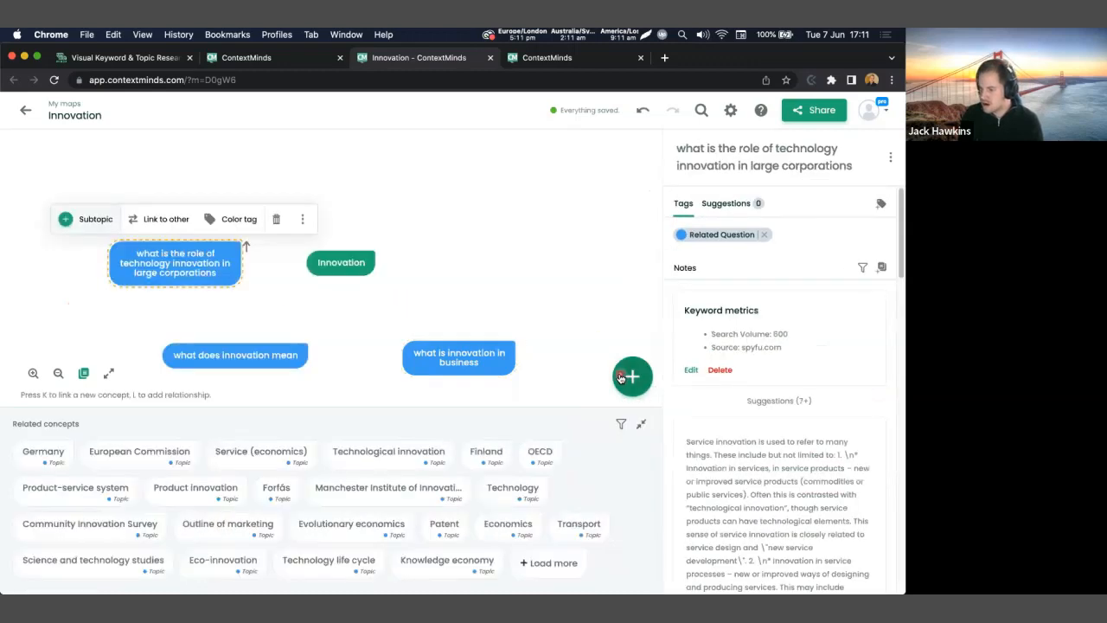
click(399, 460)
drag(437, 456, 196, 194)
Move "what does innovation mean" and "what is innovation in business" close together to the right of the Innovation concept.
click(290, 356)
drag(290, 356, 530, 298)
drag(494, 343, 525, 337)
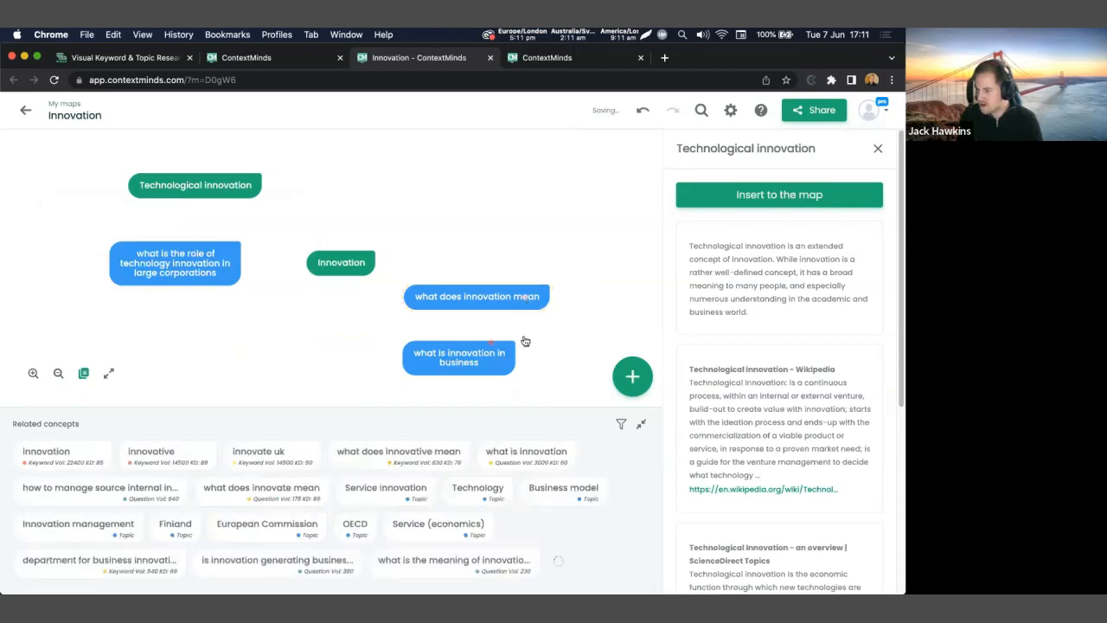
Add a new custom concept named "Questions" to the map.
click(632, 376)
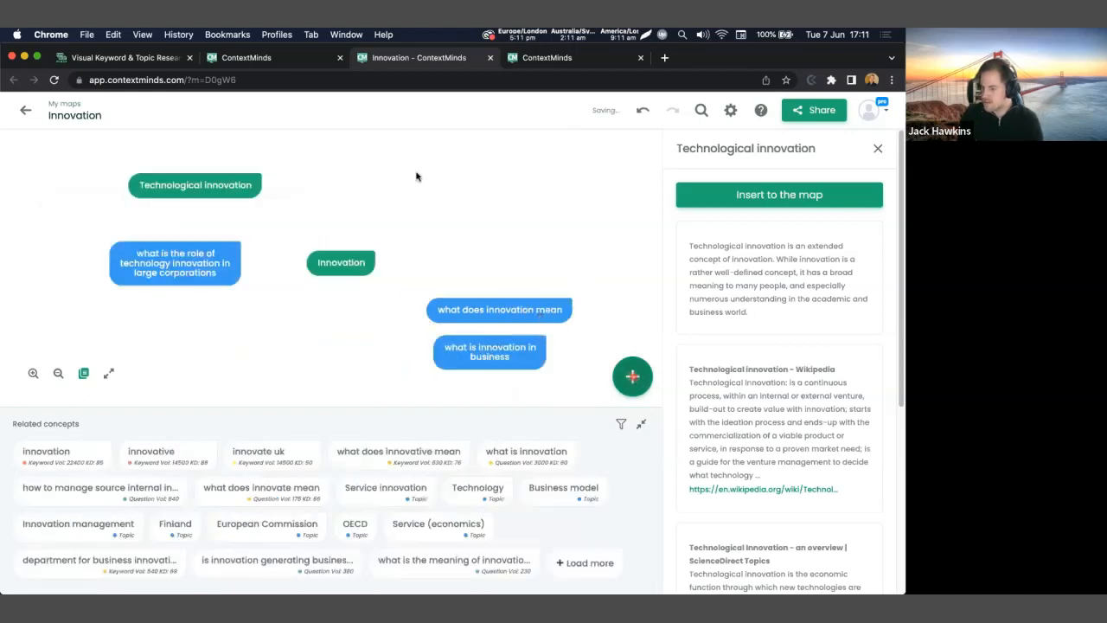
click(356, 127)
text(Q)
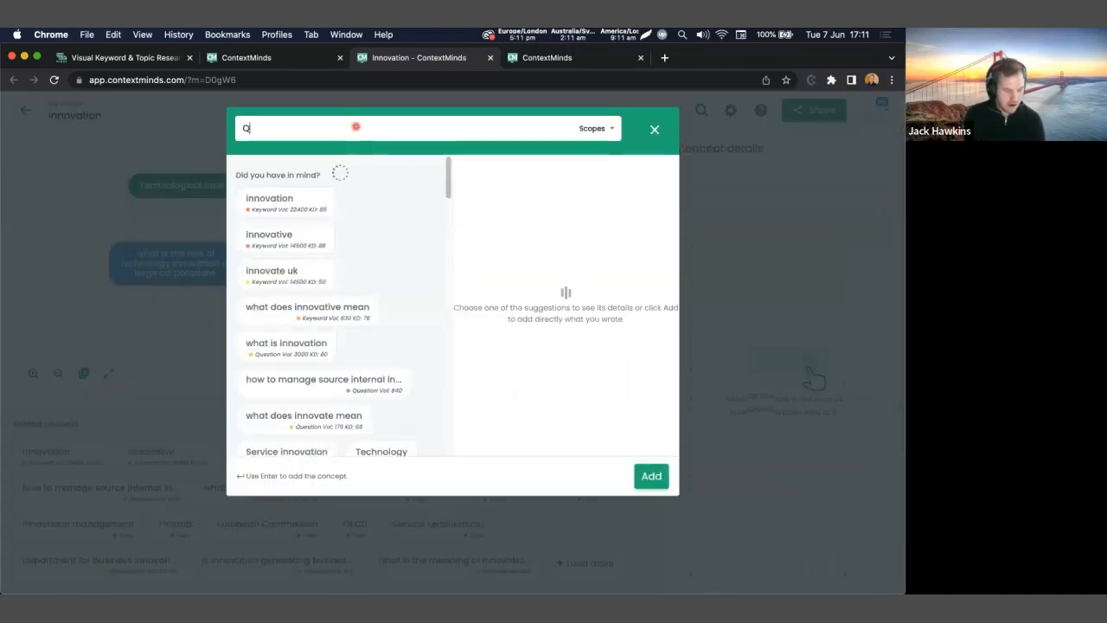
text(uestions)
click(652, 478)
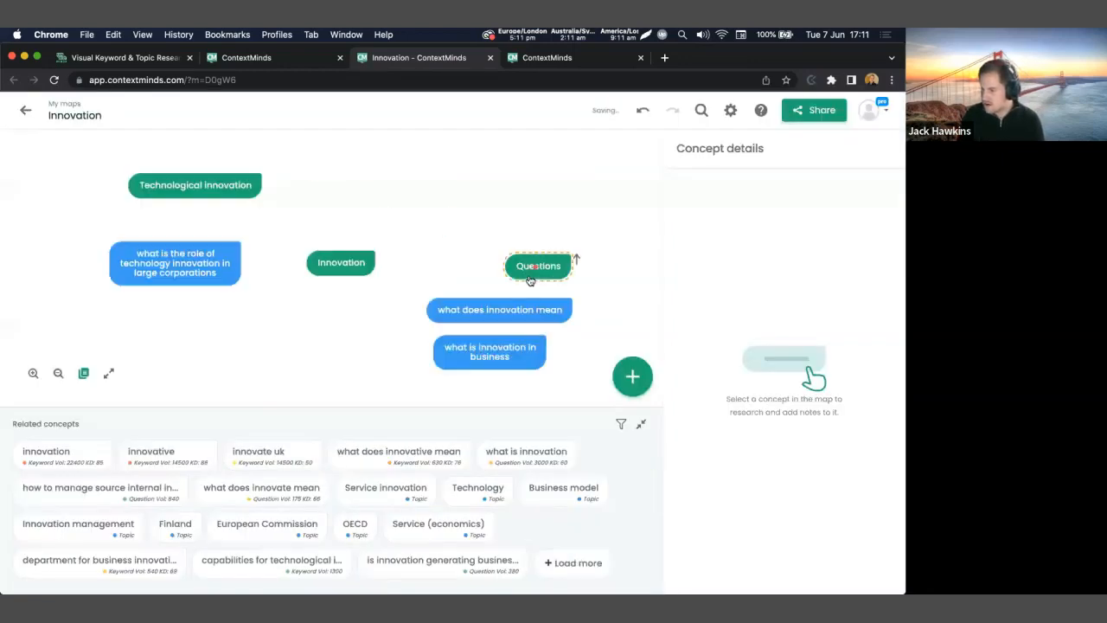
Group "what does innovation mean" and "what is innovation in business" inside the Questions concept.
click(527, 311)
drag(528, 312, 537, 285)
drag(515, 350, 534, 294)
Link the Innovation concept to the Questions group with an unnamed relationship.
drag(344, 264, 351, 266)
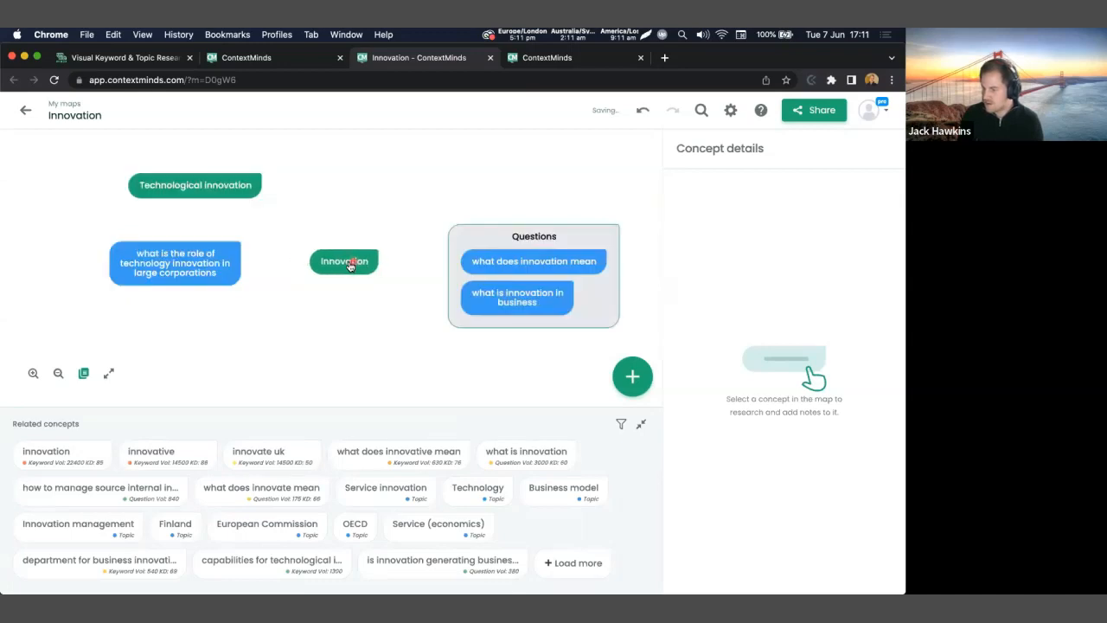
click(351, 266)
click(338, 227)
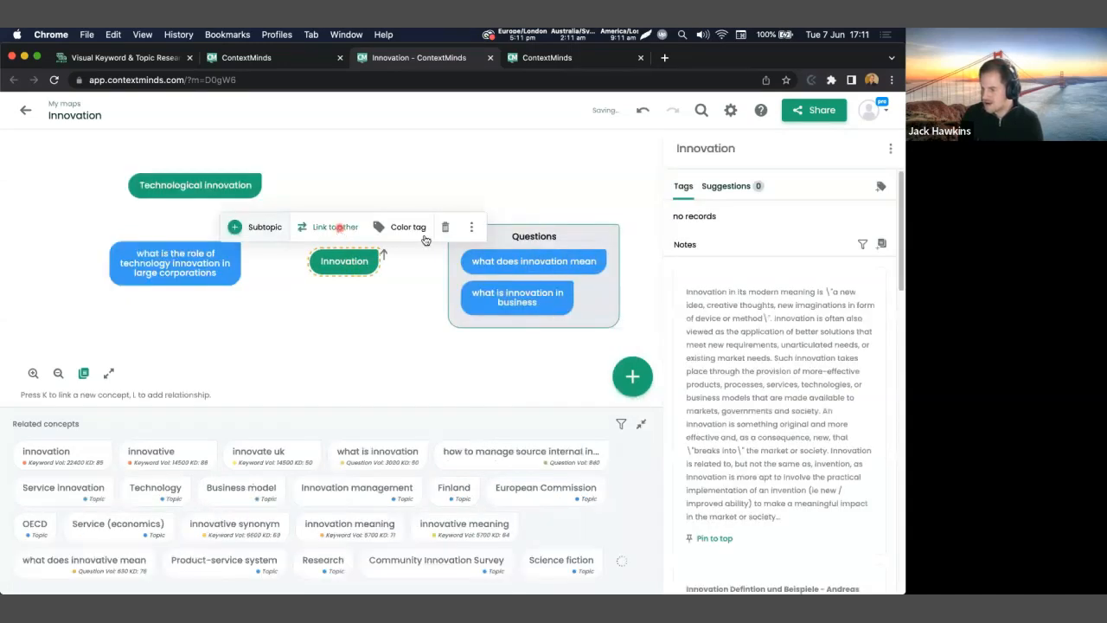
click(584, 308)
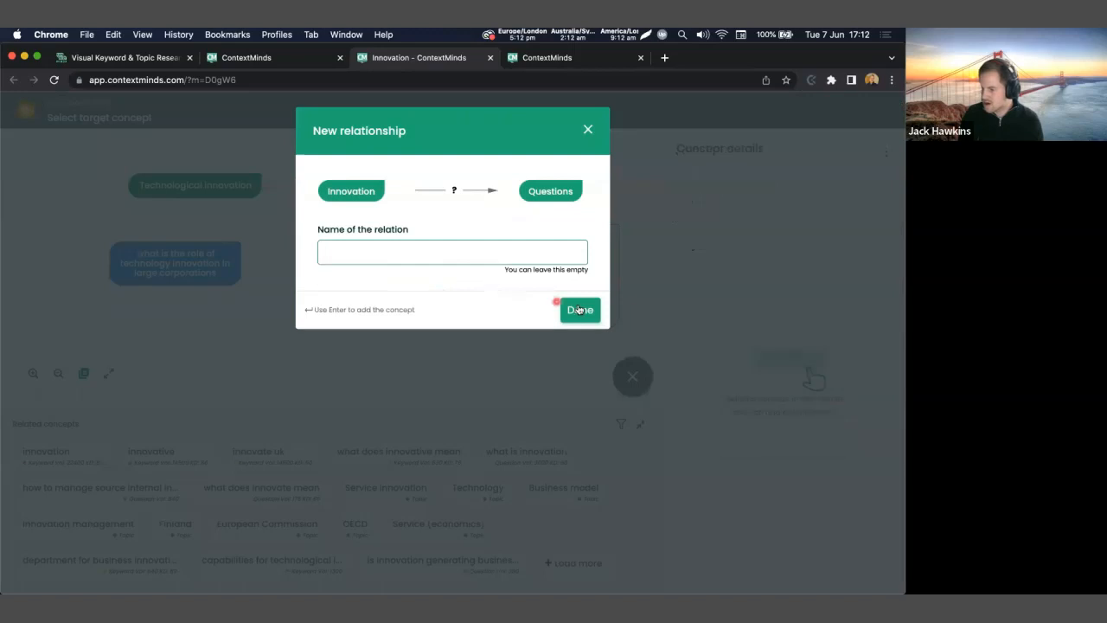
key(Return)
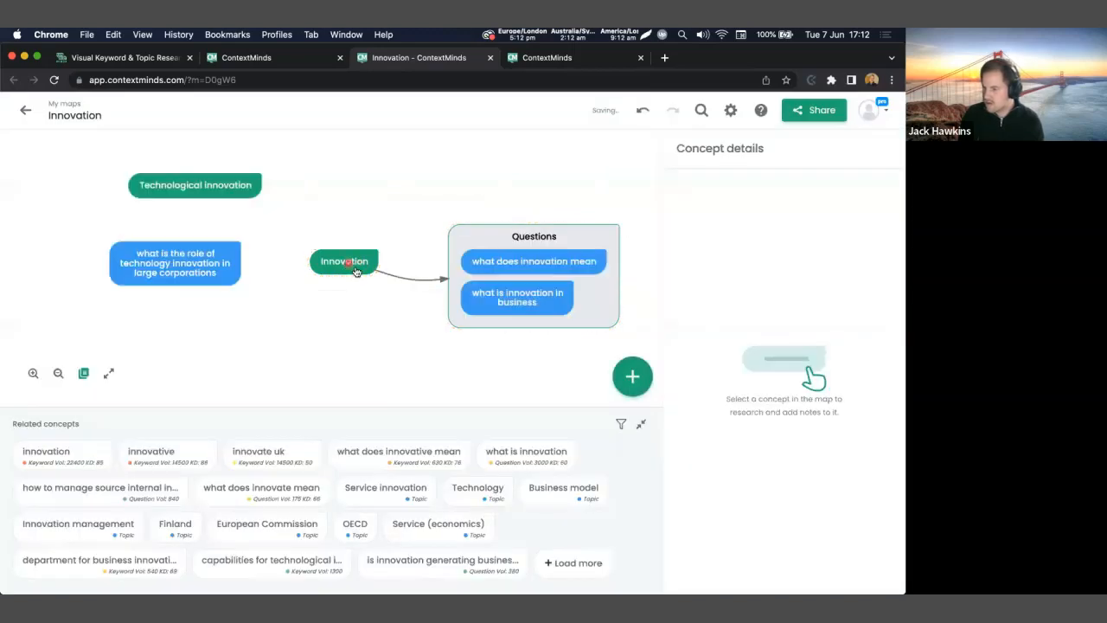
Link the Innovation concept to "what is the role of technology innovation in large corporations" with an unnamed relationship.
click(334, 232)
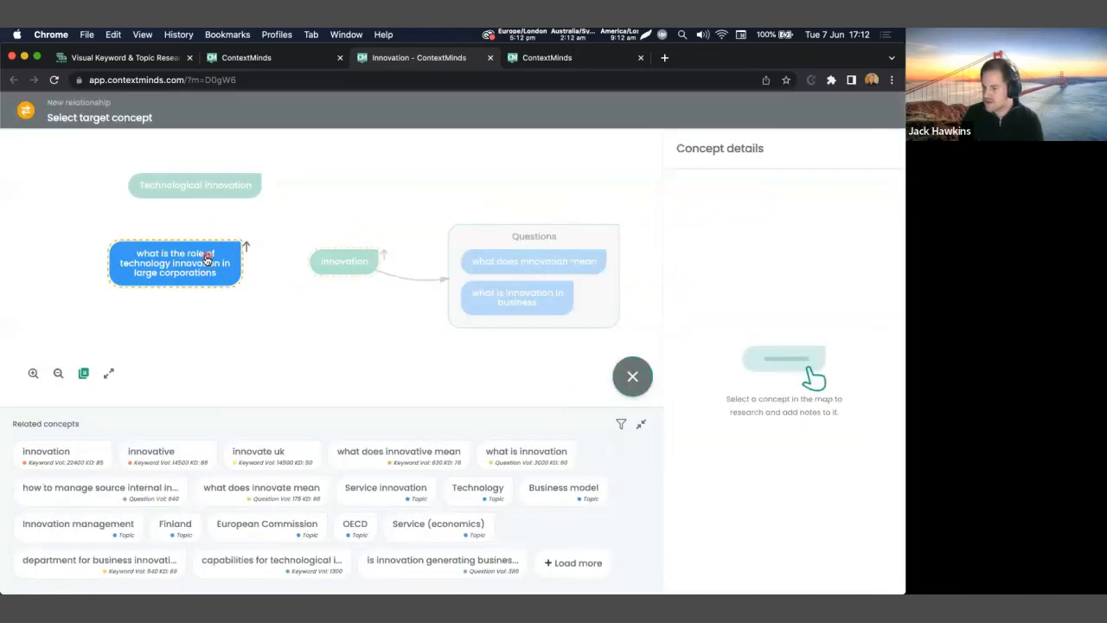
click(208, 259)
click(595, 310)
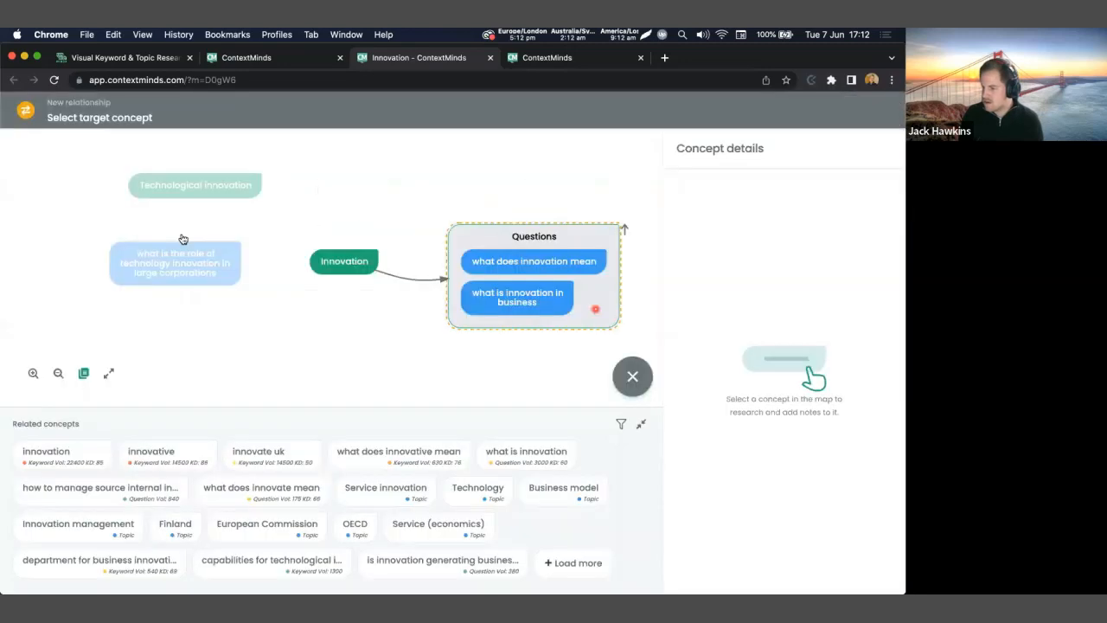
Link the Innovation concept to "what is innovation in business" inside the Questions group, leaving the relationship unnamed.
click(345, 261)
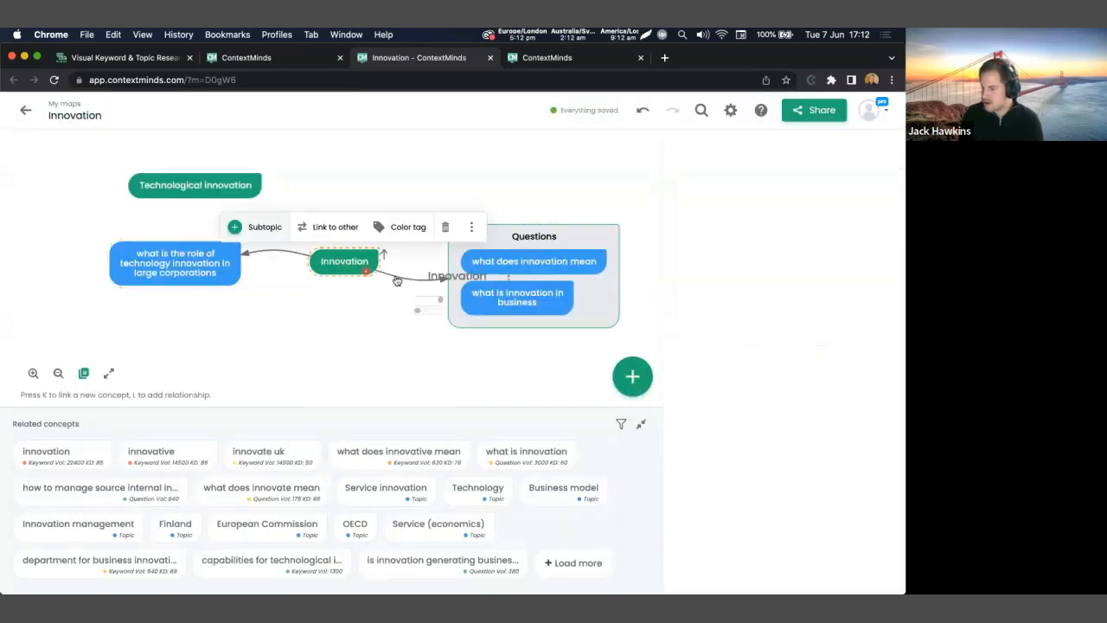
click(337, 232)
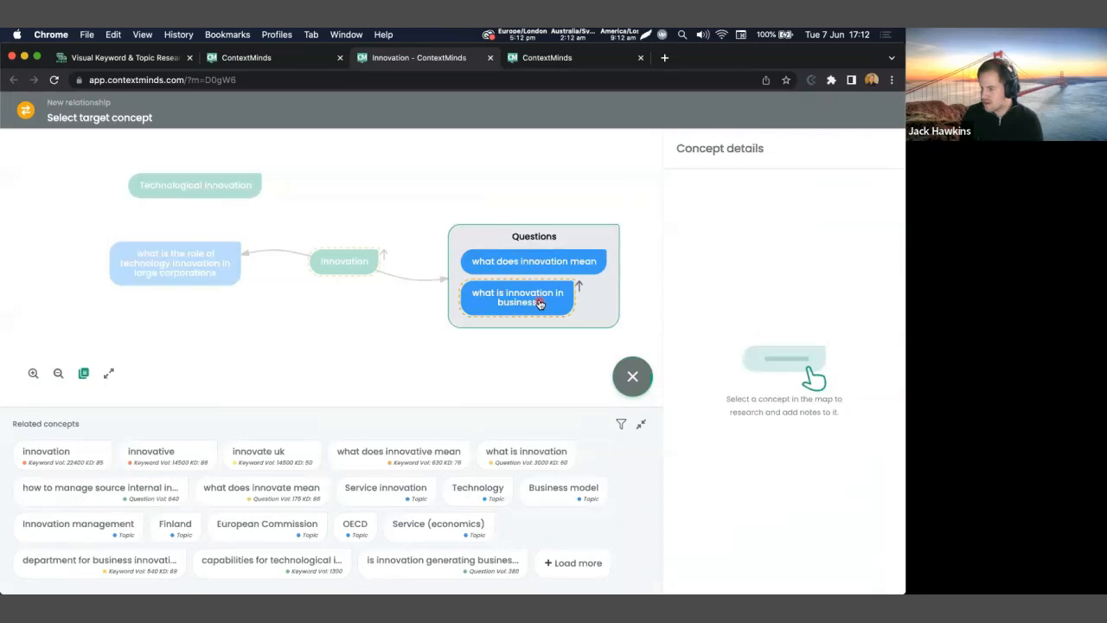
click(490, 300)
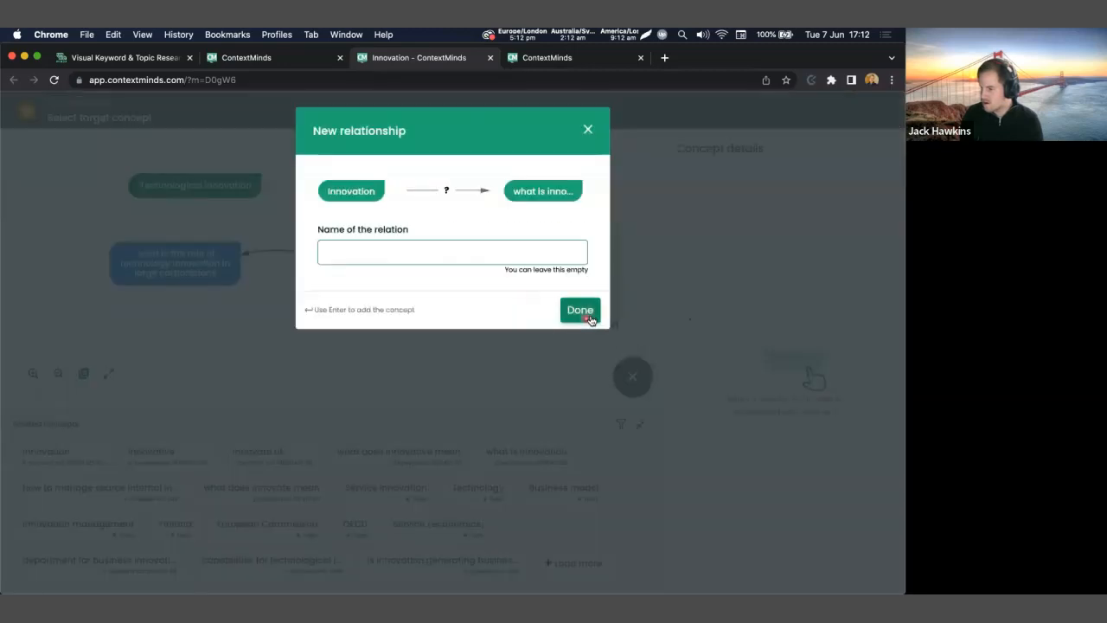
click(583, 313)
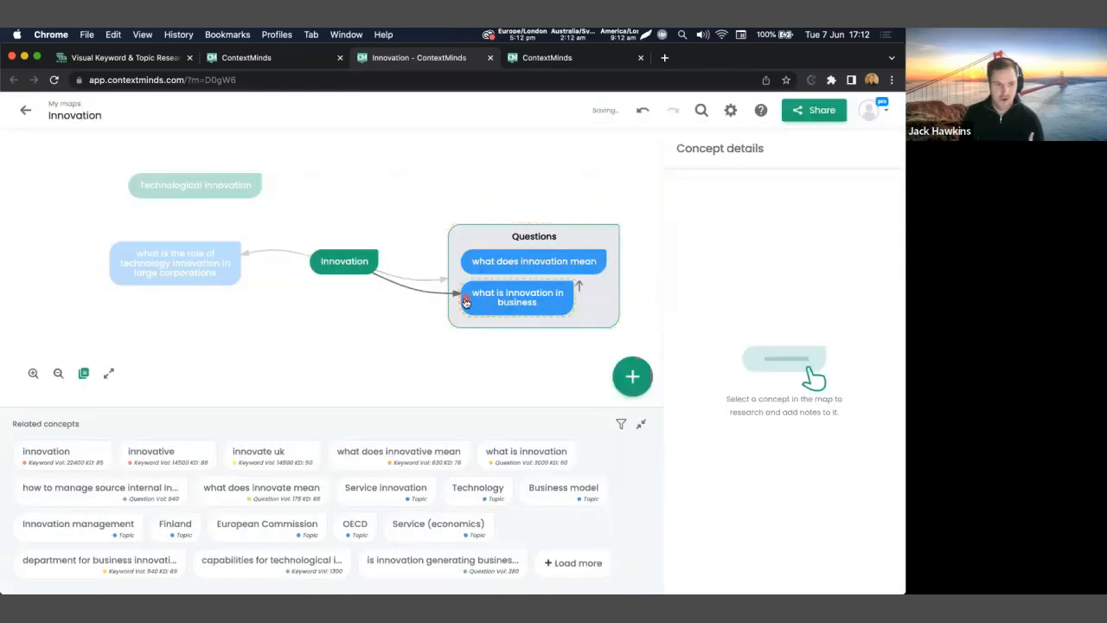
click(352, 325)
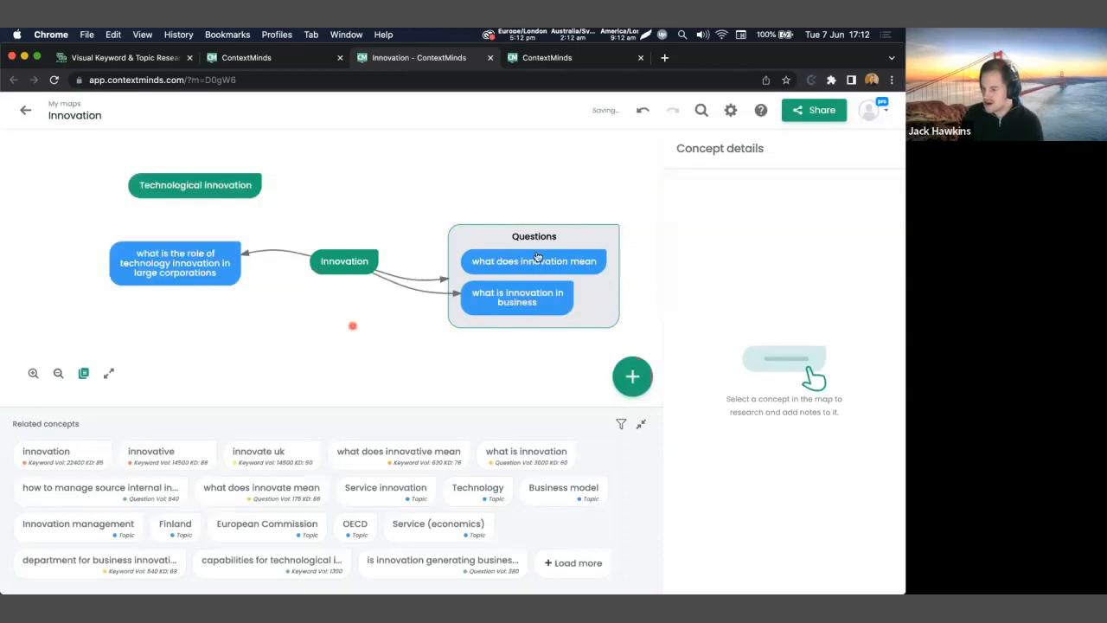
Group Technological innovation inside the "what is the role of technology innovation in large corporations" concept.
drag(218, 181, 218, 147)
scroll(323, 156, down, 1)
drag(321, 154, 339, 198)
scroll(306, 213, down, 2)
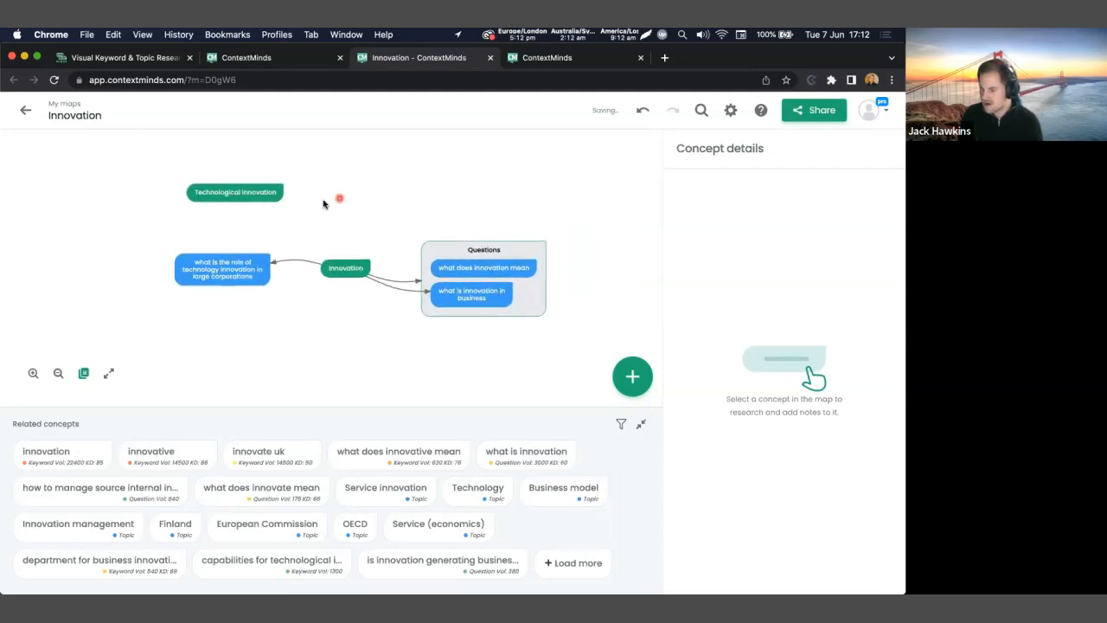
drag(217, 181, 219, 180)
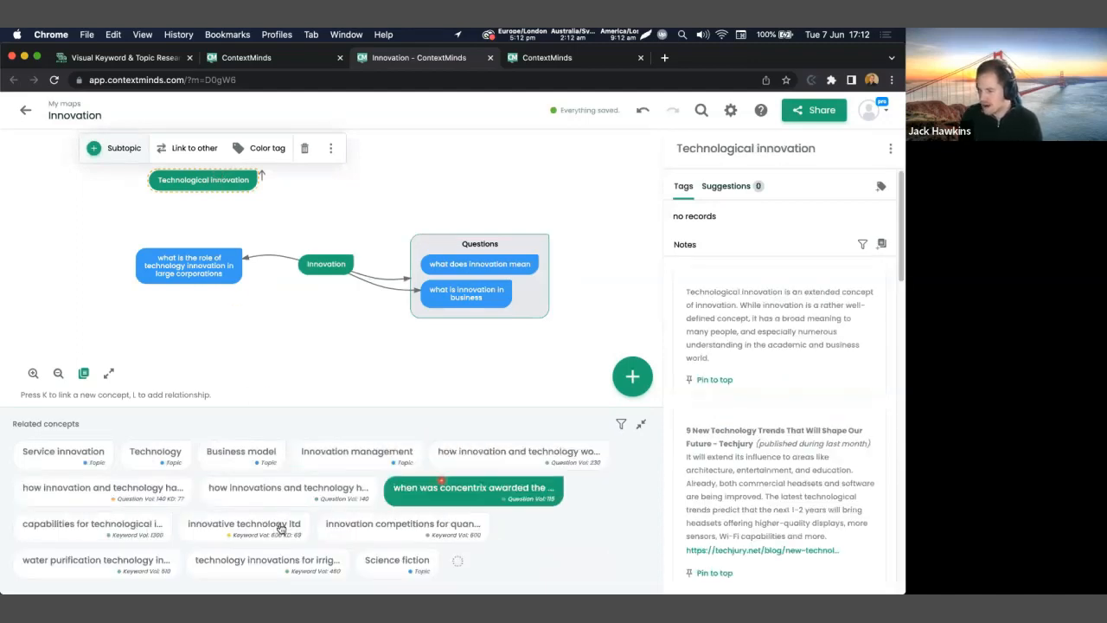
drag(306, 192, 296, 219)
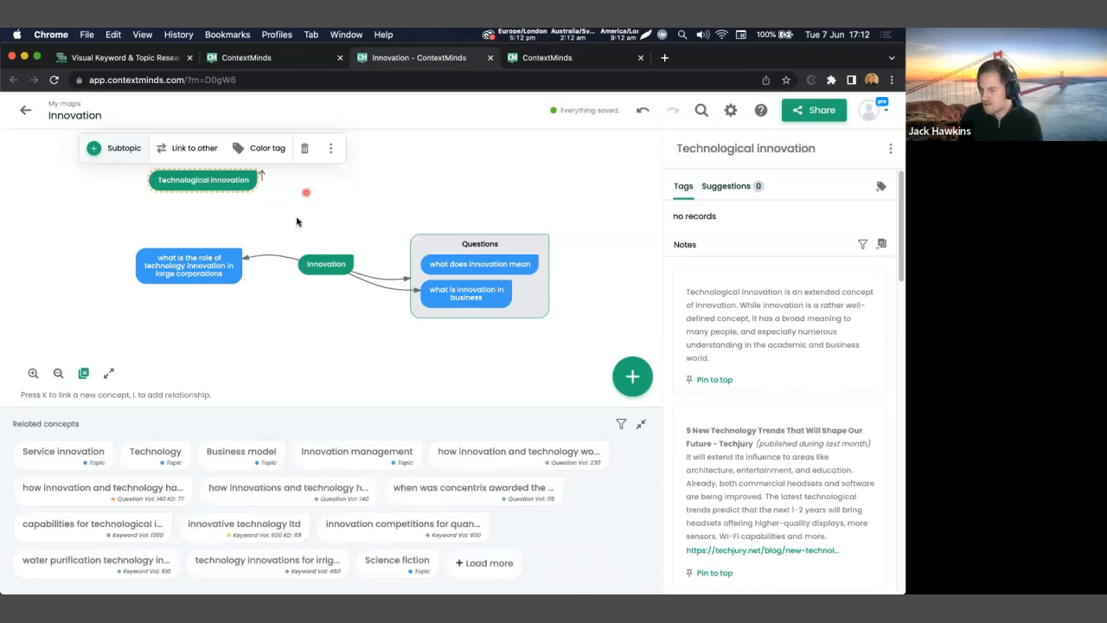
drag(225, 208, 209, 200)
click(200, 297)
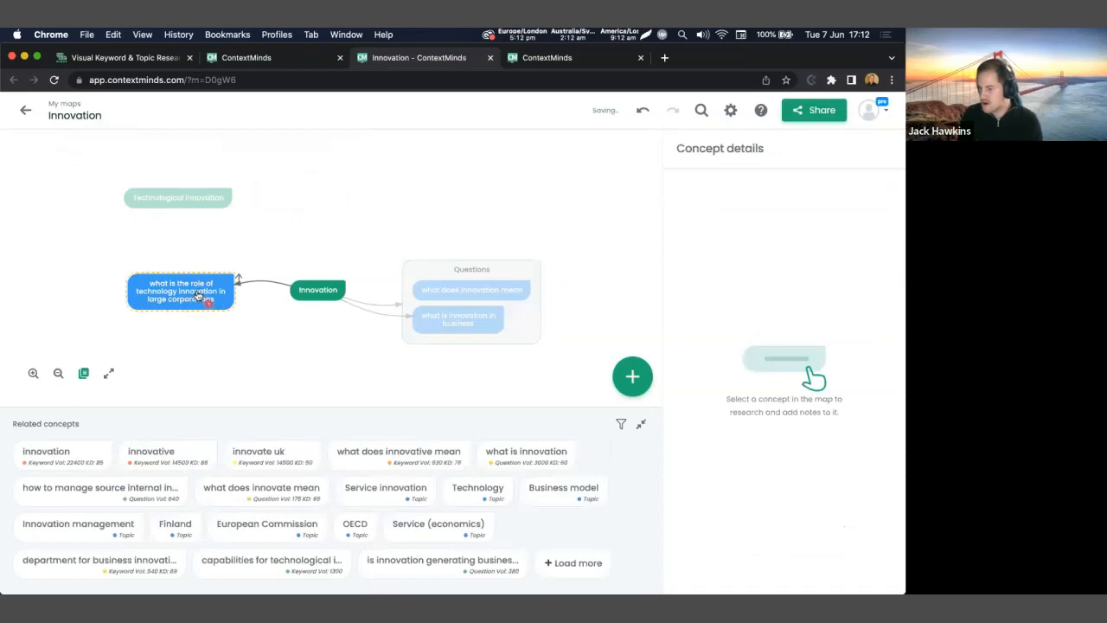
drag(193, 199, 189, 311)
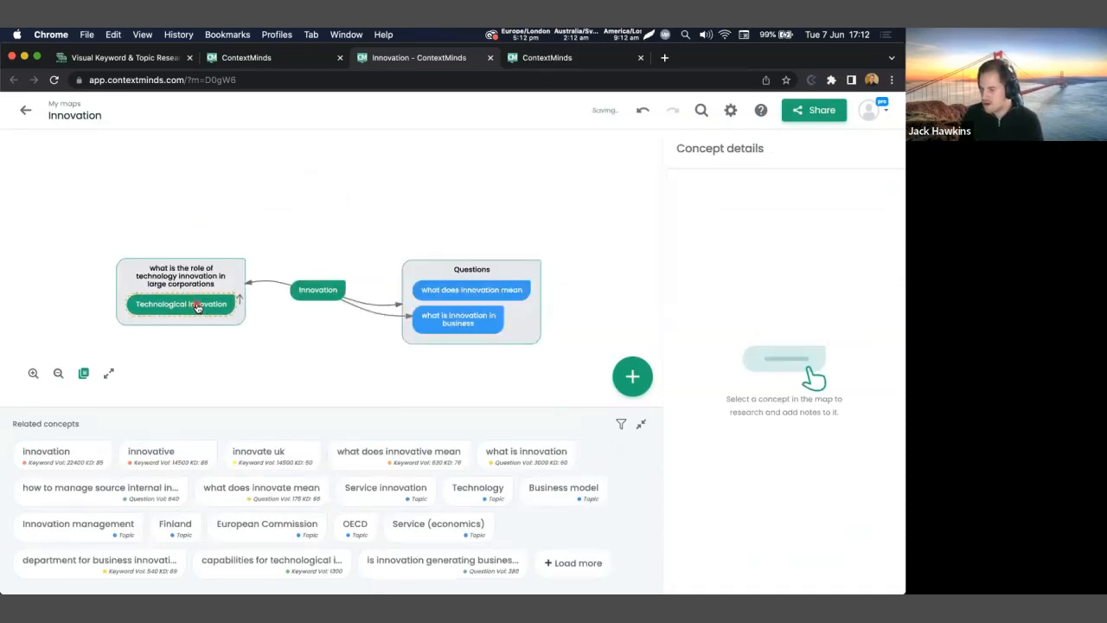
Add Technological innovation's related concepts "how innovation and technology have contributed to the economic growth of uk" and "Business model" to its group.
click(197, 308)
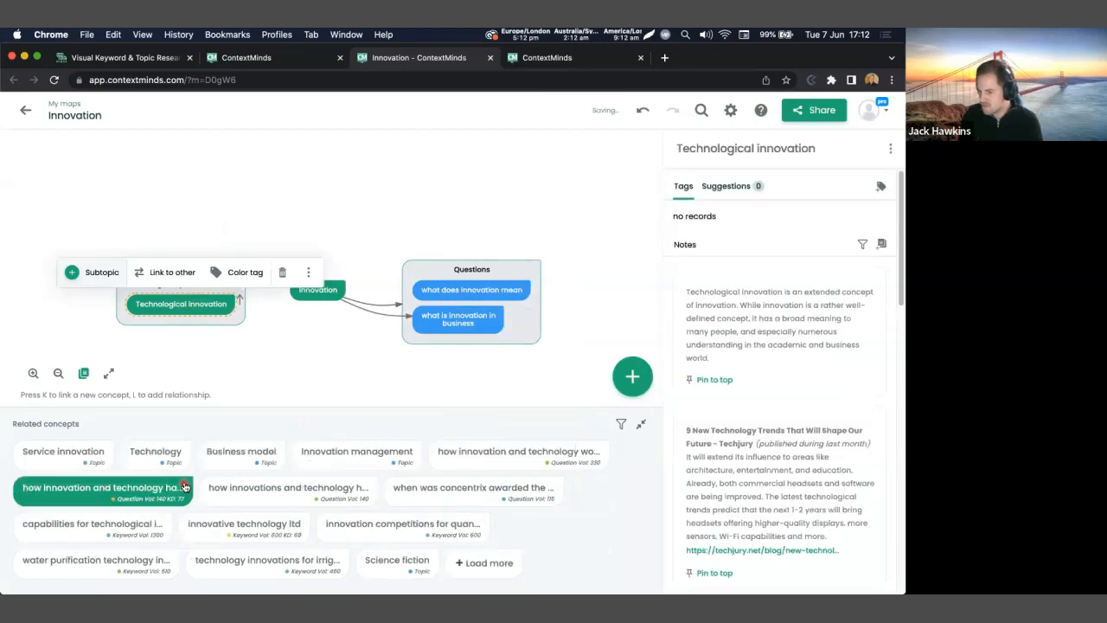
drag(132, 488, 191, 313)
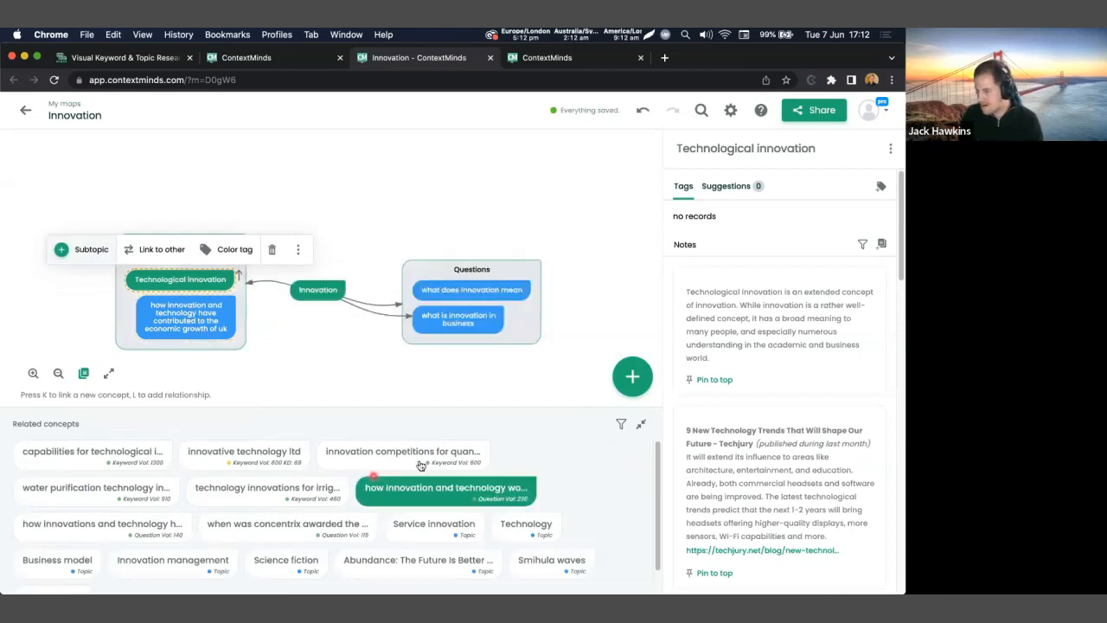
scroll(438, 496, down, 1)
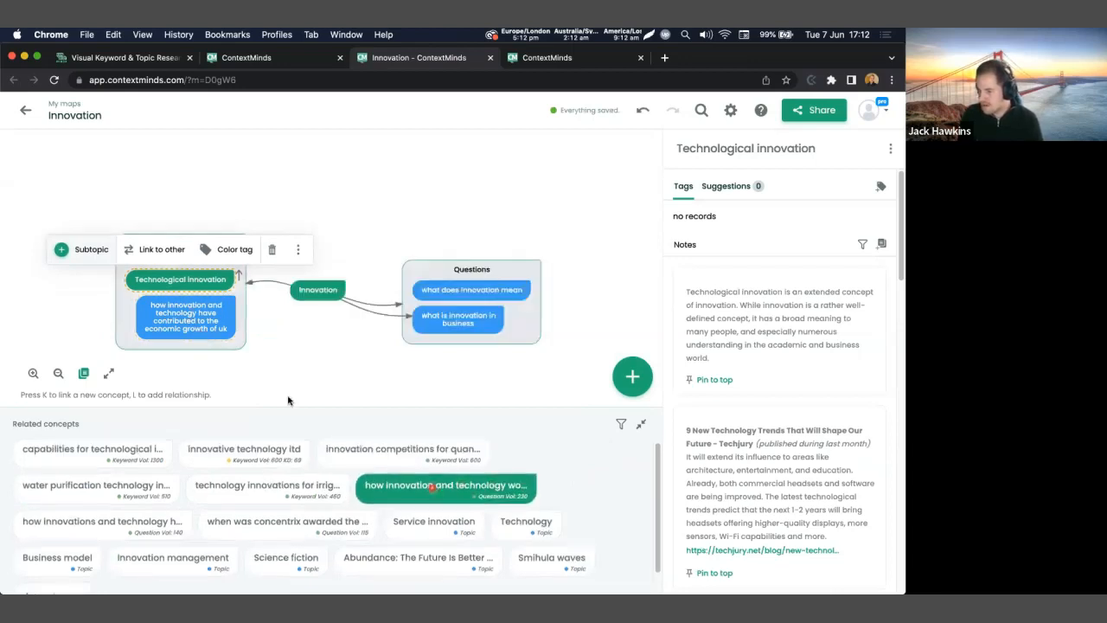
drag(57, 557, 176, 343)
drag(345, 450, 346, 452)
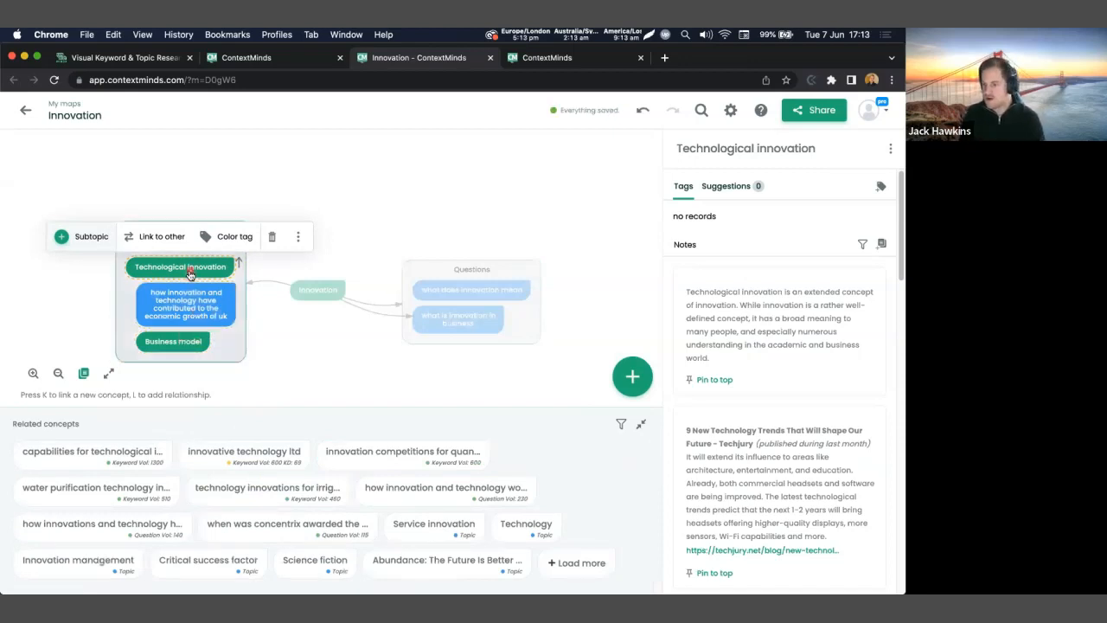
Examine the related concepts and details of Business model, and the keyword metrics and suggested notes of the UK economic growth question.
click(174, 342)
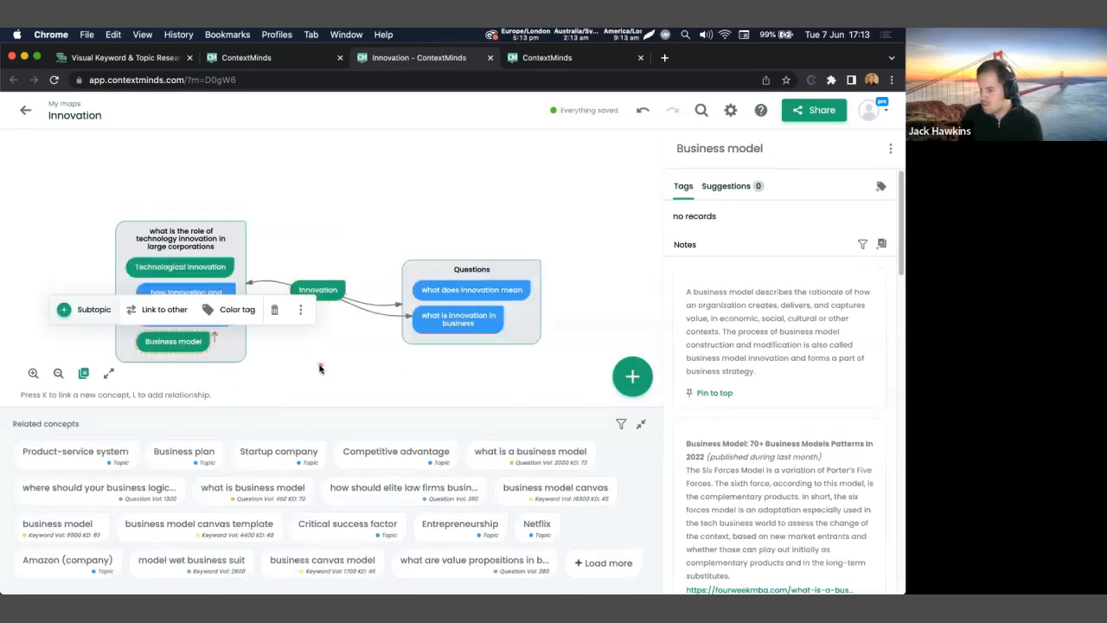
click(231, 319)
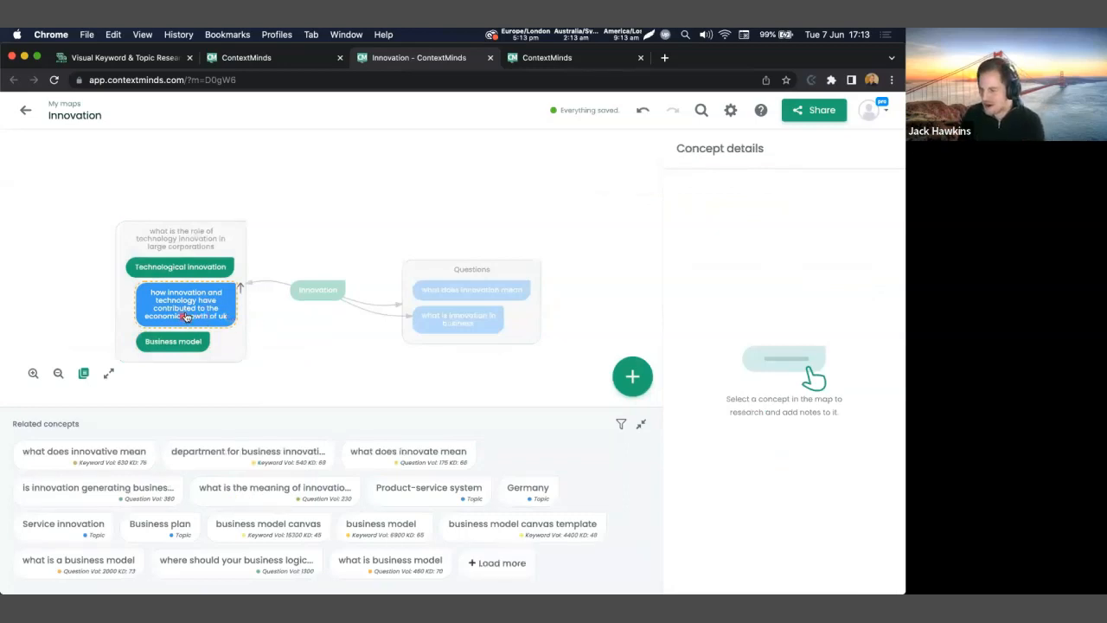
click(184, 317)
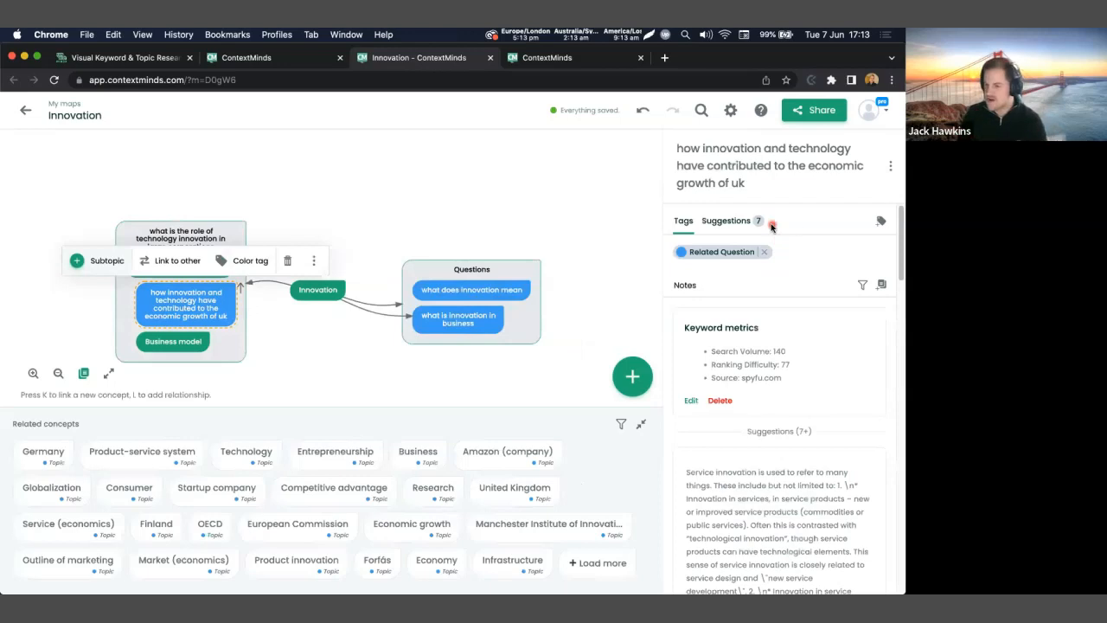
click(221, 334)
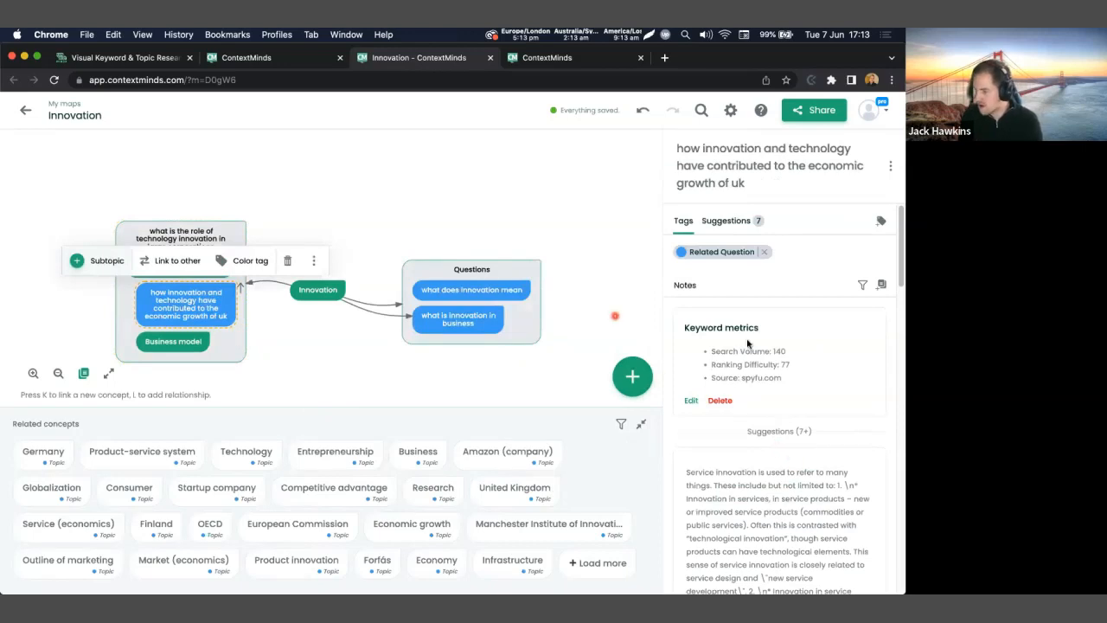
scroll(762, 368, down, 3)
scroll(771, 375, down, 1)
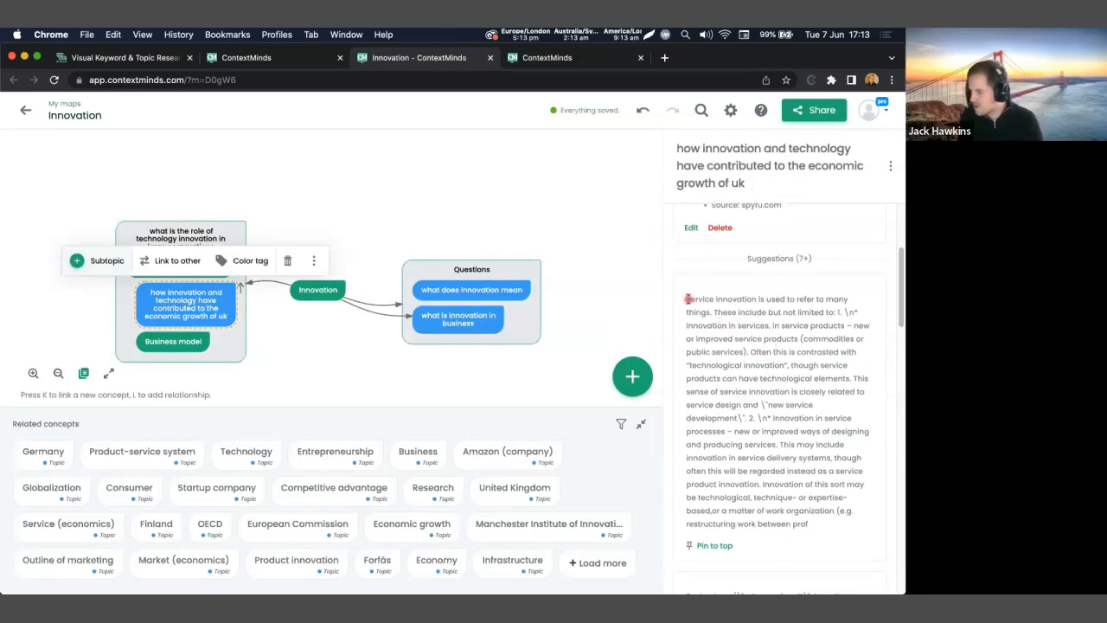
drag(689, 299, 726, 310)
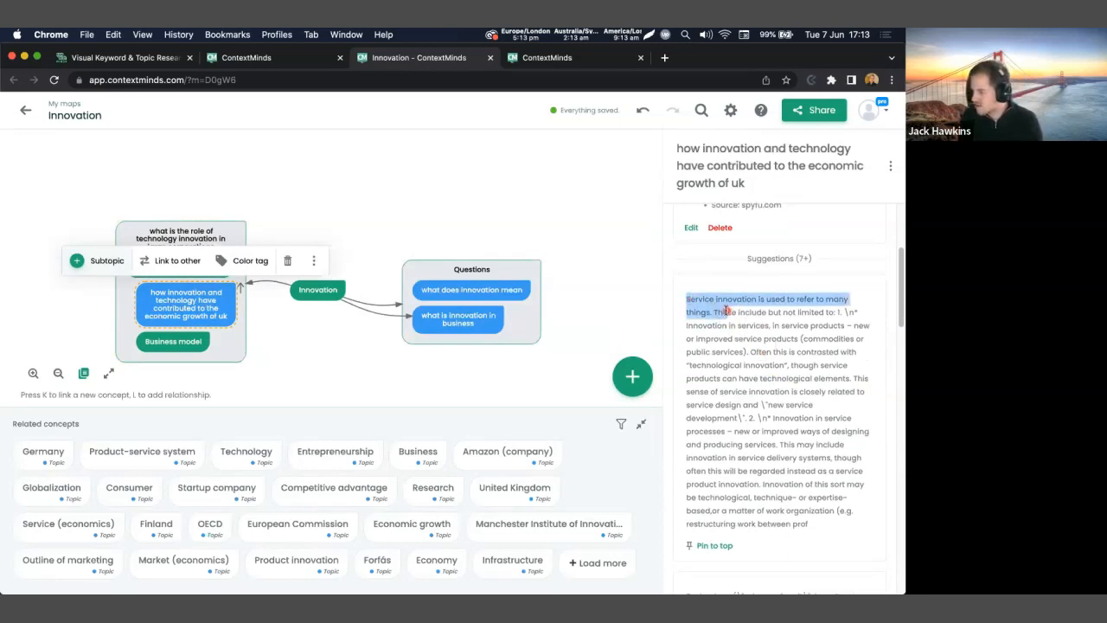
click(725, 312)
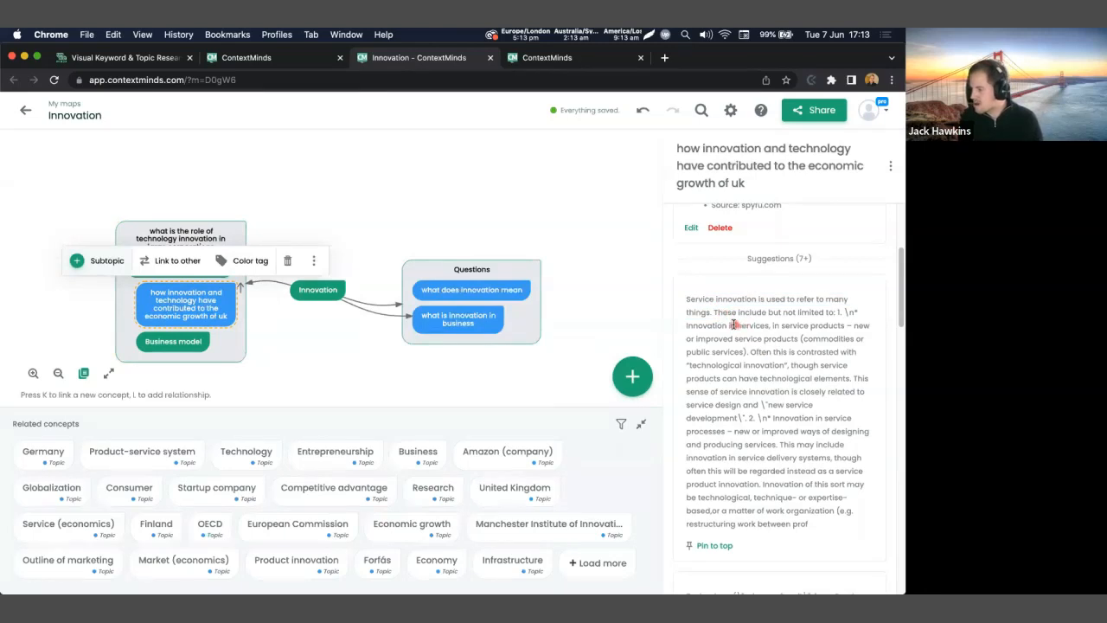
drag(716, 312, 825, 311)
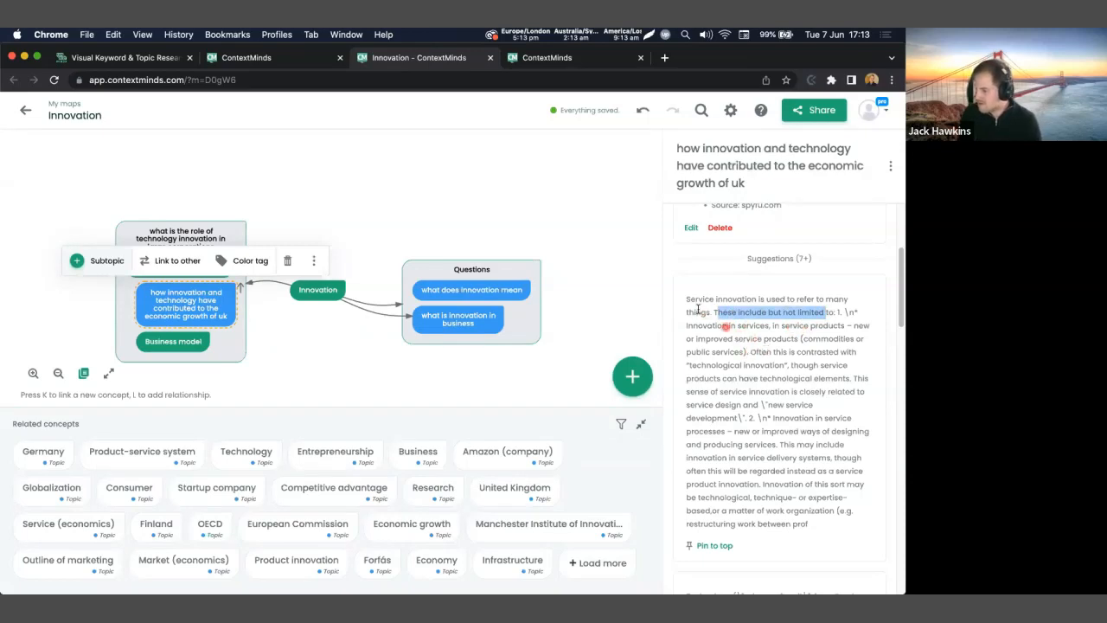
Pin the suggested service innovation text to the top of the UK economic growth question's notes.
drag(687, 299, 765, 350)
key(super+c)
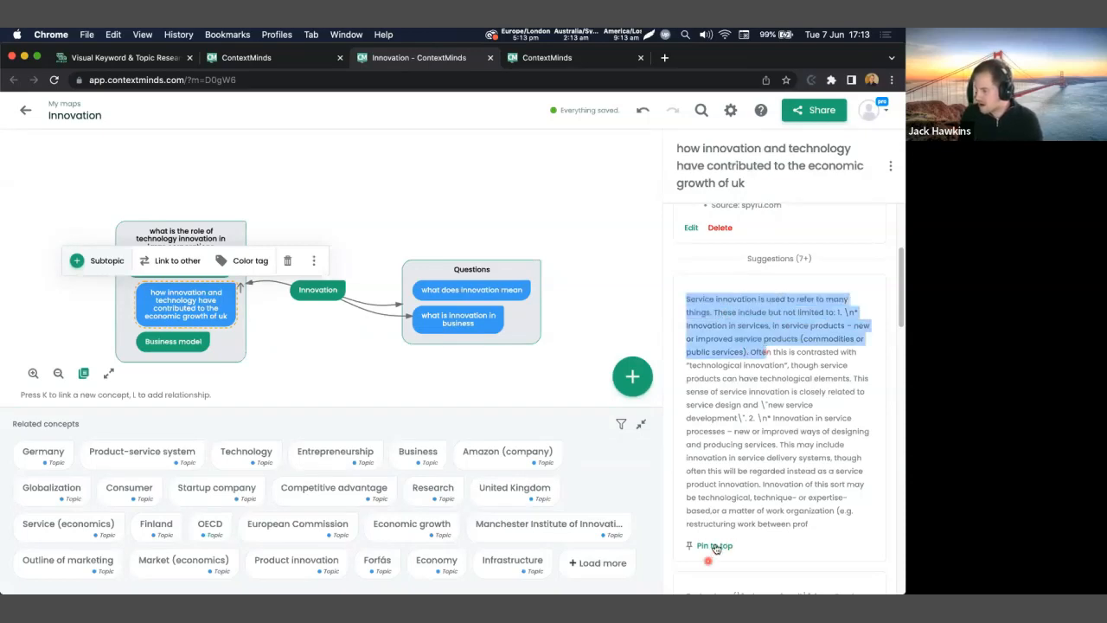
click(714, 545)
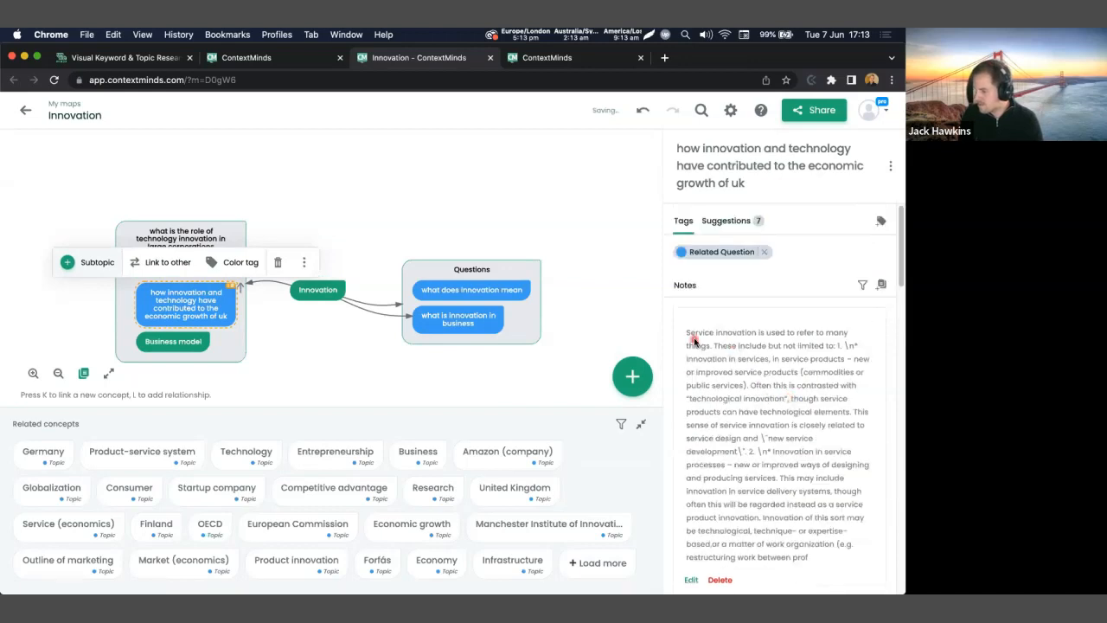
Add a note titled "Additional Information" to the UK economic growth question, containing the pinned text's opening up to "commodities or public services".
drag(686, 332, 750, 384)
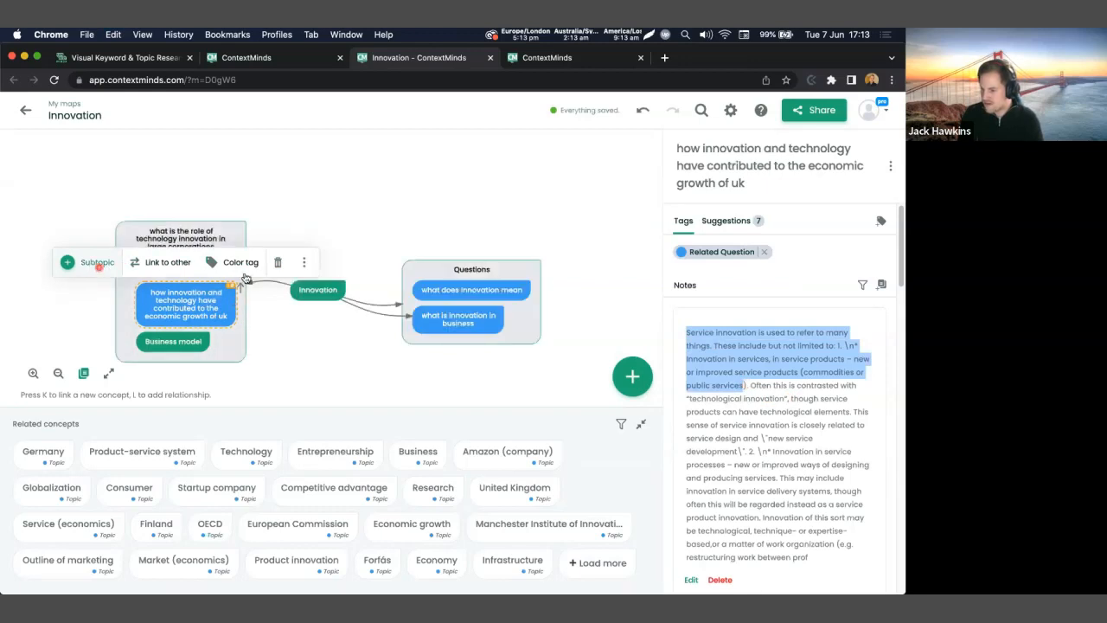
click(304, 263)
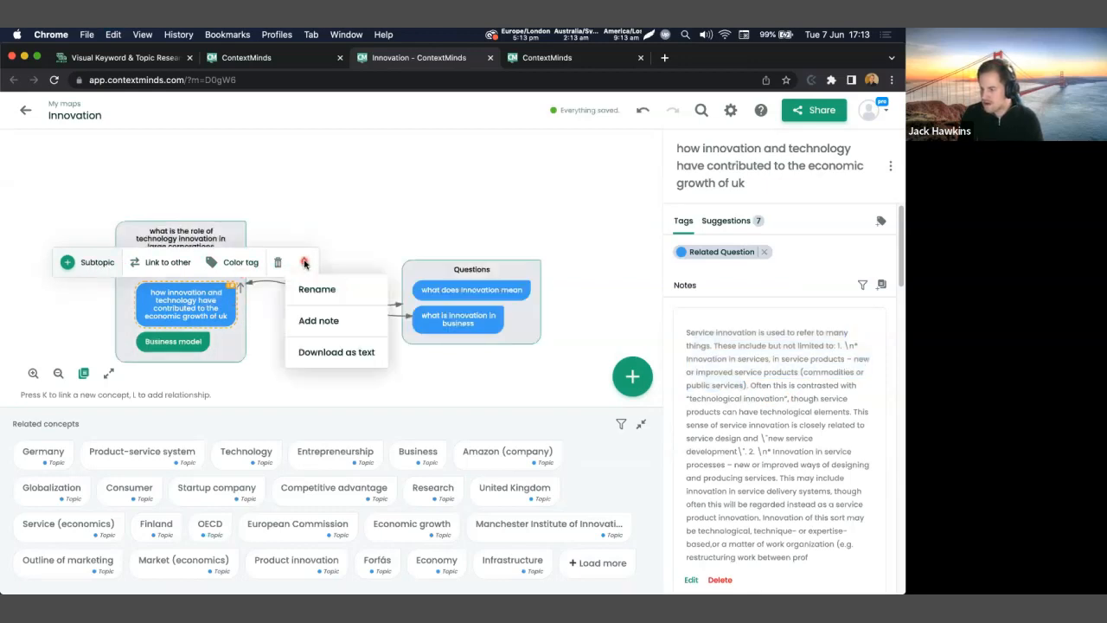
click(336, 320)
click(430, 267)
key(super+v)
click(408, 202)
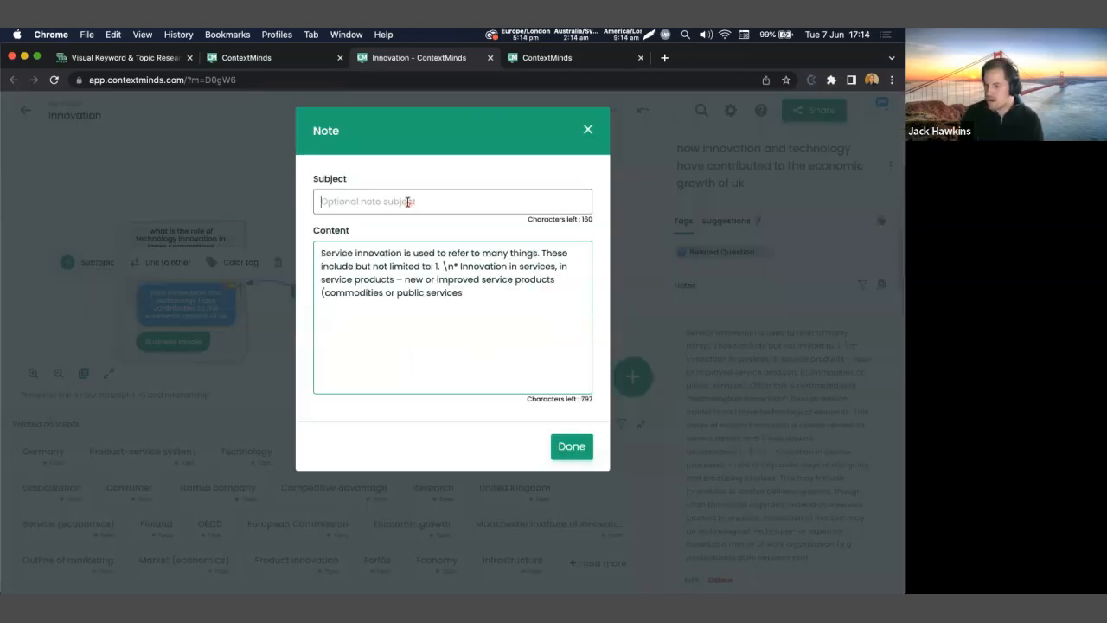
text(Additional Information)
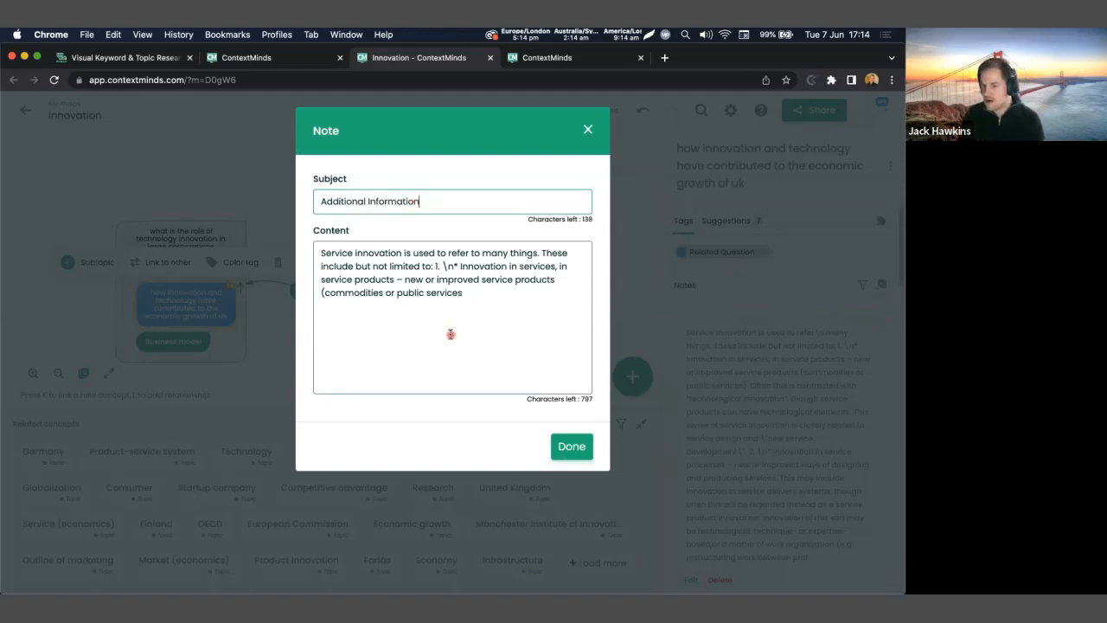
click(579, 448)
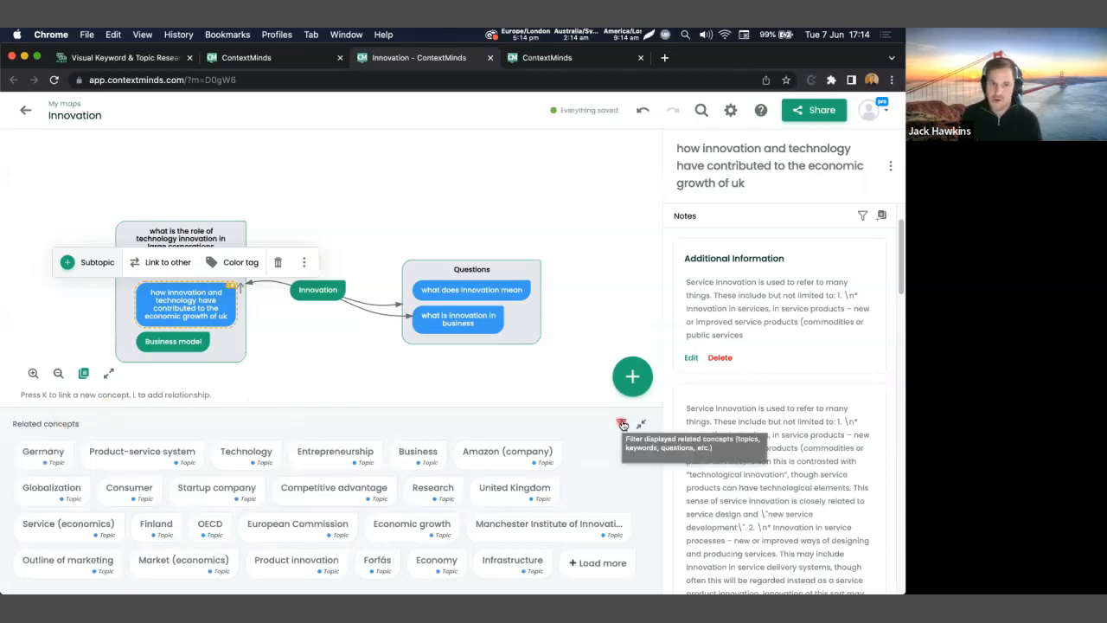
Include Community concepts in the related concepts filter and review the other source options.
click(623, 425)
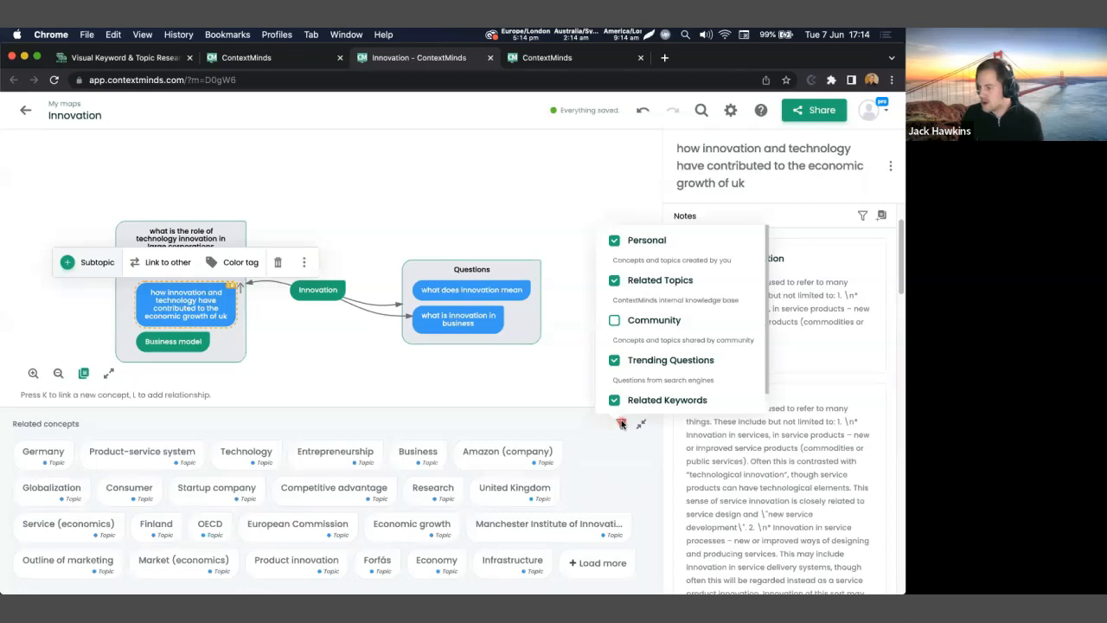
scroll(648, 260, down, 1)
scroll(671, 255, up, 1)
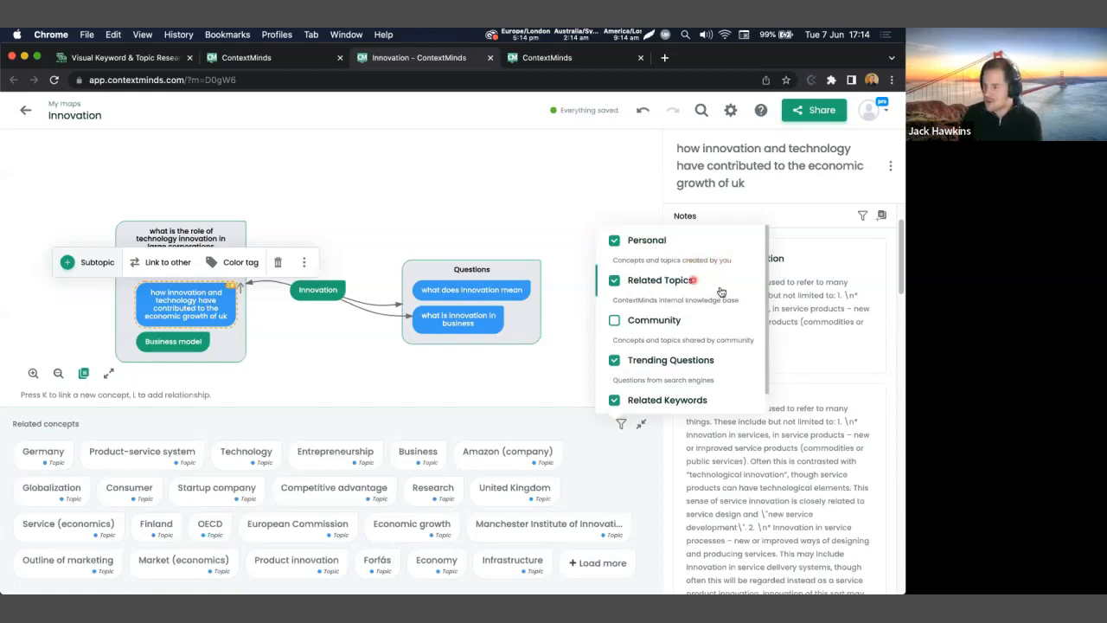
click(616, 321)
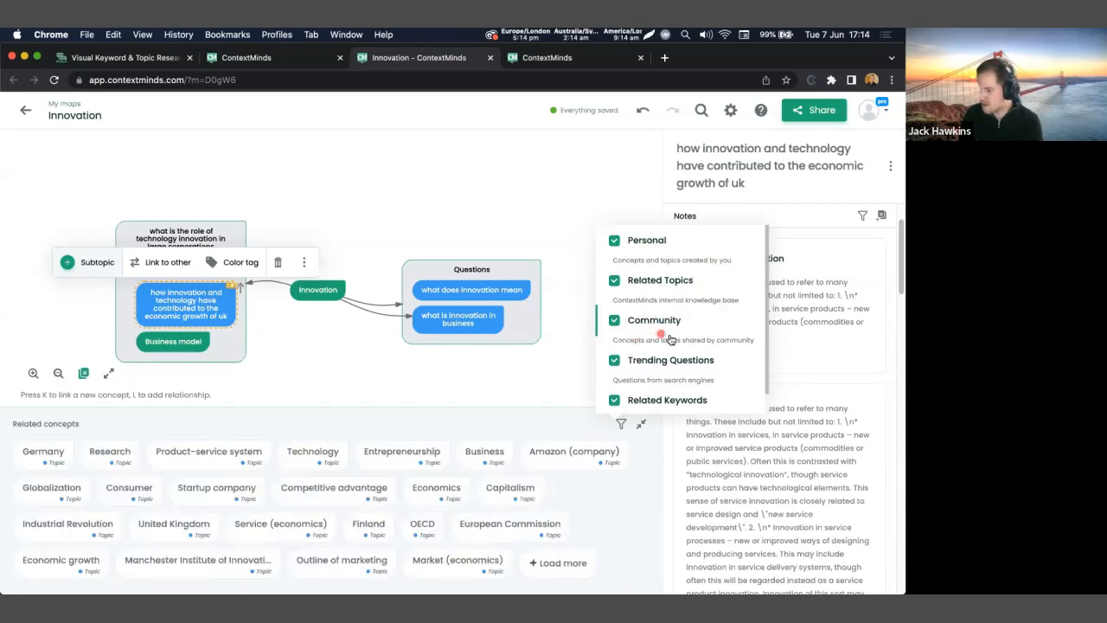
scroll(696, 359, down, 1)
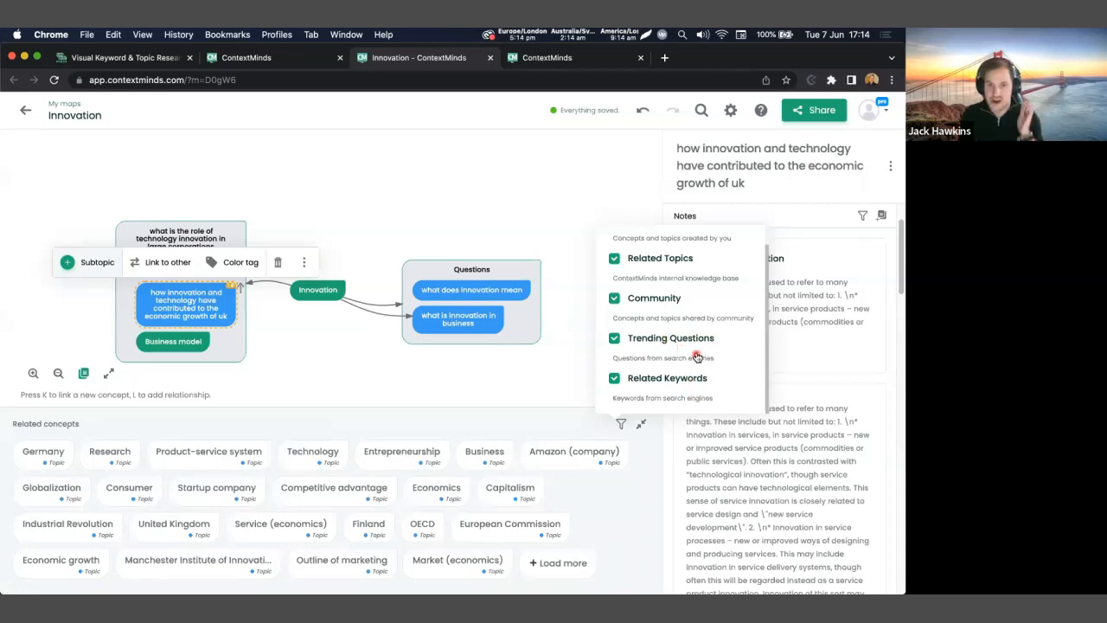
Limit the related concepts of Innovation to Trending Questions by excluding Community, Related Topics and Related Keywords.
scroll(697, 357, up, 1)
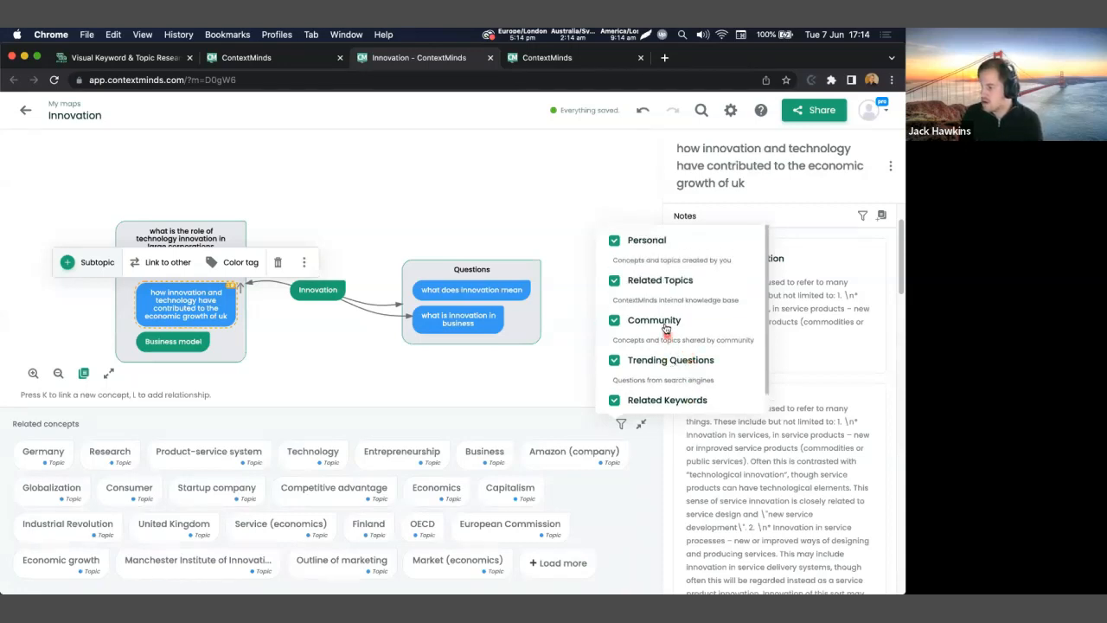
click(666, 321)
click(667, 293)
scroll(675, 311, down, 1)
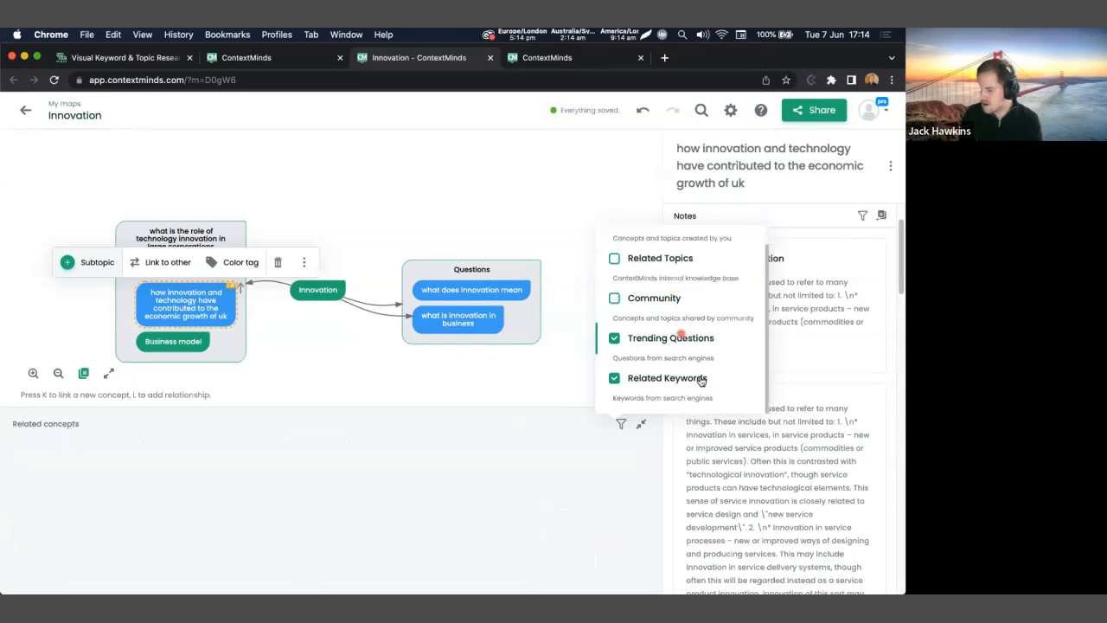
click(317, 290)
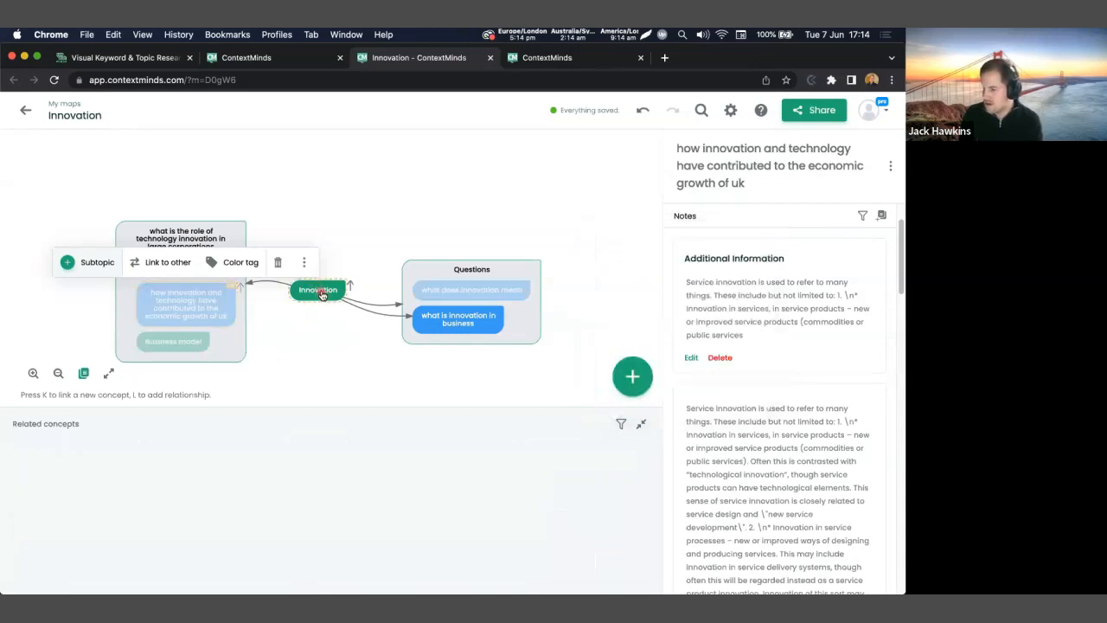
click(616, 426)
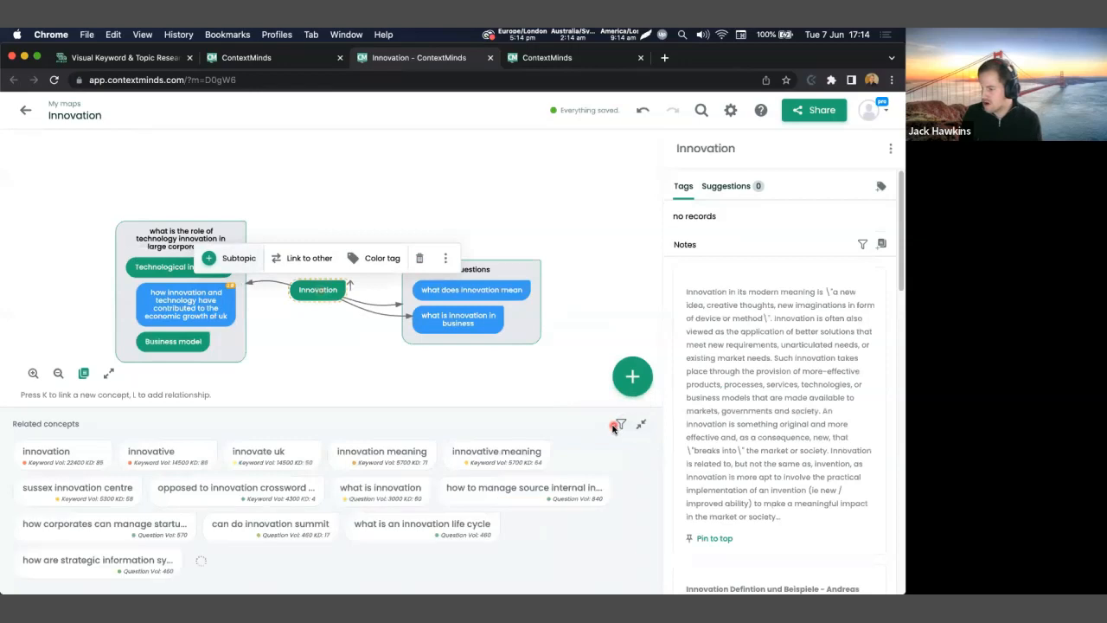
click(613, 380)
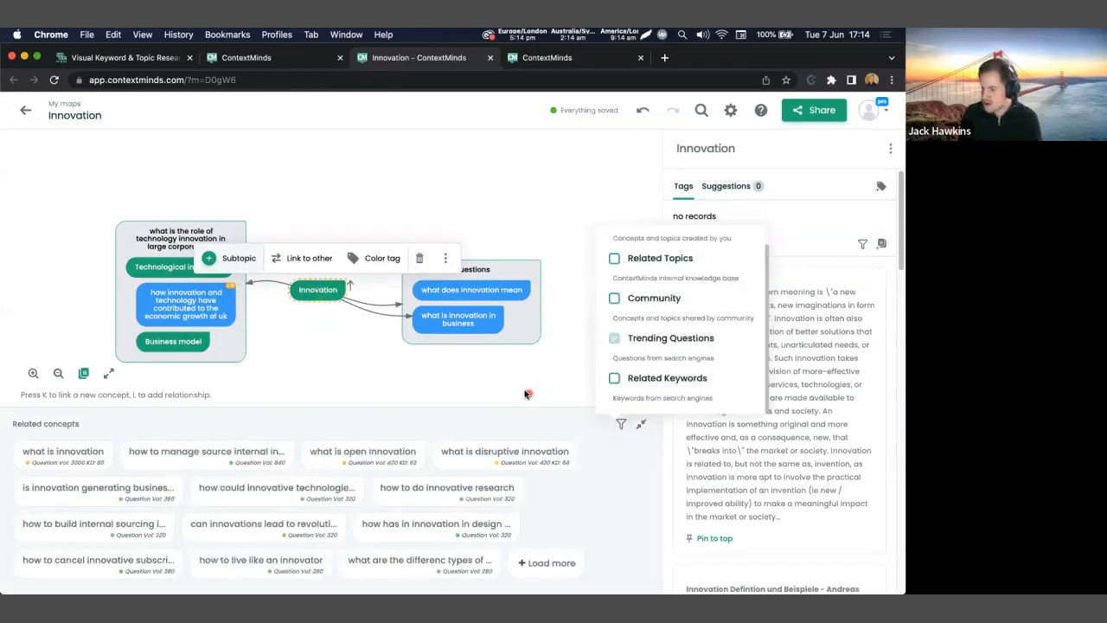
Add the suggested questions on what innovation, open innovation and disruptive innovation are, innovative technologies' business impact, and innovative research to the map.
click(338, 460)
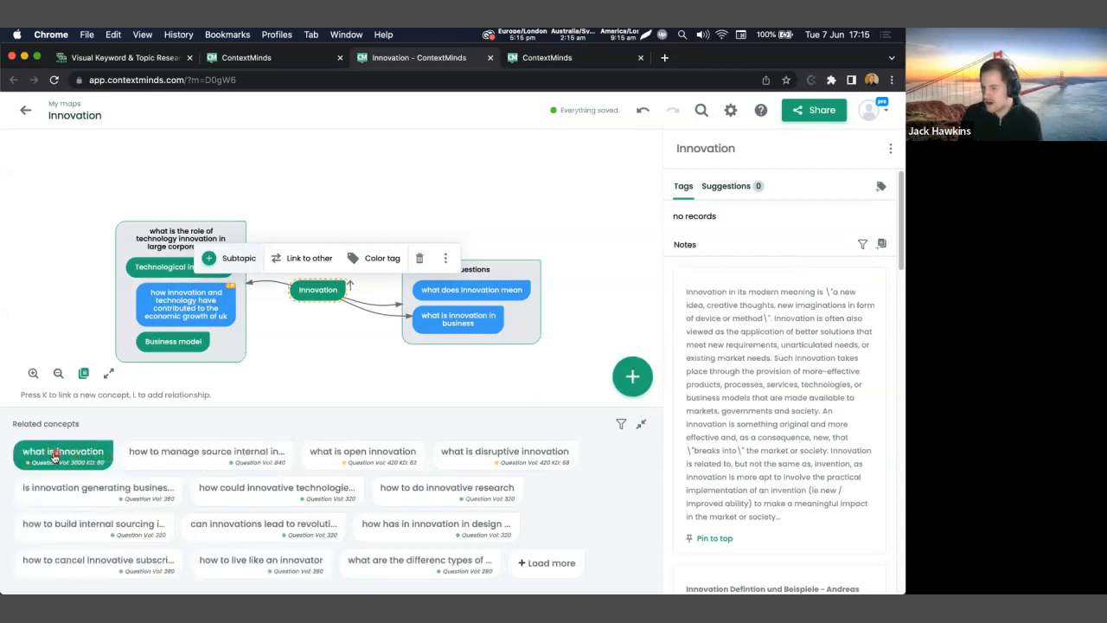
drag(53, 457, 350, 389)
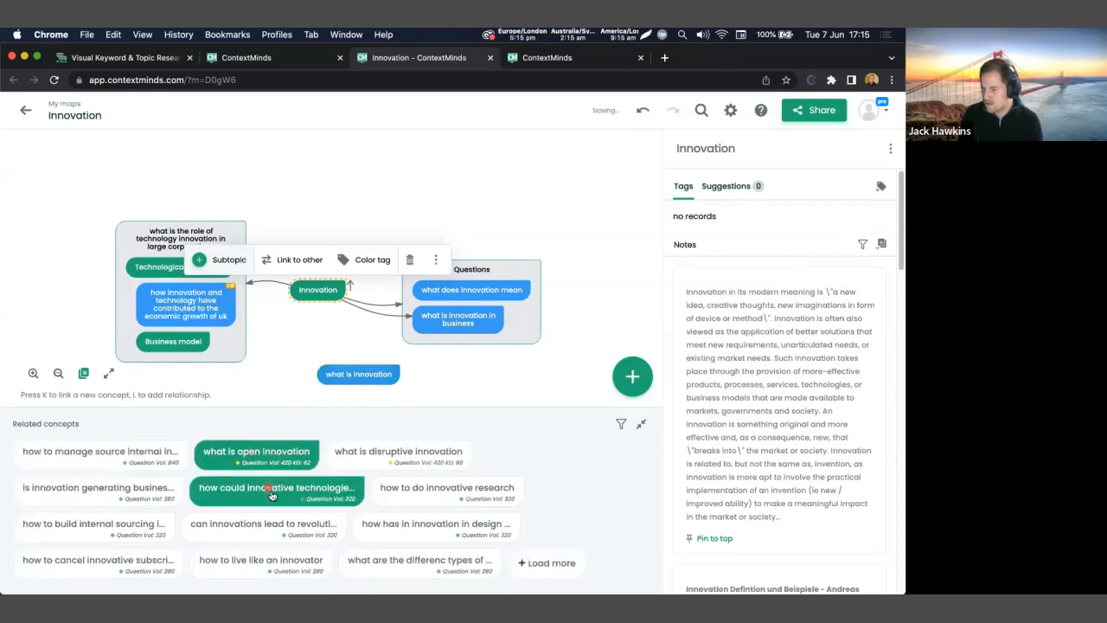
drag(404, 454, 413, 164)
Review the related concepts sources and the suggestion sources for Innovation's notes.
click(621, 424)
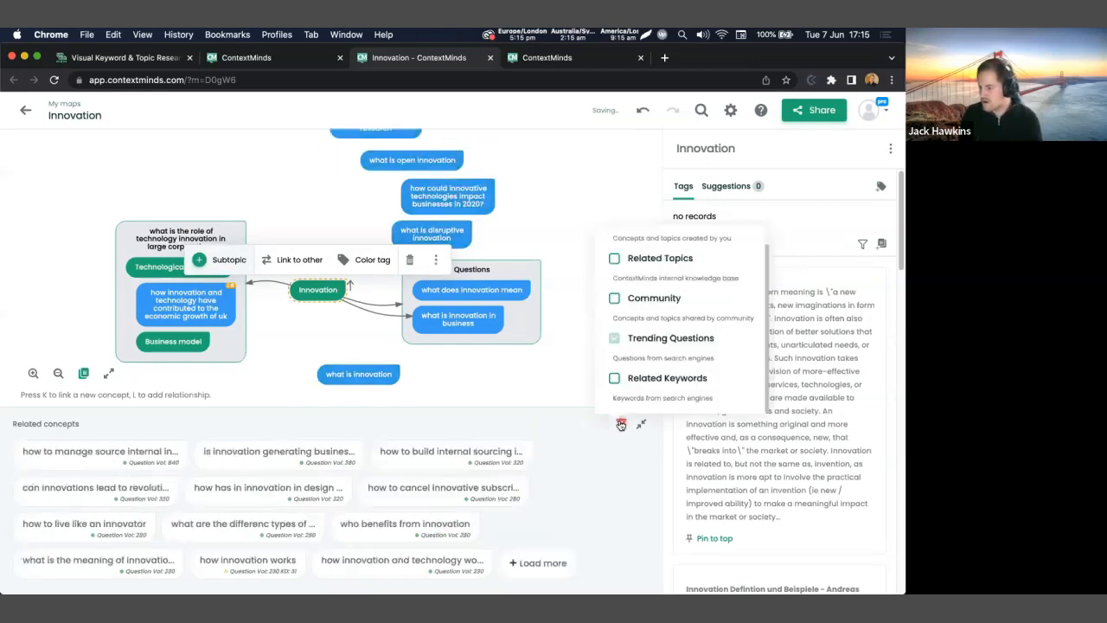
click(863, 244)
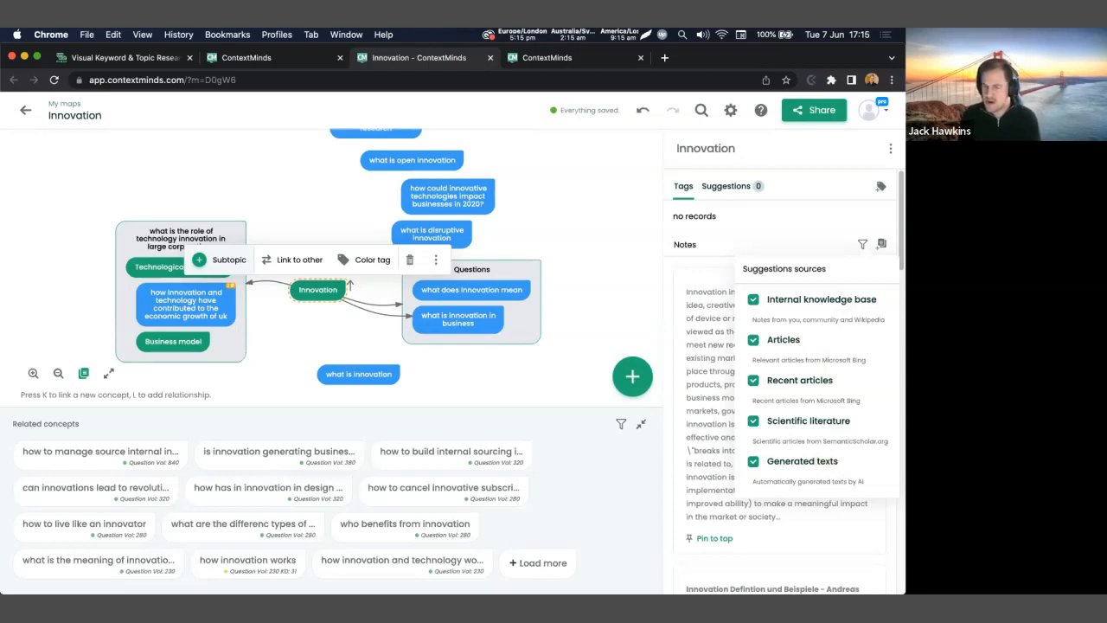
click(864, 243)
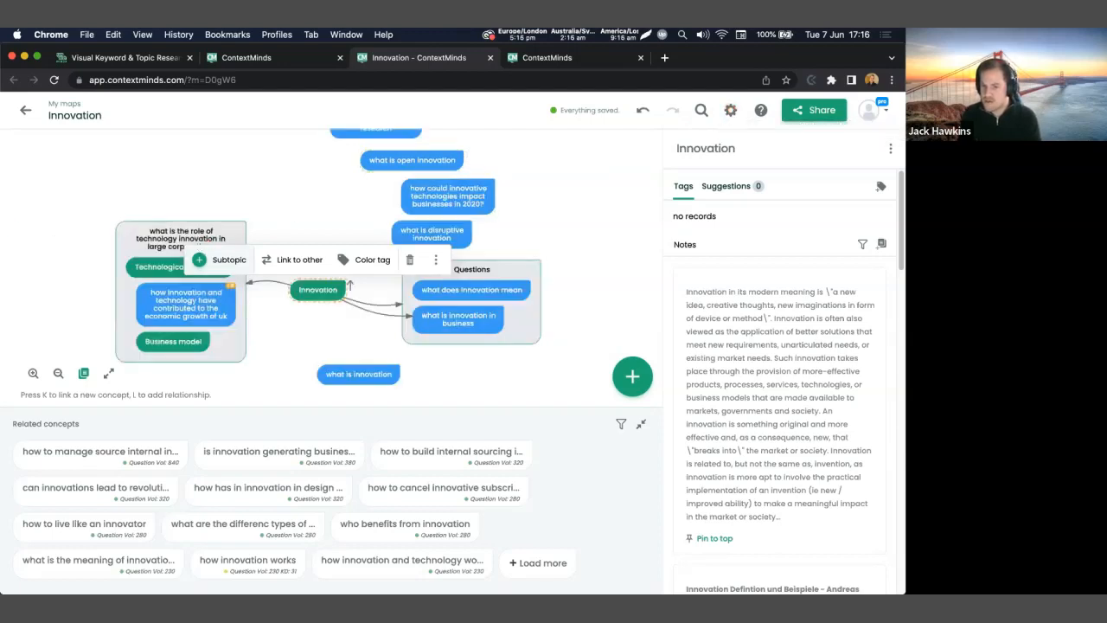
Include Personal, Related Topics and Related Keywords alongside Trending Questions in the map's search scopes.
click(729, 111)
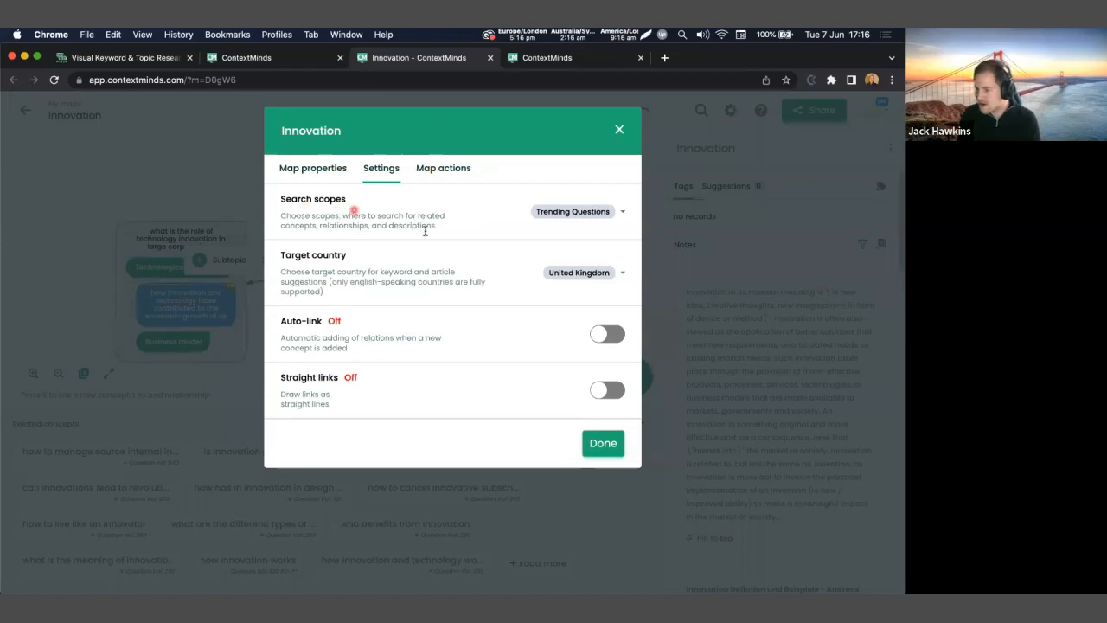
click(620, 212)
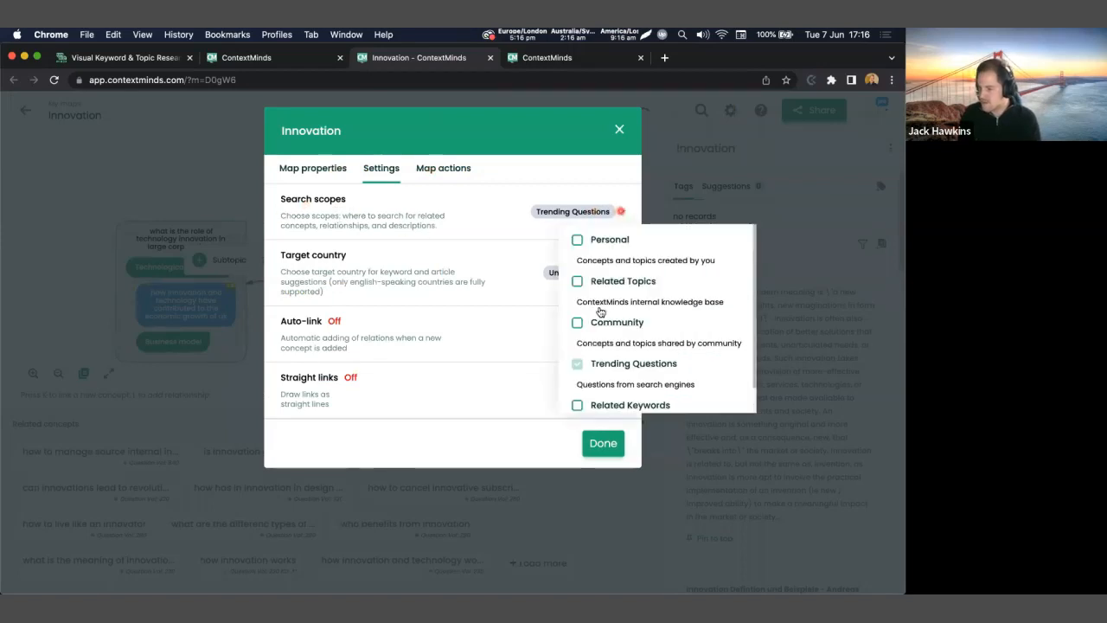
scroll(597, 341, down, 1)
scroll(576, 322, up, 1)
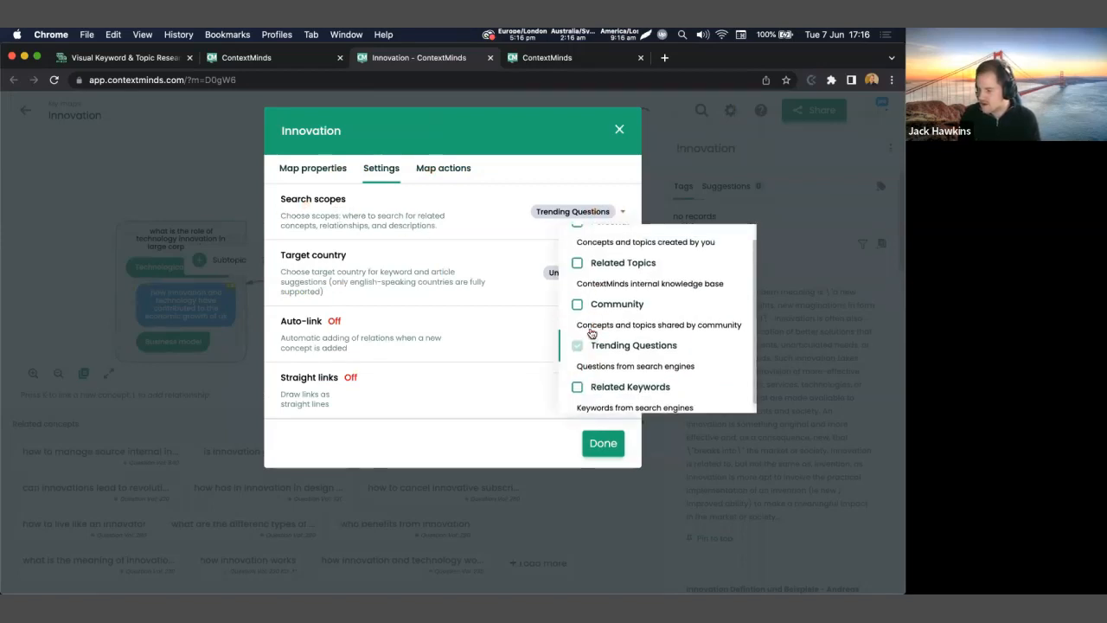
click(586, 258)
click(580, 280)
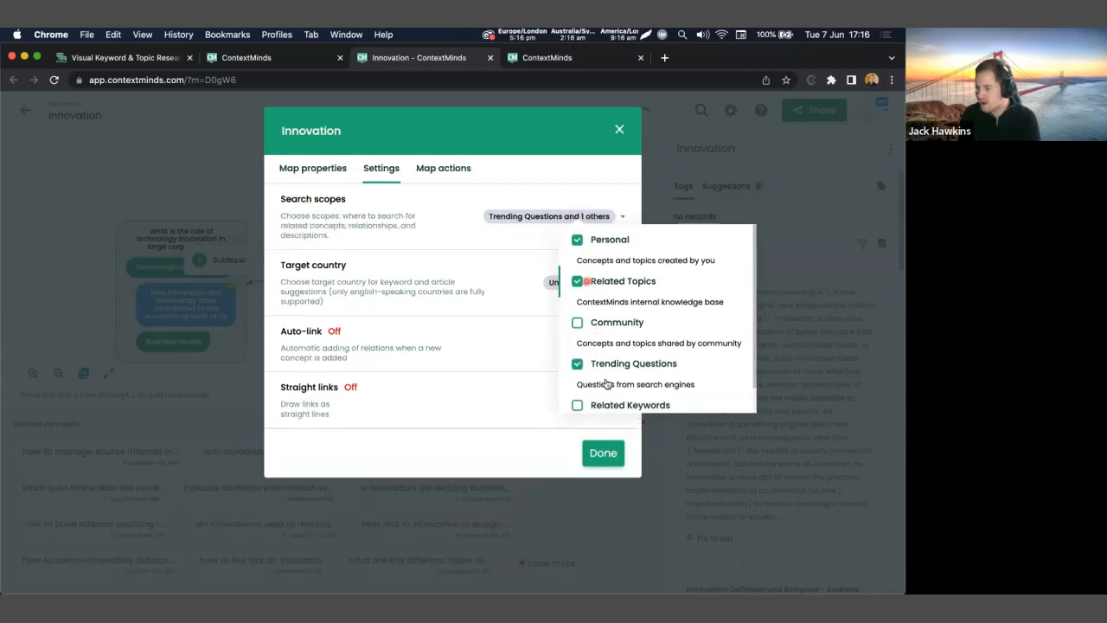
scroll(606, 381, down, 1)
click(609, 377)
click(620, 218)
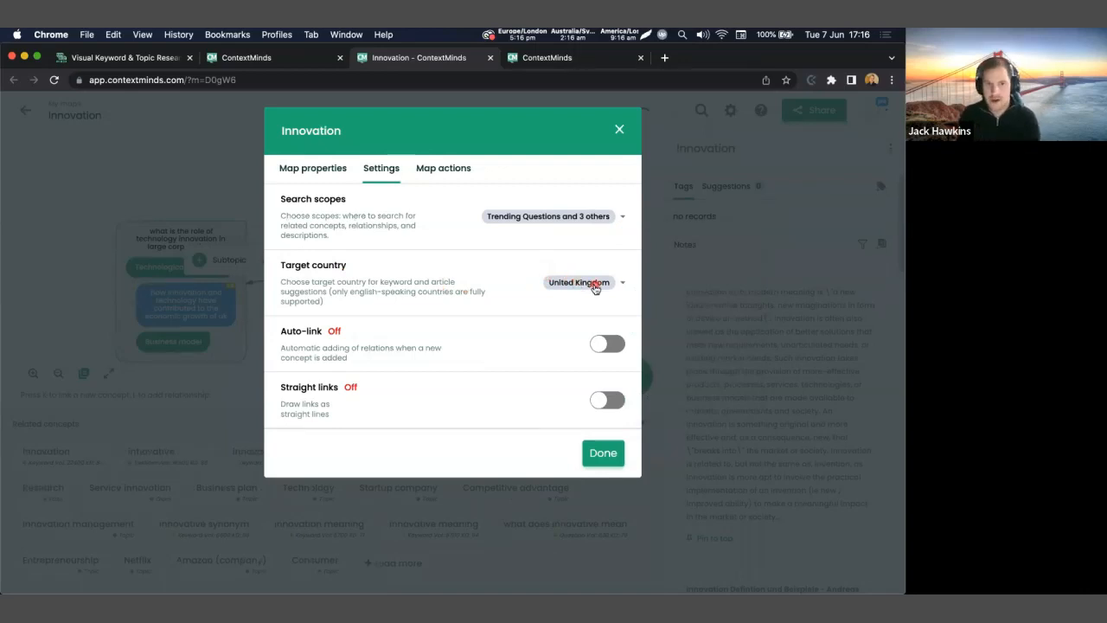
Set the map's target country to United States and recheck the map settings.
click(595, 287)
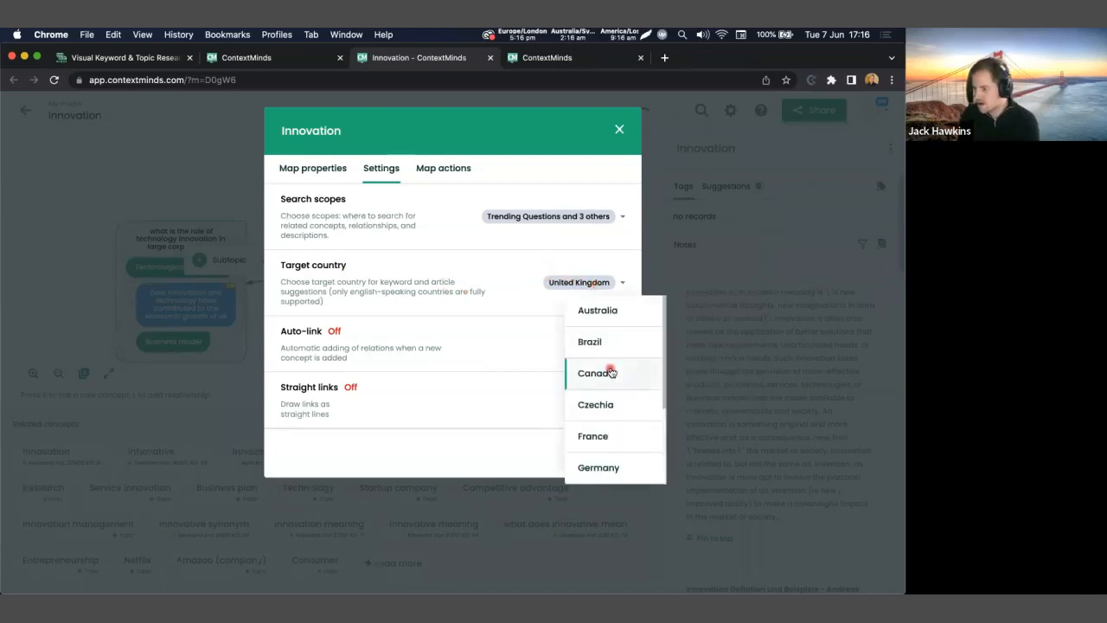
mouse_move(665, 321)
mouse_down()
mouse_move(671, 404)
mouse_move(667, 315)
mouse_up()
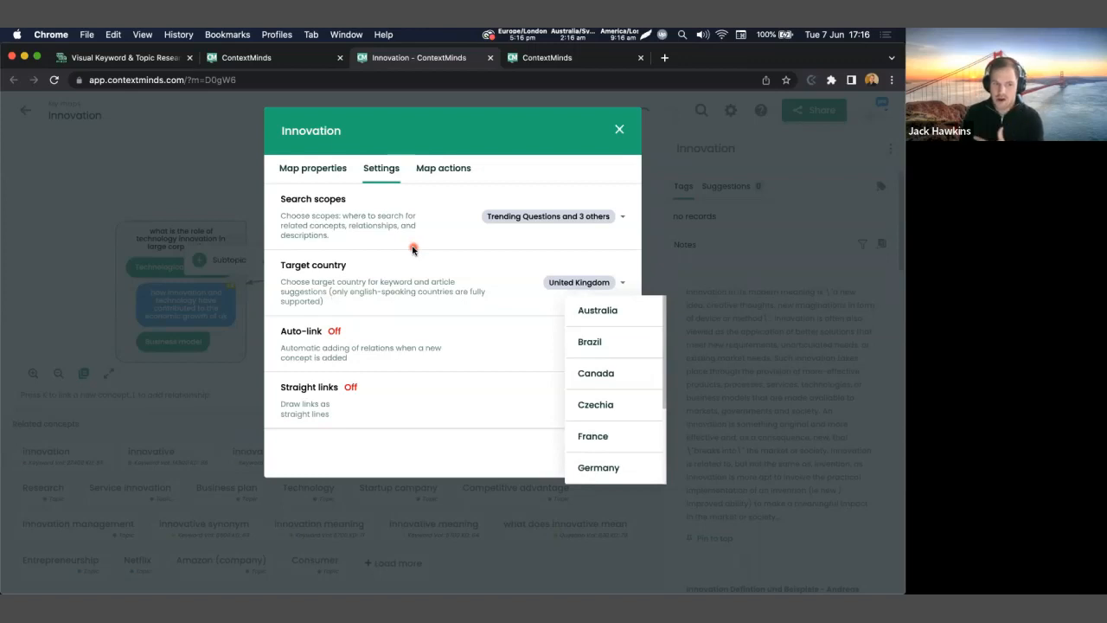
scroll(625, 340, down, 3)
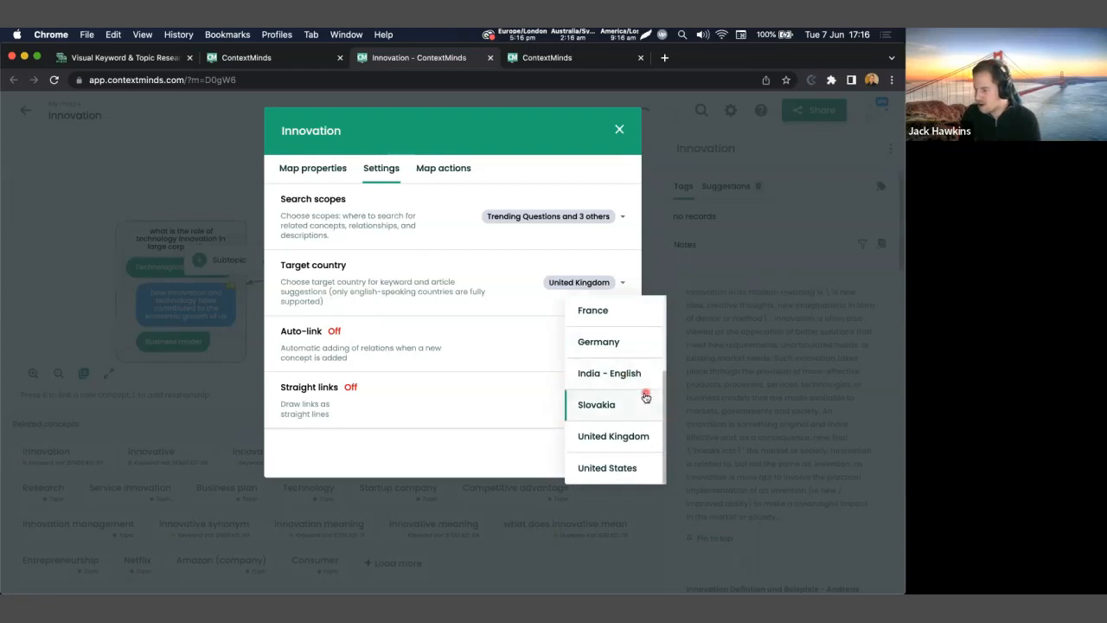
scroll(640, 390, up, 3)
scroll(637, 385, down, 3)
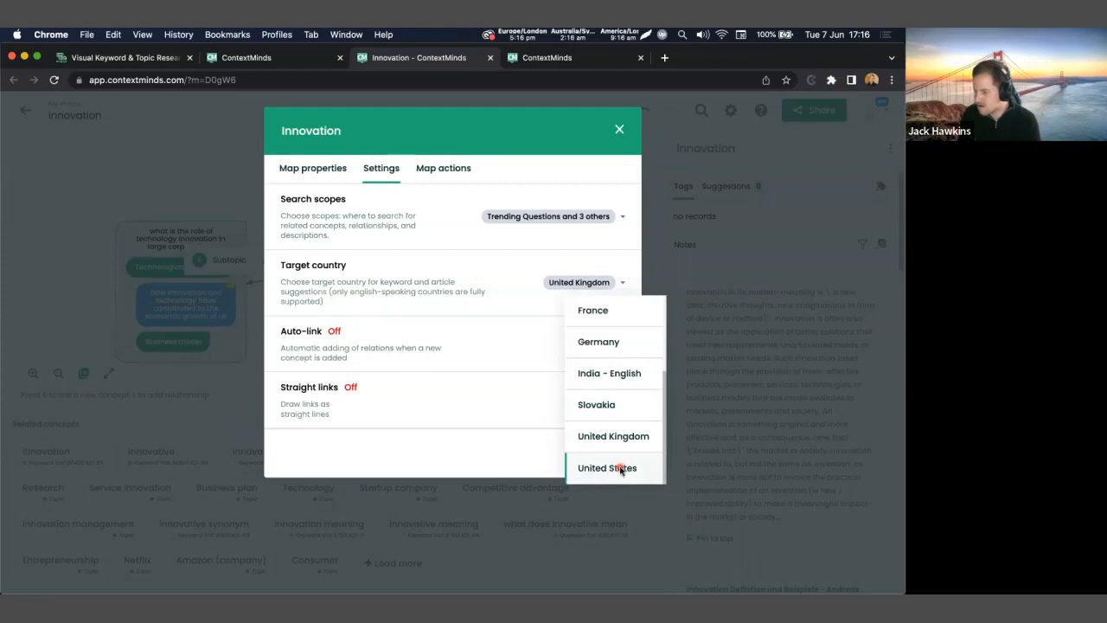
click(620, 470)
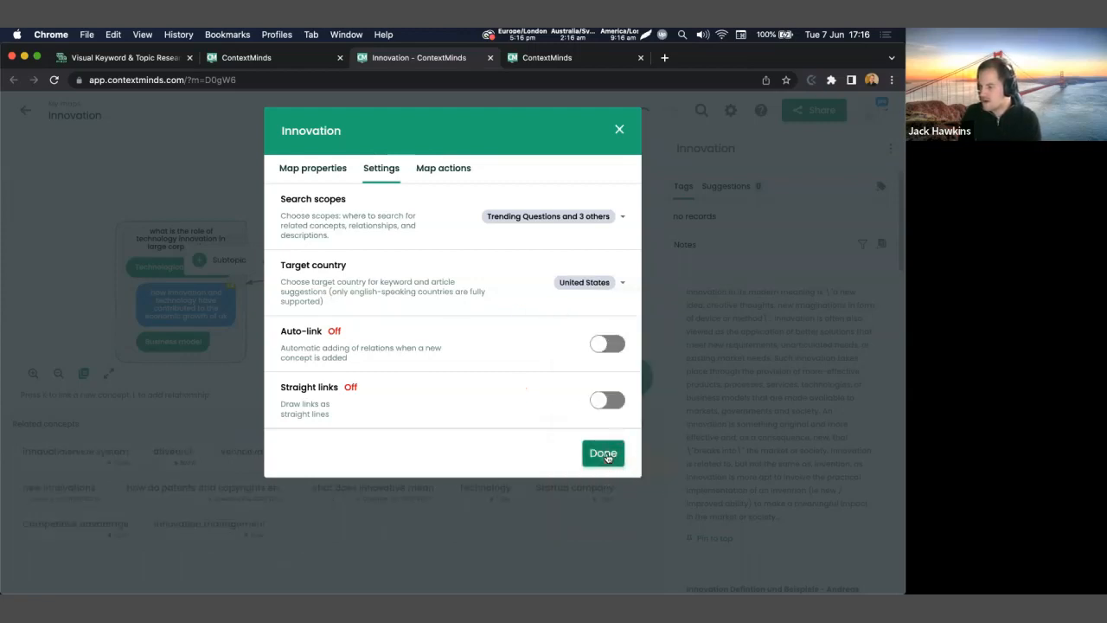
click(603, 453)
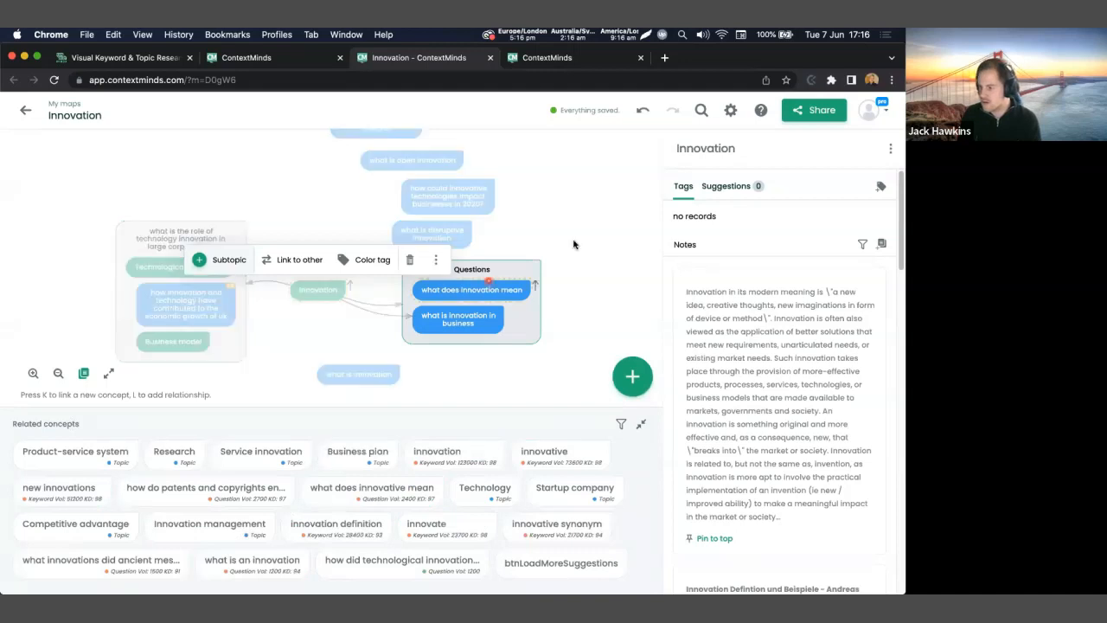
click(731, 110)
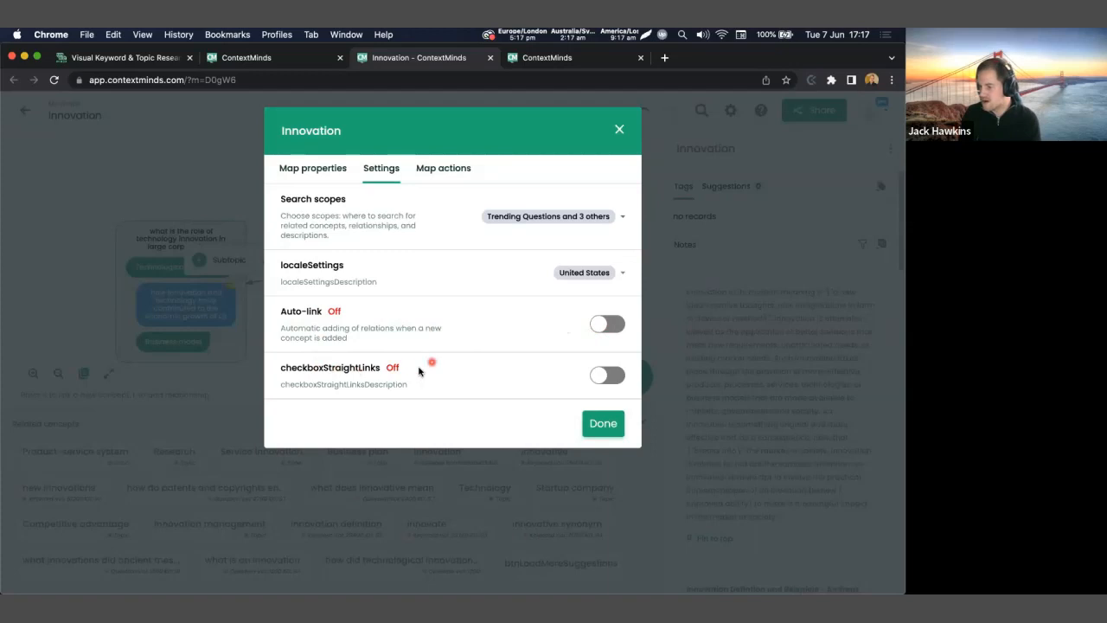
click(603, 423)
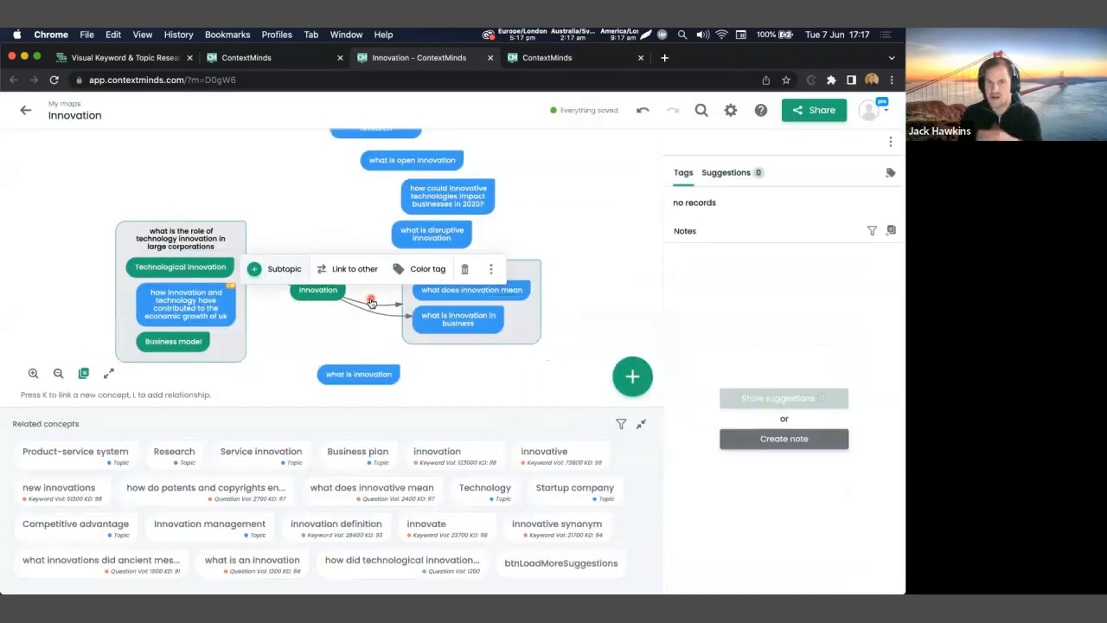
Move the technology innovation role group higher and realign the innovative research, open innovation and innovative technologies questions above the Questions group.
drag(294, 191, 312, 214)
click(312, 214)
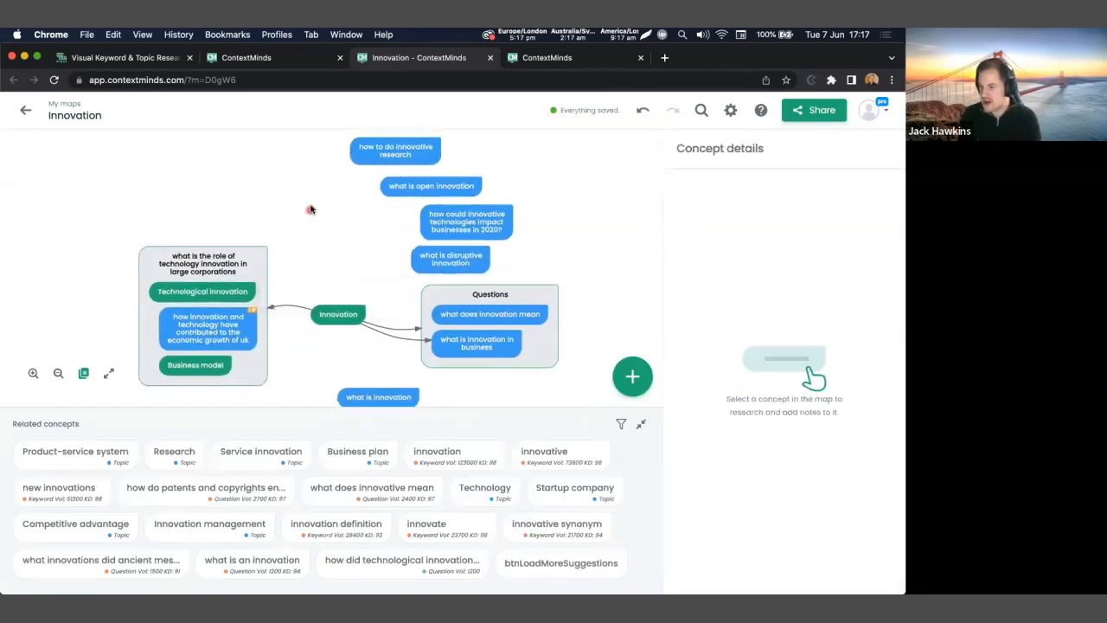
scroll(311, 207, down, 2)
drag(337, 231, 304, 227)
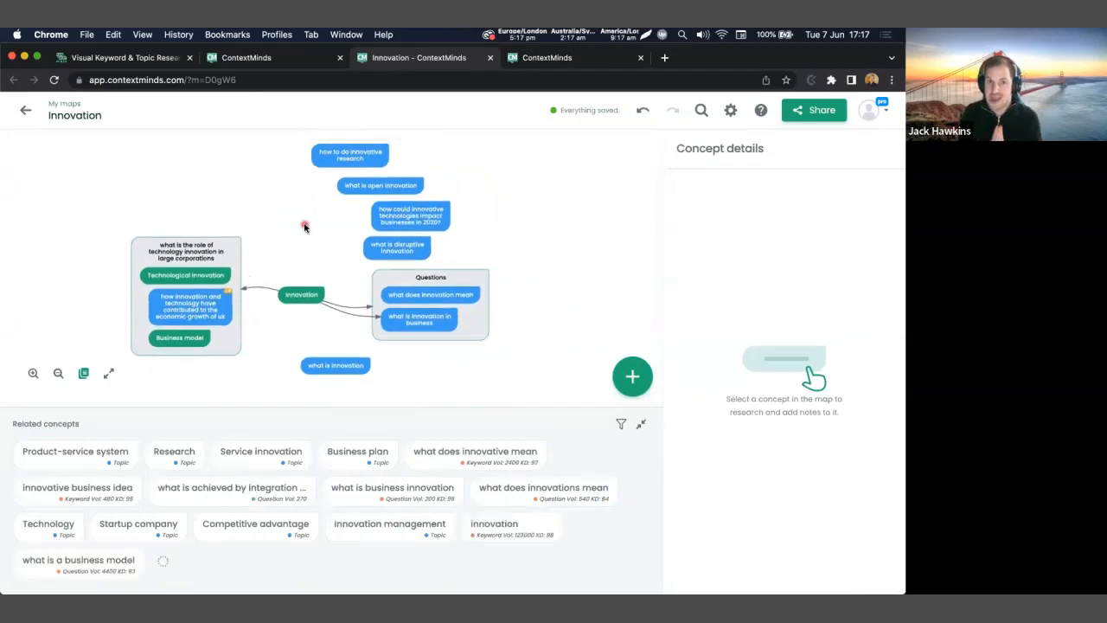
drag(212, 249, 224, 209)
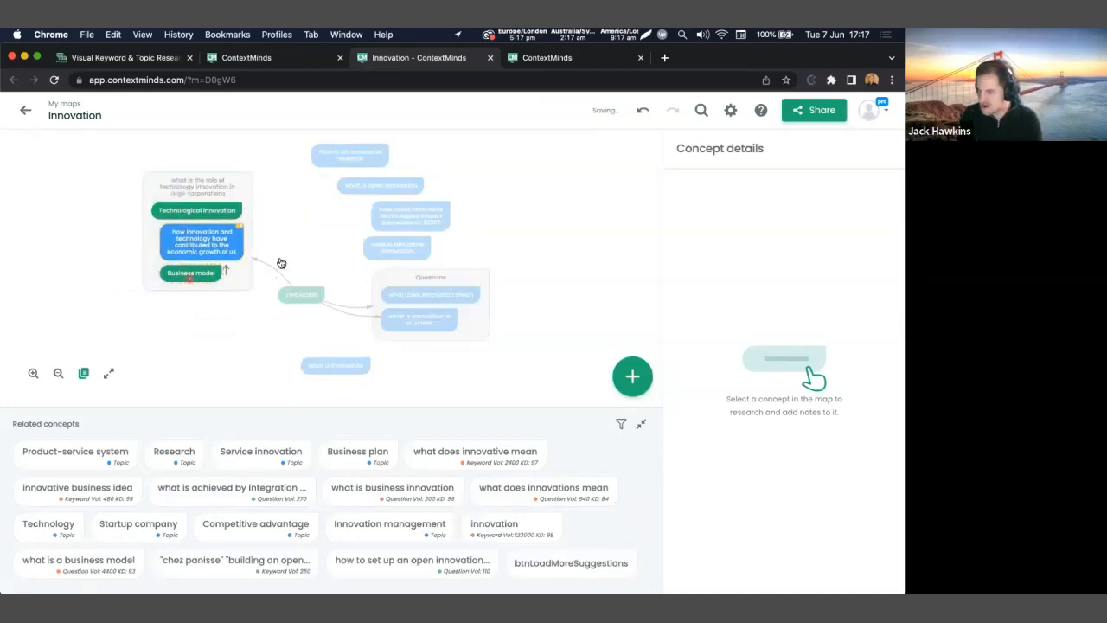
drag(388, 194, 477, 215)
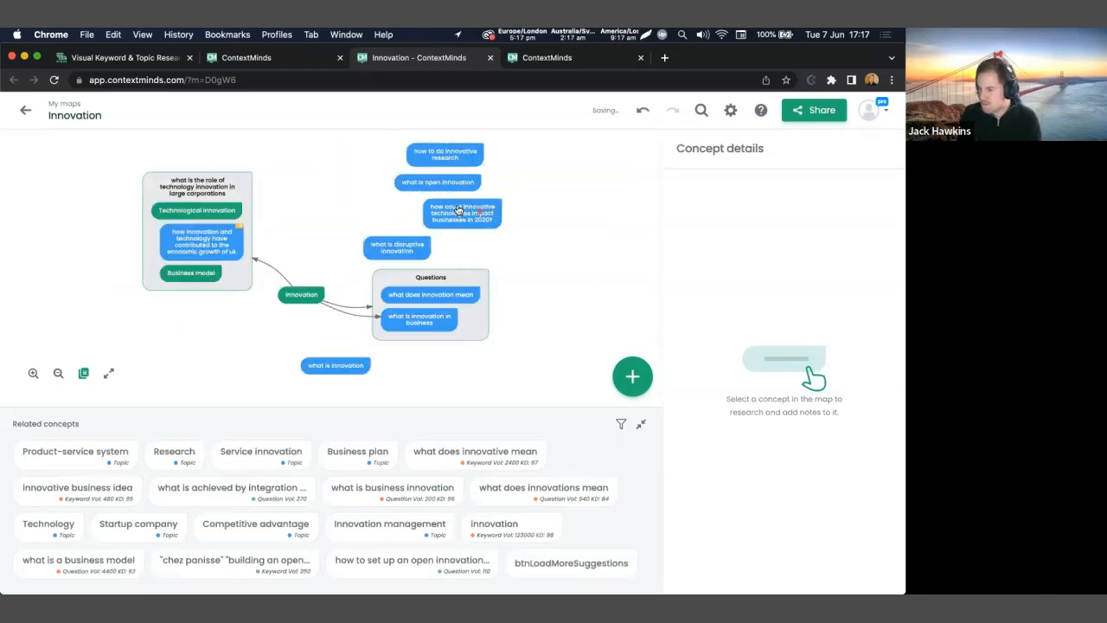
Link "how to do innovative research" to "what is open innovation", and that question to "how could innovative technologies impact businesses in 2020?".
click(463, 158)
click(462, 187)
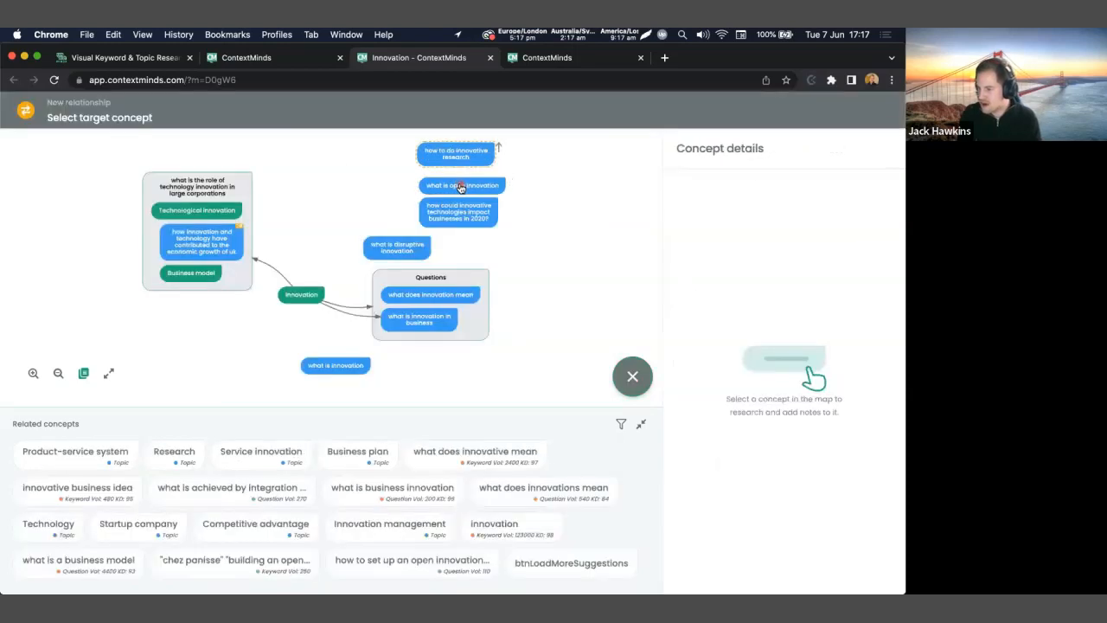
click(463, 187)
click(572, 308)
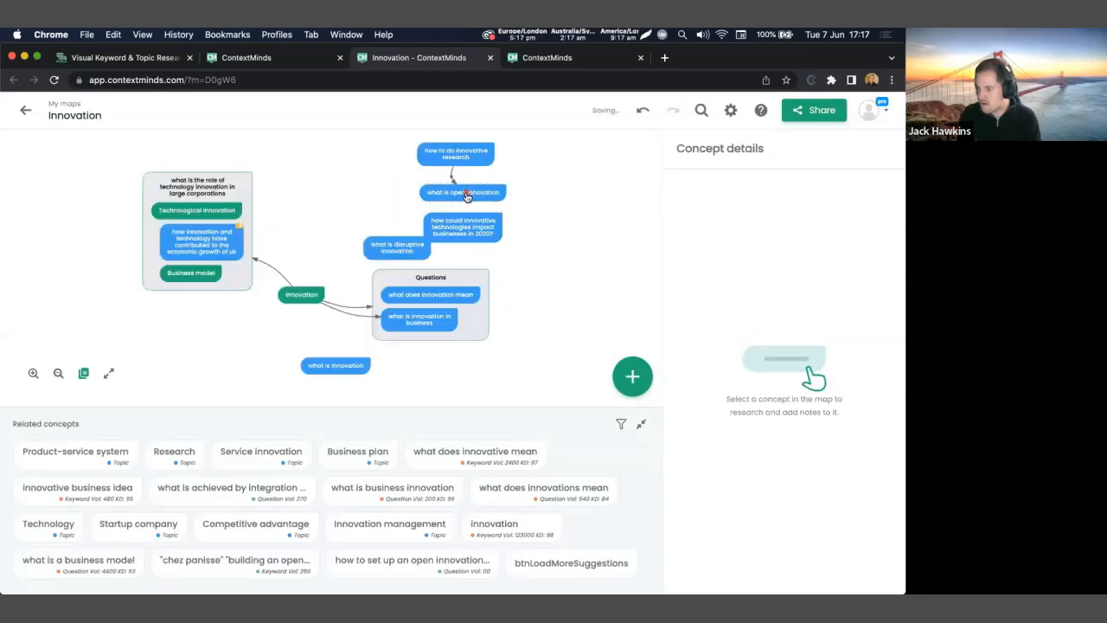
click(465, 196)
click(454, 163)
click(500, 224)
click(578, 304)
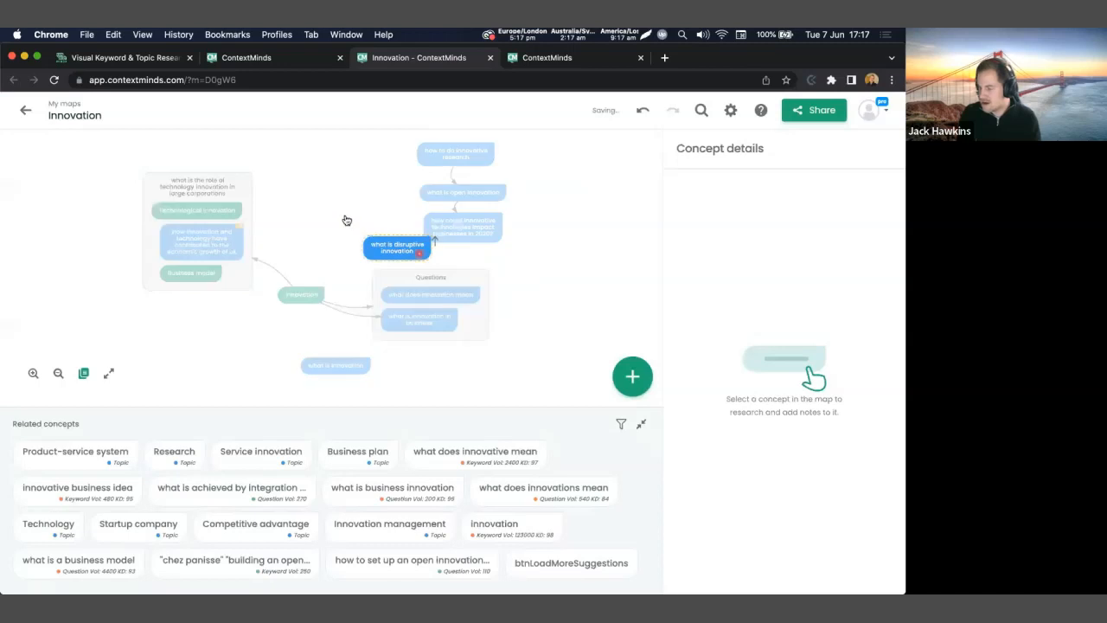
Add a new concept named "Core idea" and place it beside the "what is open innovation" question.
click(632, 376)
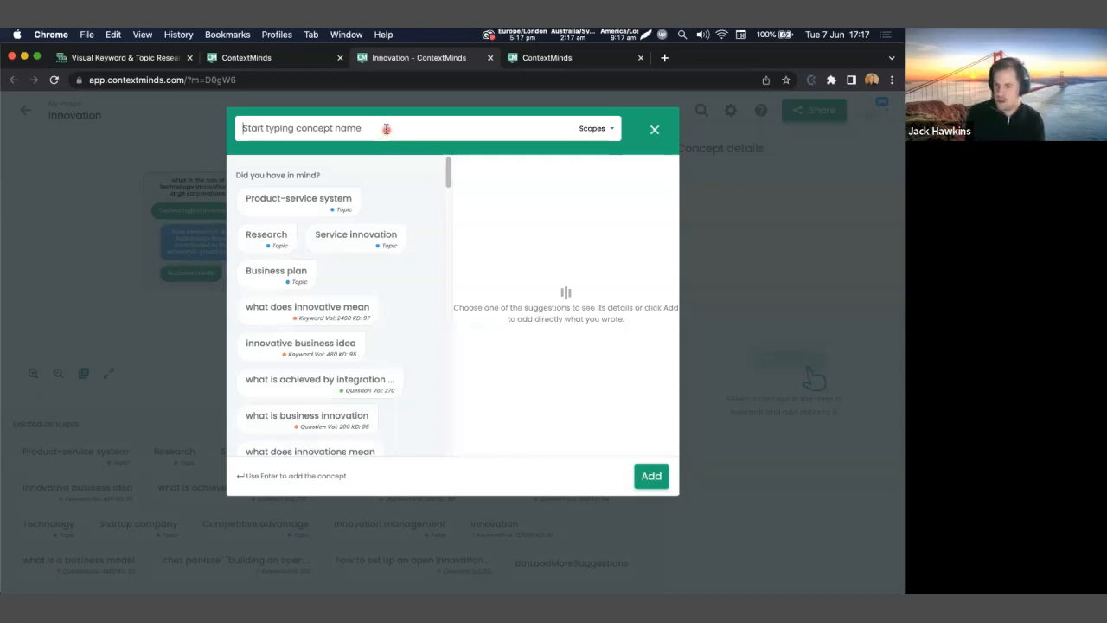
text(Core idea)
click(660, 482)
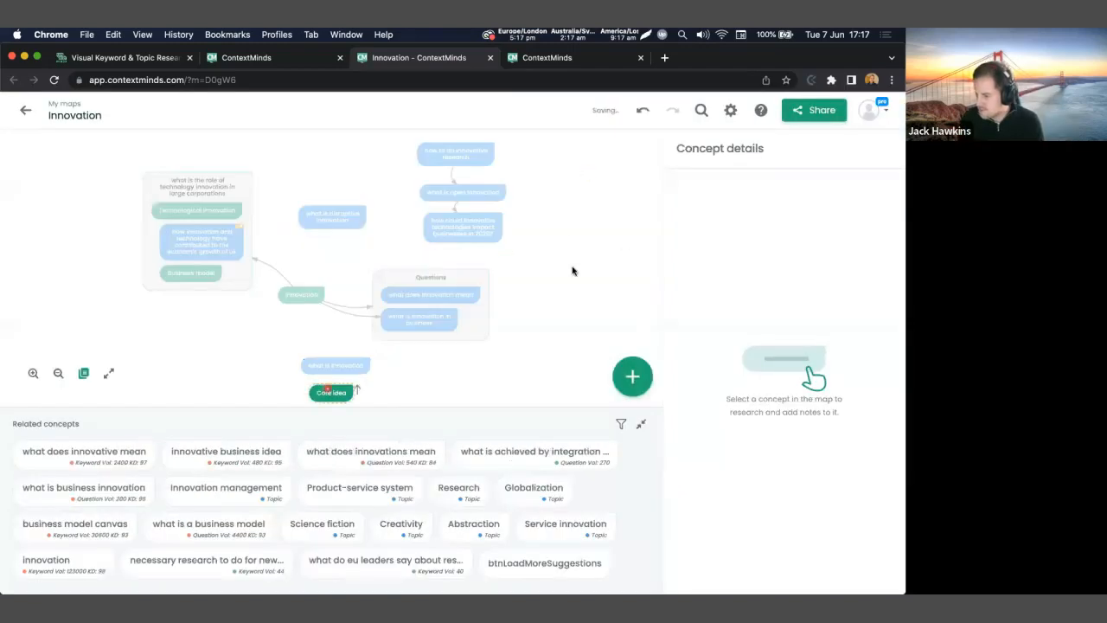
click(562, 194)
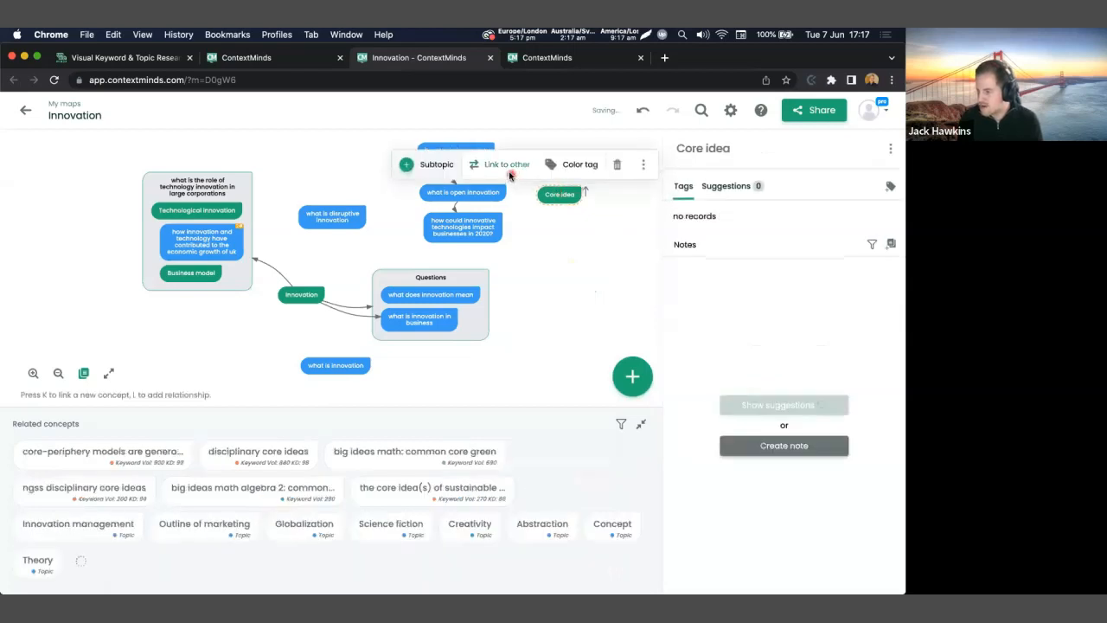
Link the "Core idea" concept to the "what is open innovation" question.
click(510, 176)
click(483, 190)
click(572, 314)
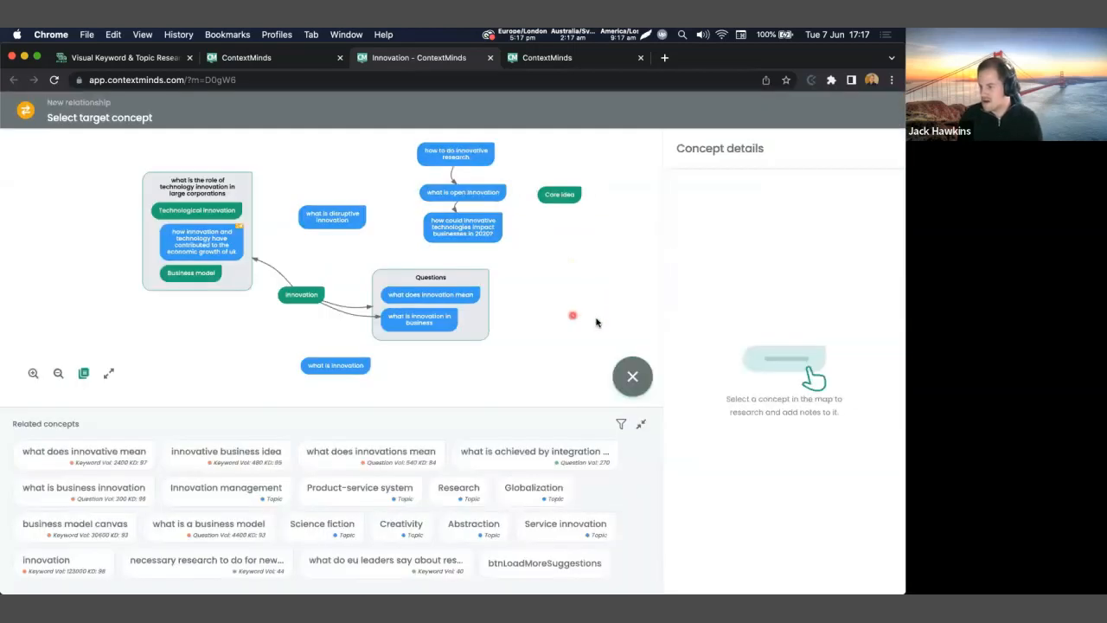
click(576, 219)
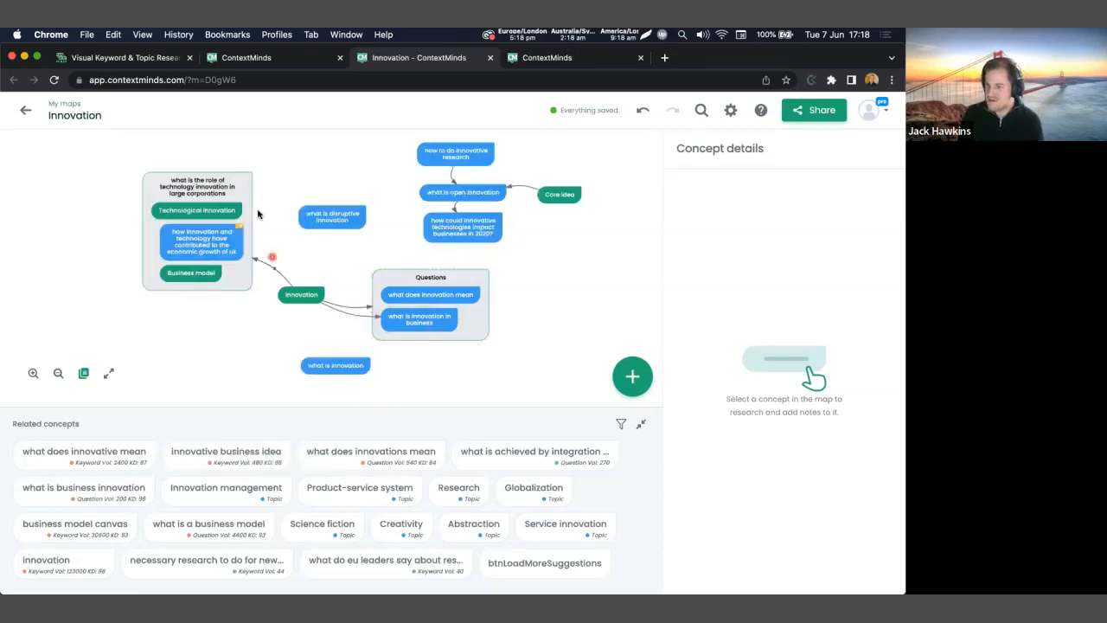
Move the technology innovation role group slightly outward and add a new concept named "Article" to the map.
drag(226, 192, 208, 184)
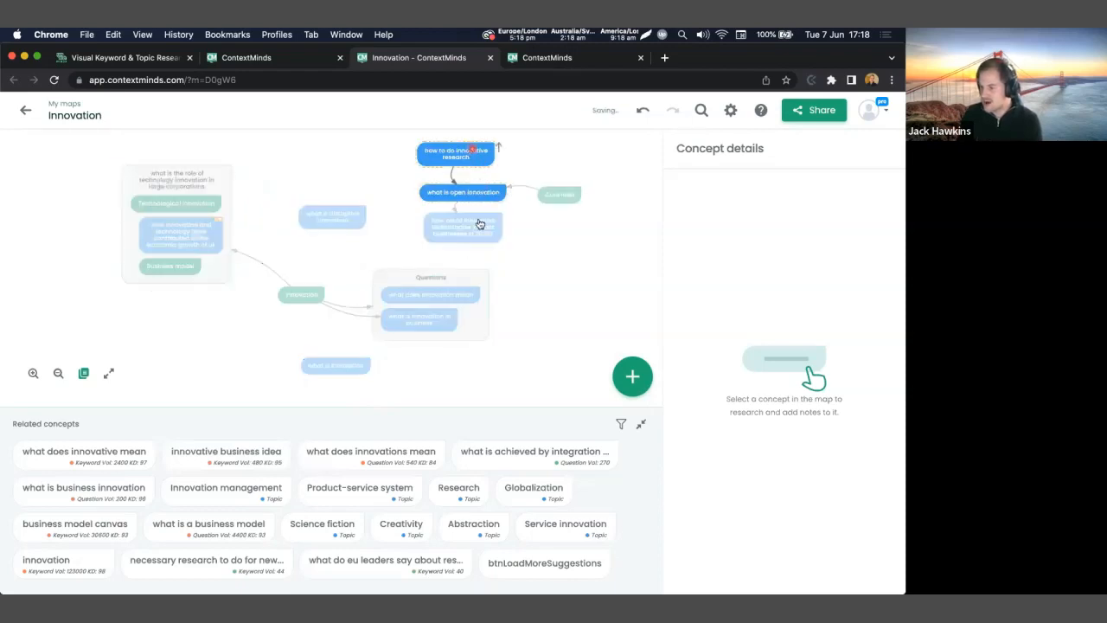
scroll(495, 164, up, 1)
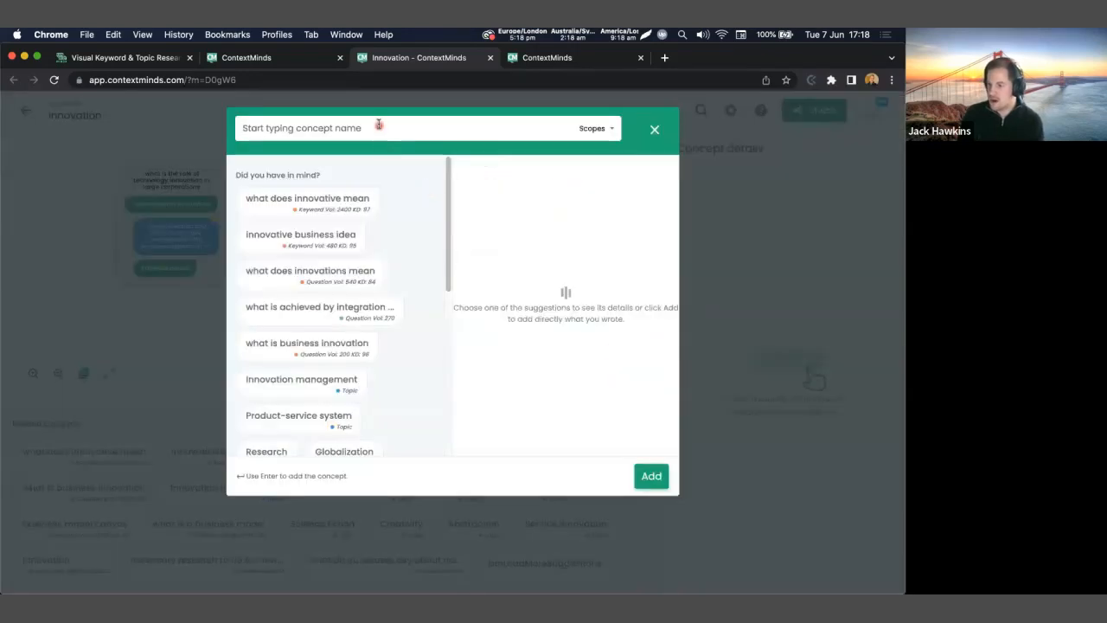
click(633, 375)
text(Article)
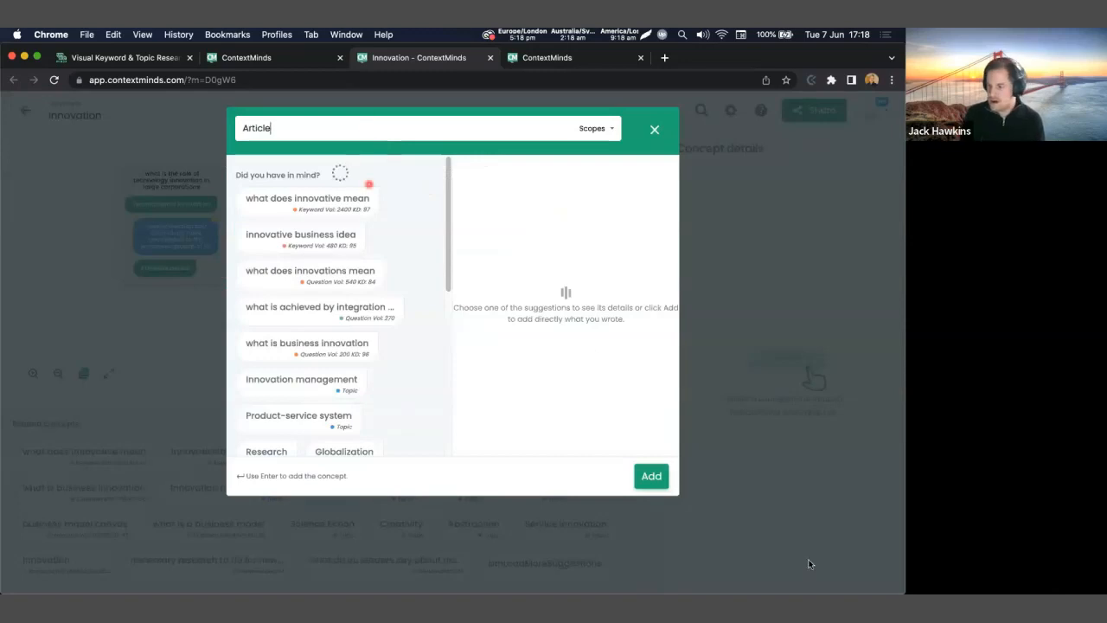
click(651, 476)
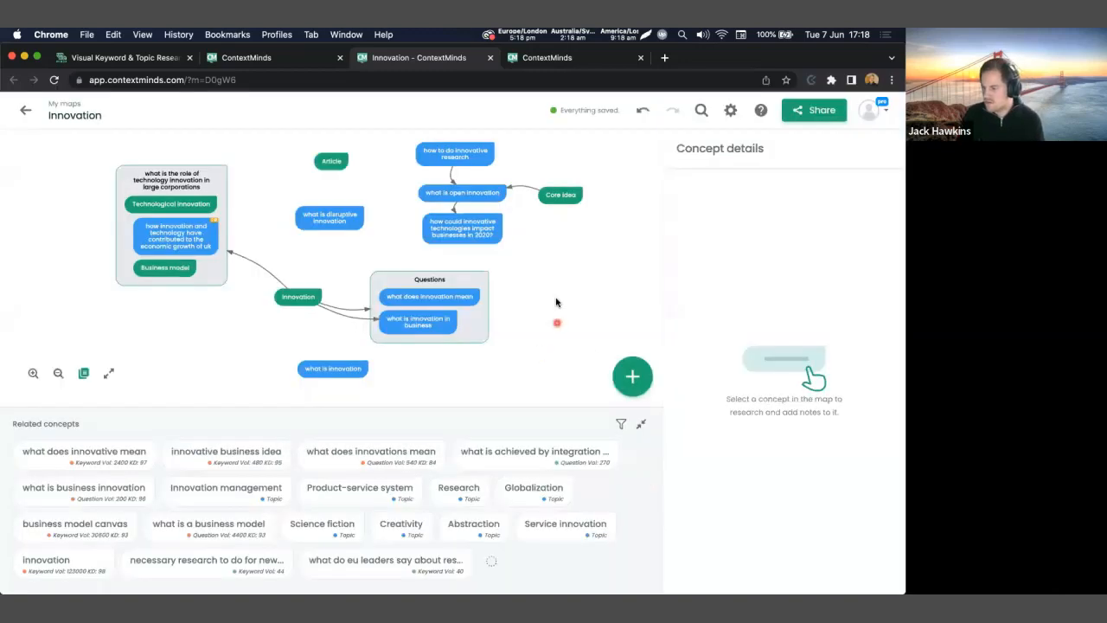
Group the innovative research, open innovation and innovative technologies questions inside the "Article" concept.
drag(372, 180, 472, 171)
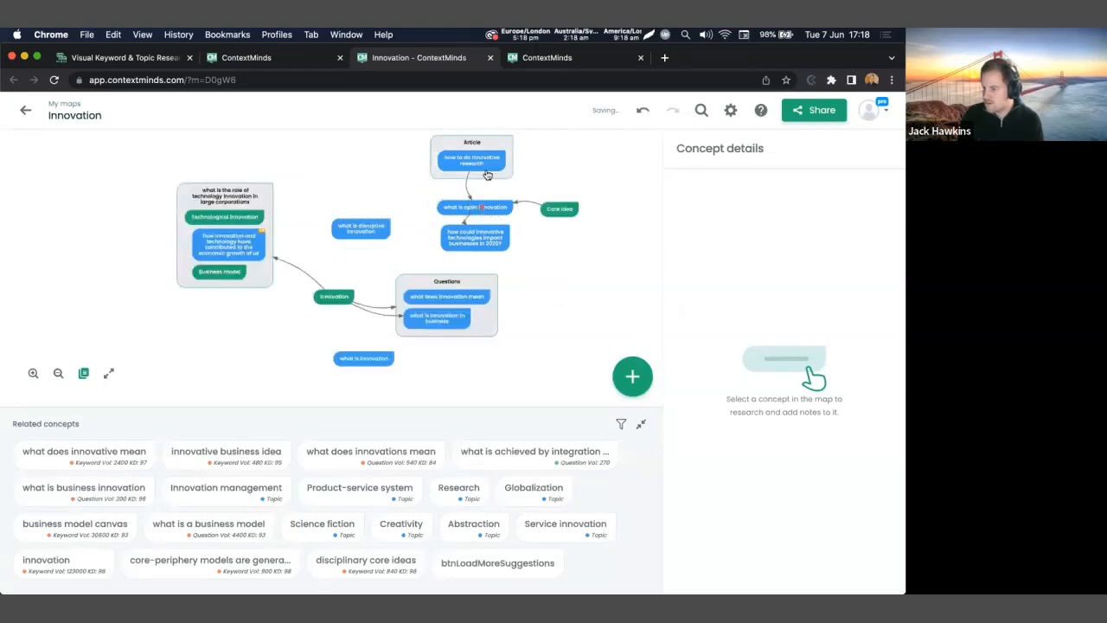
drag(482, 207, 482, 180)
drag(478, 238, 472, 194)
Move the Questions group and the technology innovation role group higher on the map.
drag(551, 151, 548, 204)
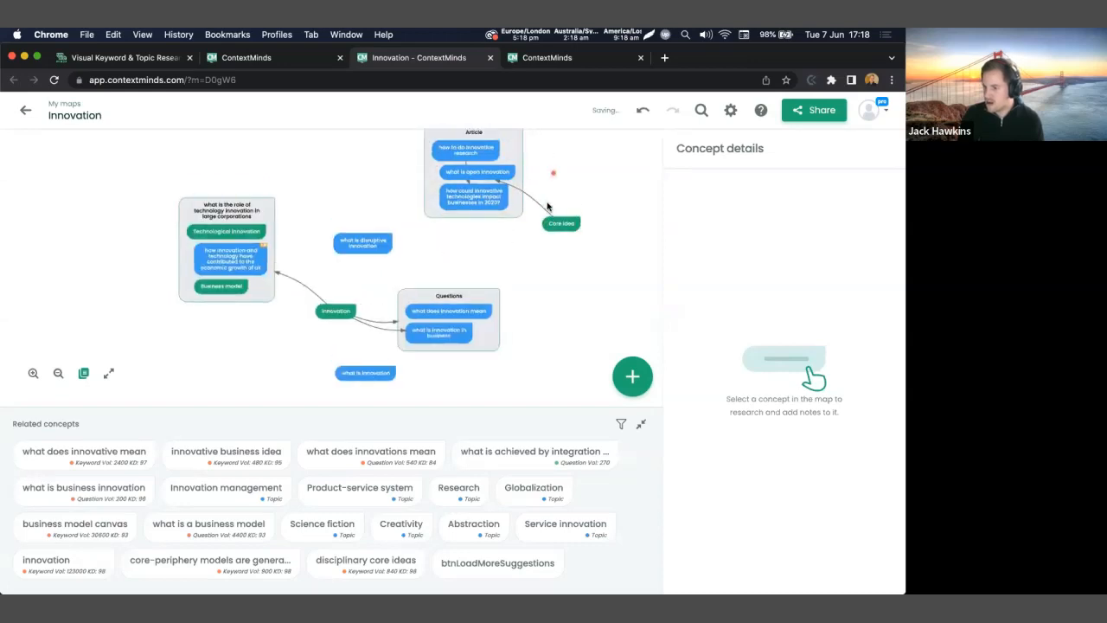
drag(463, 329, 483, 297)
drag(239, 248, 257, 167)
Link the "Article" group back to itself.
click(433, 249)
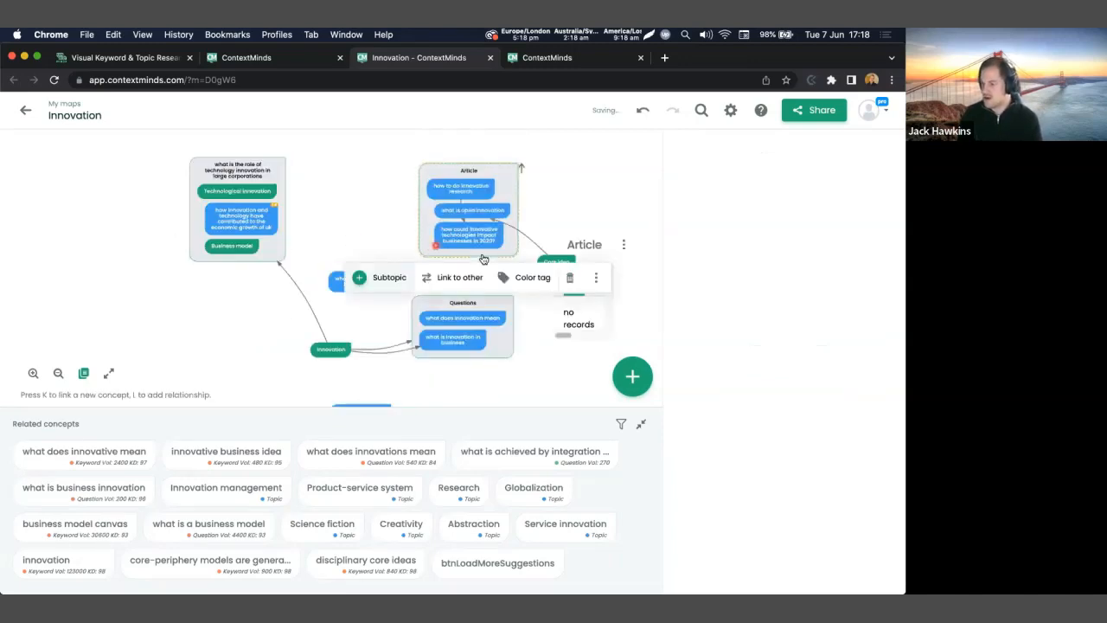
click(463, 275)
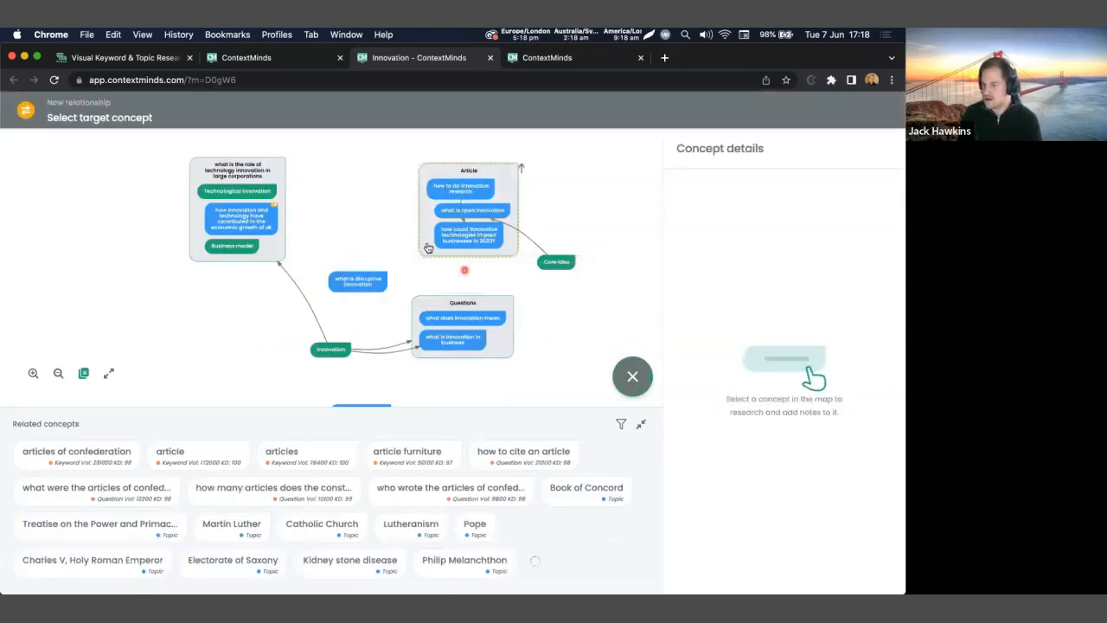
click(434, 307)
click(573, 308)
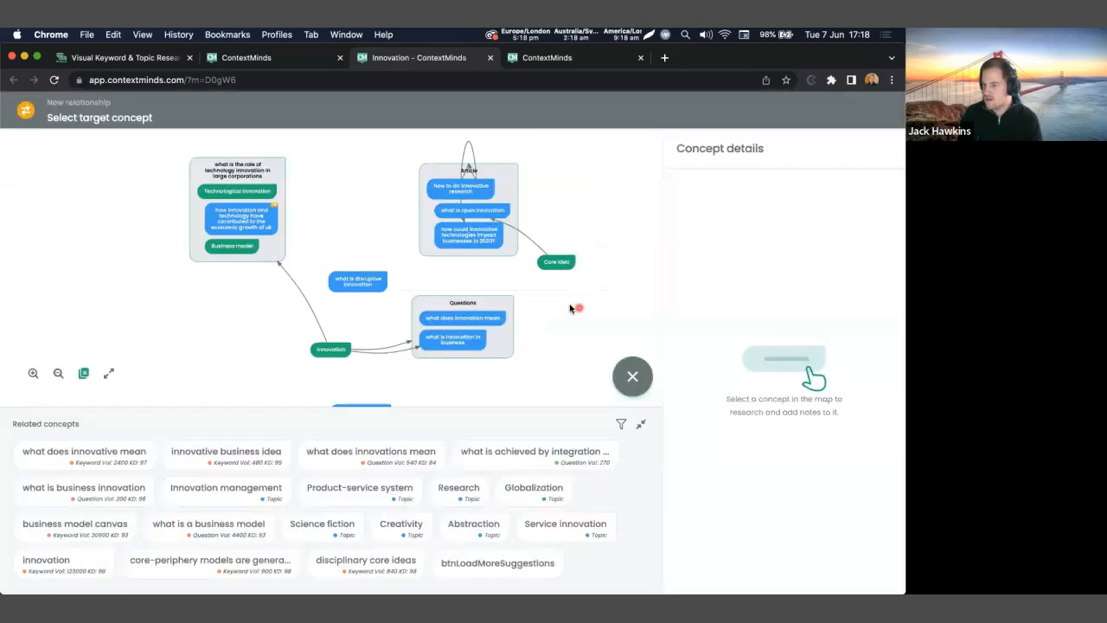
Check the additional actions available for the "Article" group, such as renaming, adding a note and downloading as text.
click(471, 152)
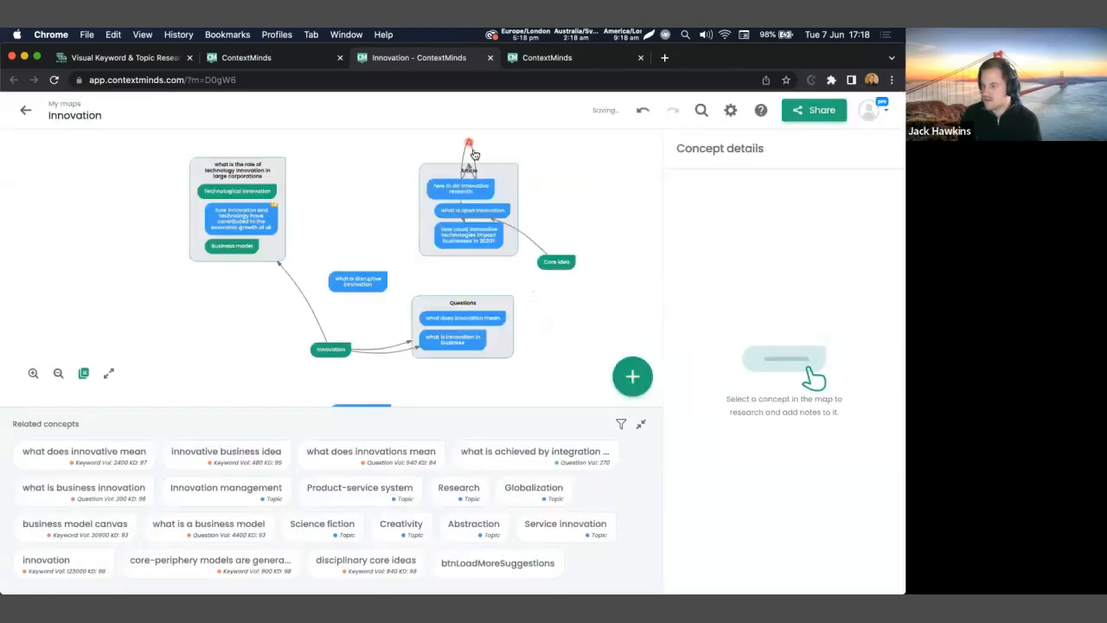
click(587, 172)
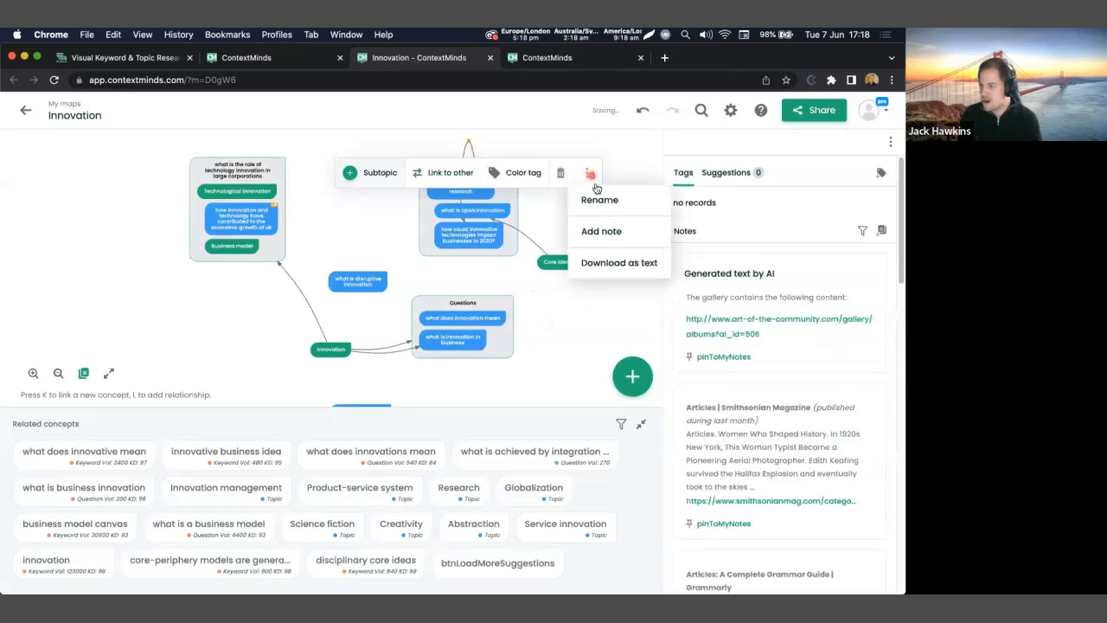
click(386, 206)
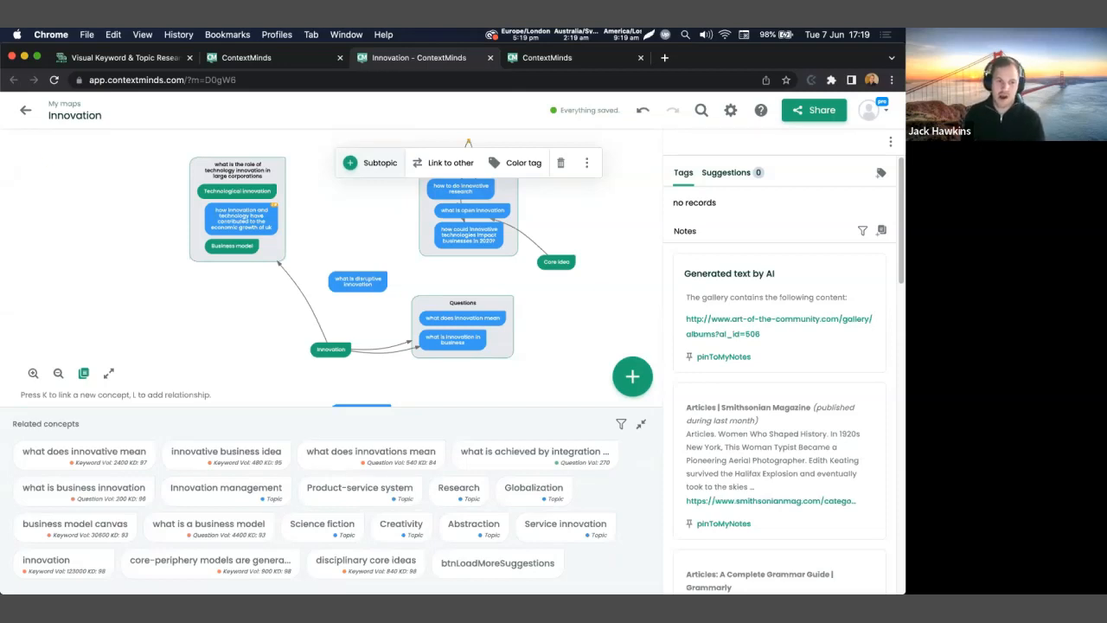
Review the map's sharing link and the copy, blind map, print and export actions in the map settings.
click(807, 110)
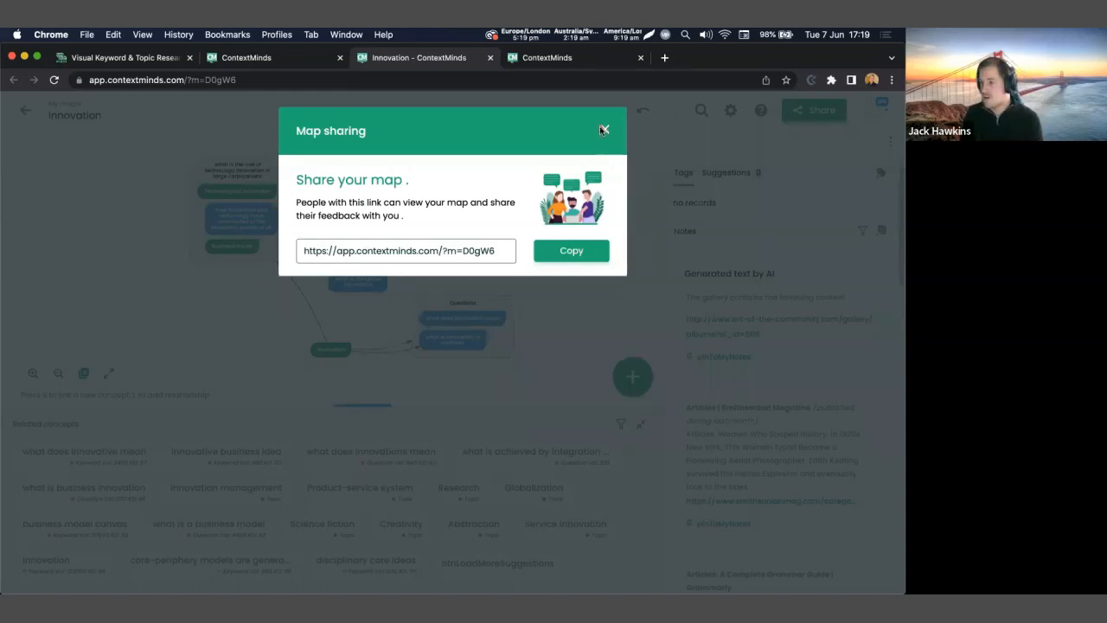
click(747, 114)
click(731, 112)
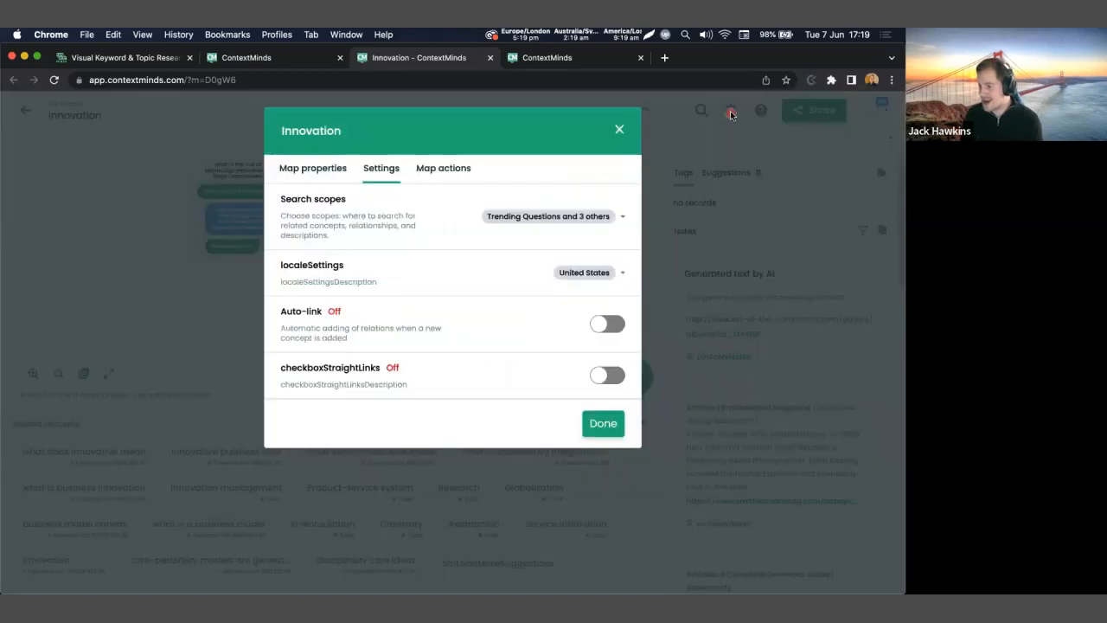
click(451, 170)
scroll(450, 223, down, 3)
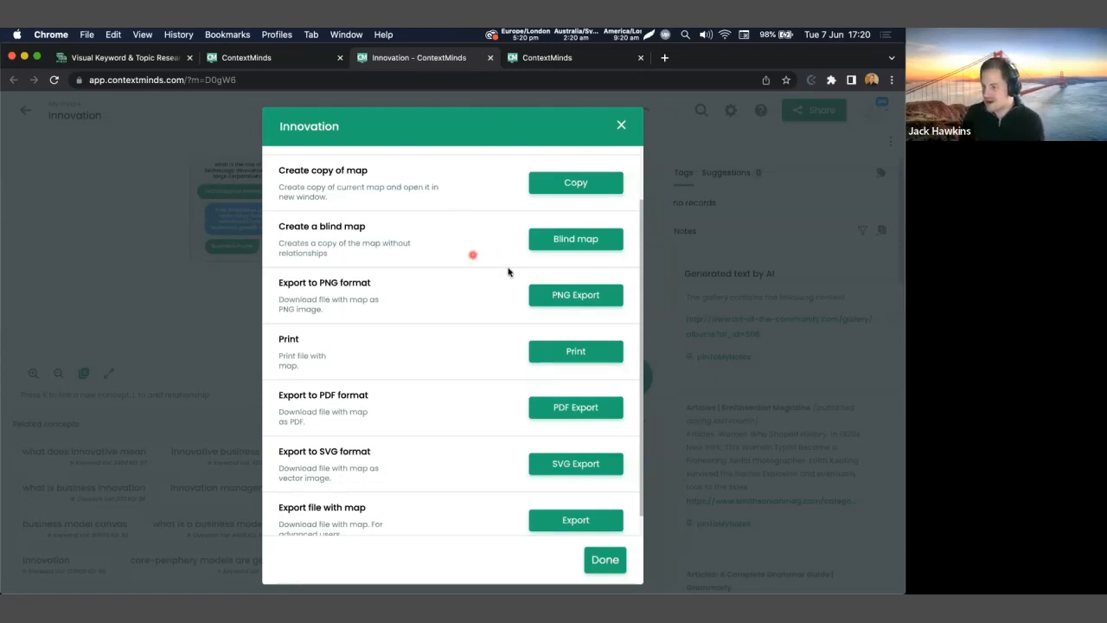
click(577, 351)
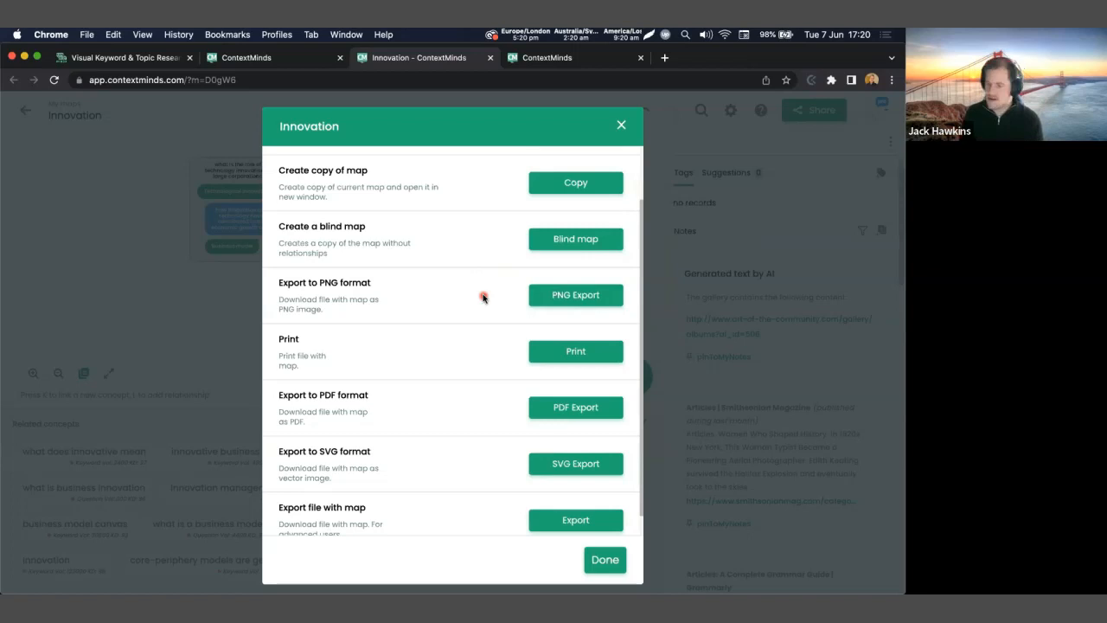
scroll(496, 306, down, 1)
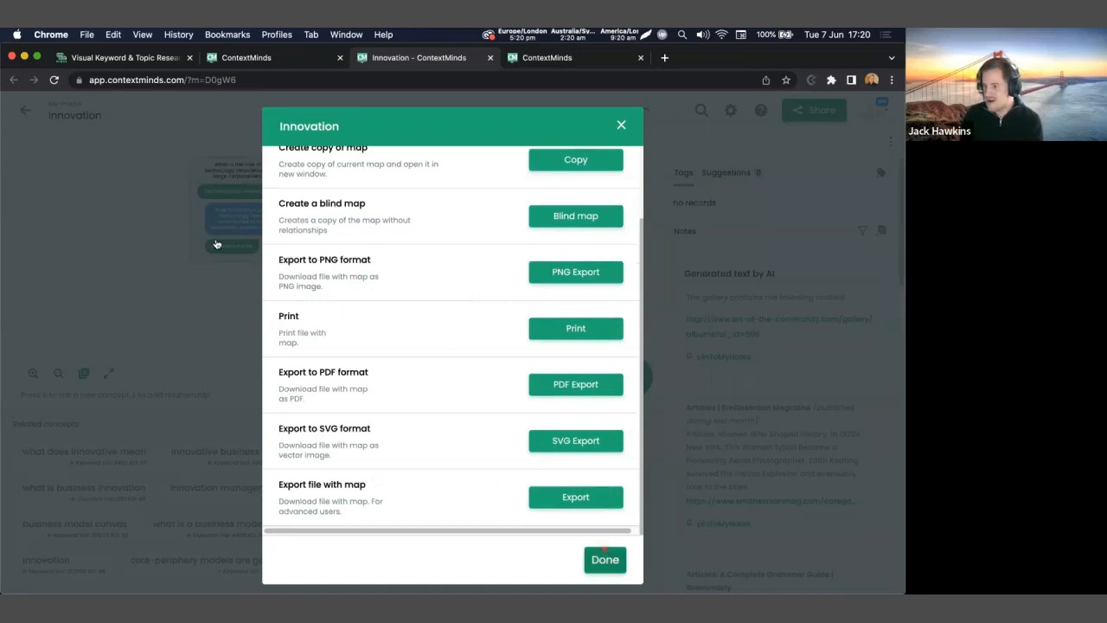
click(605, 559)
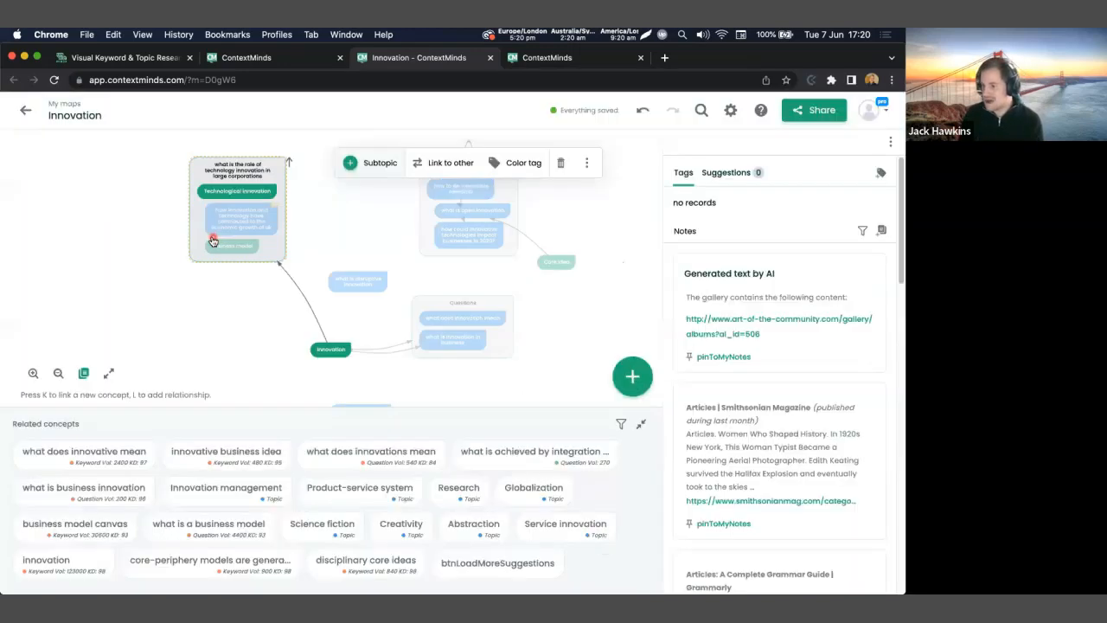
Return to the list of maps and search the public maps for "innovation".
triple_click(611, 110)
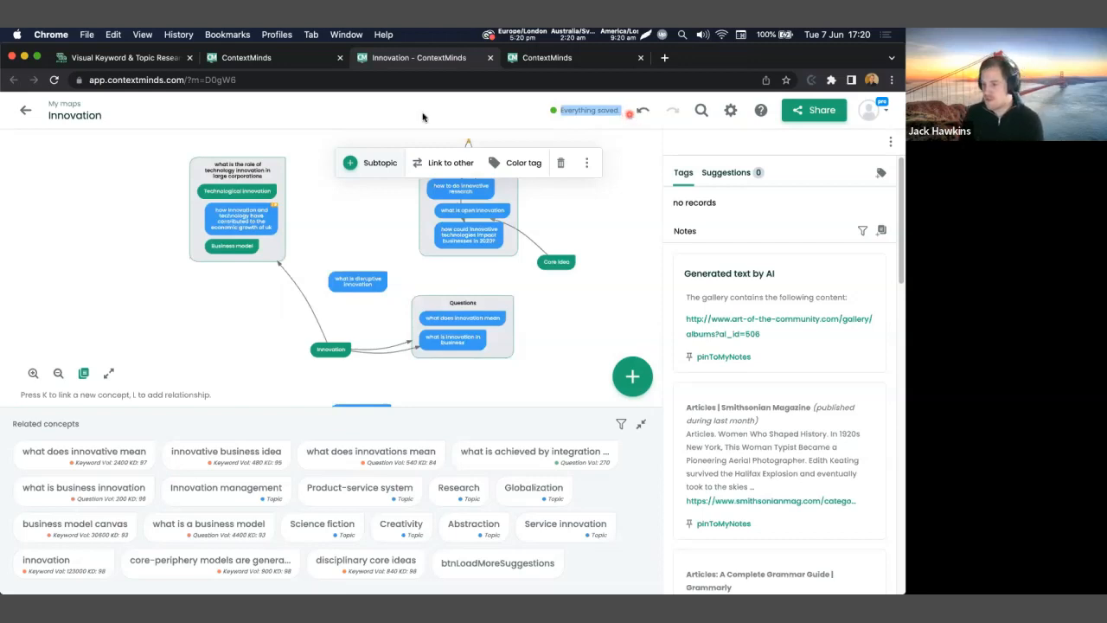
click(24, 115)
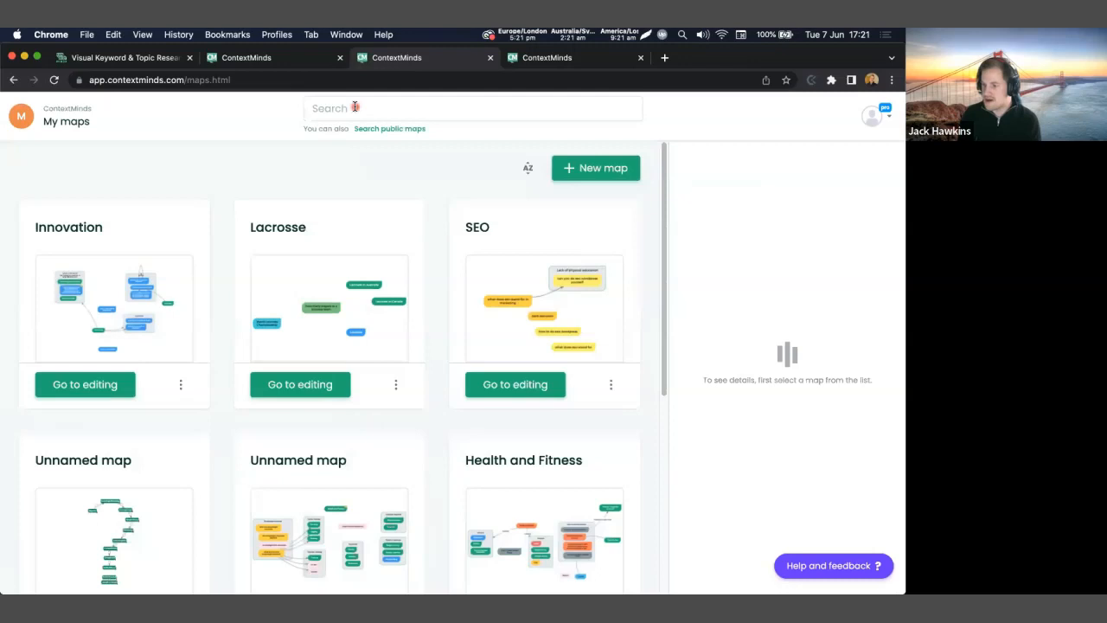
click(355, 106)
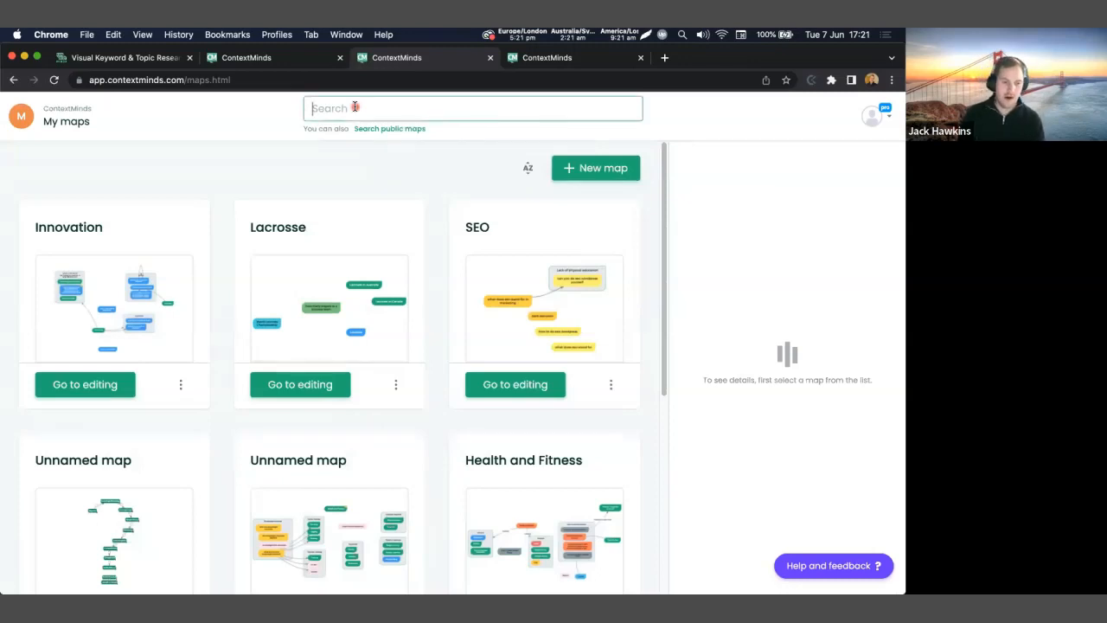
click(379, 129)
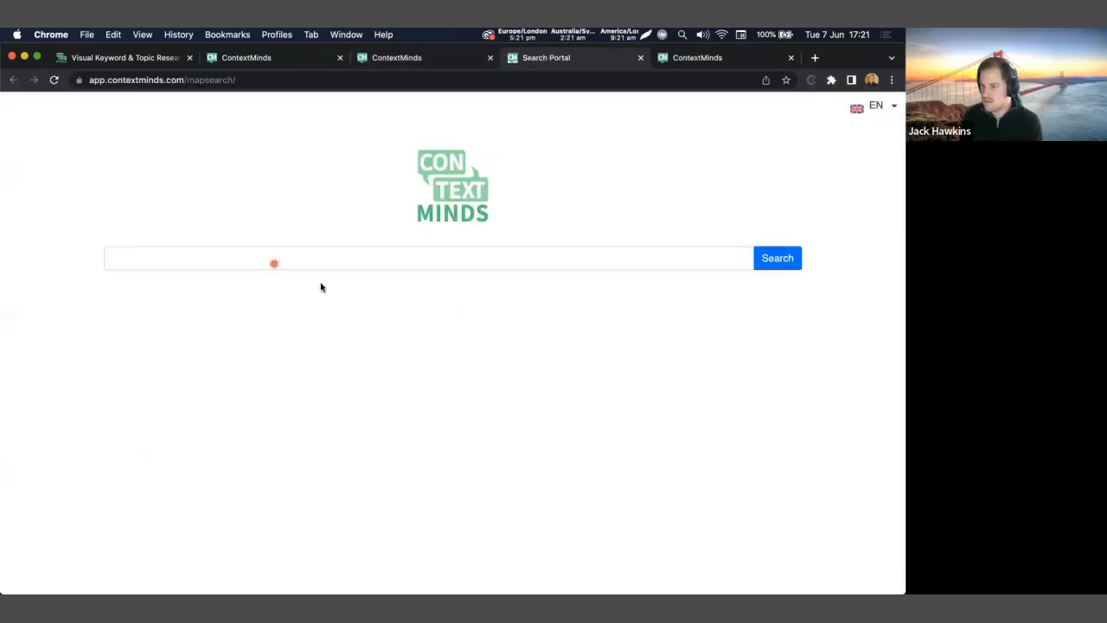
click(297, 263)
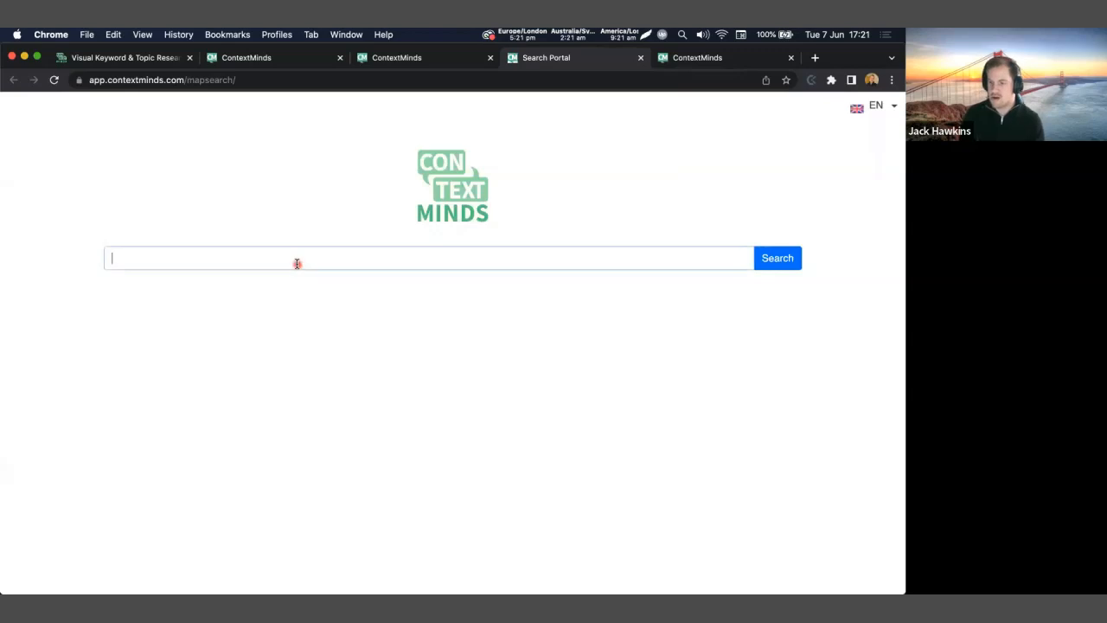
text(innovation)
key(Return)
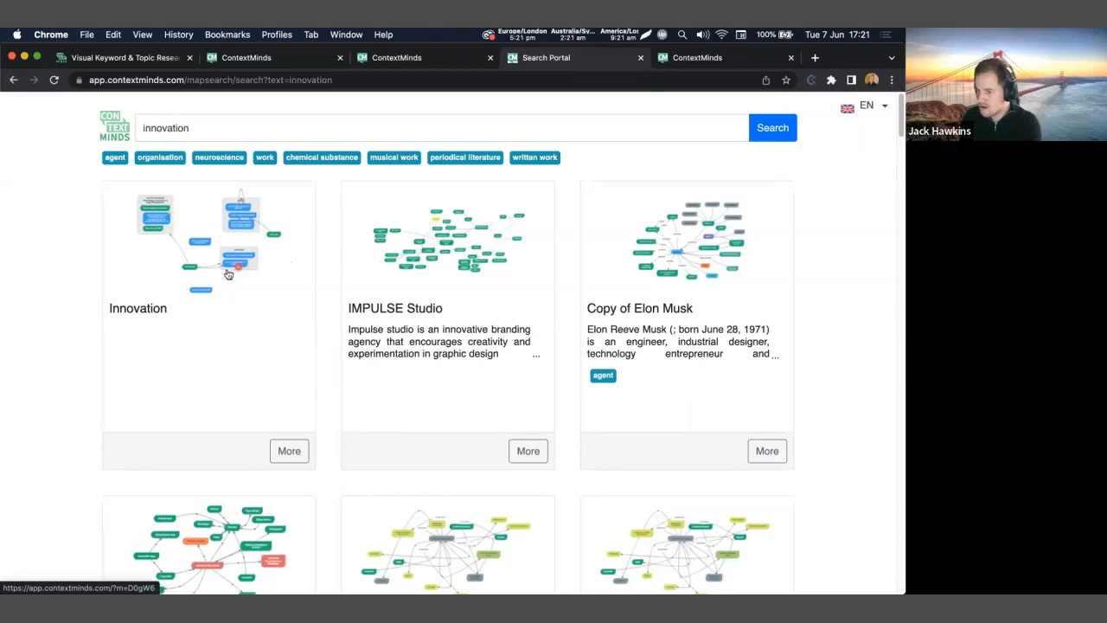
Browse the public map results and open the "IMPULSE Studio" map.
scroll(130, 280, down, 3)
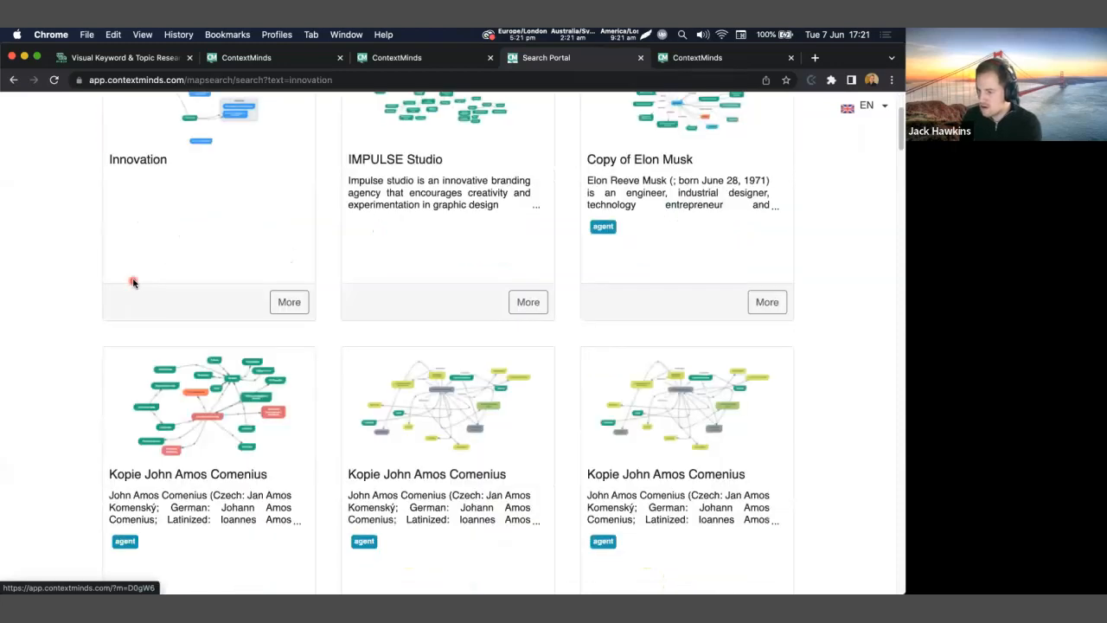
scroll(132, 281, up, 3)
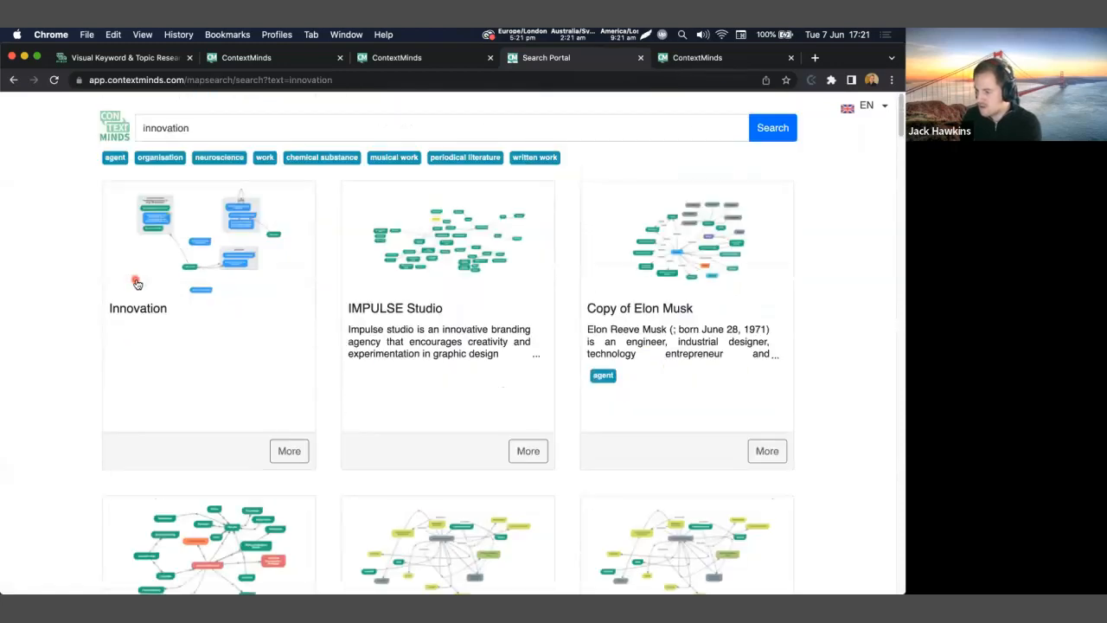
click(528, 450)
click(547, 347)
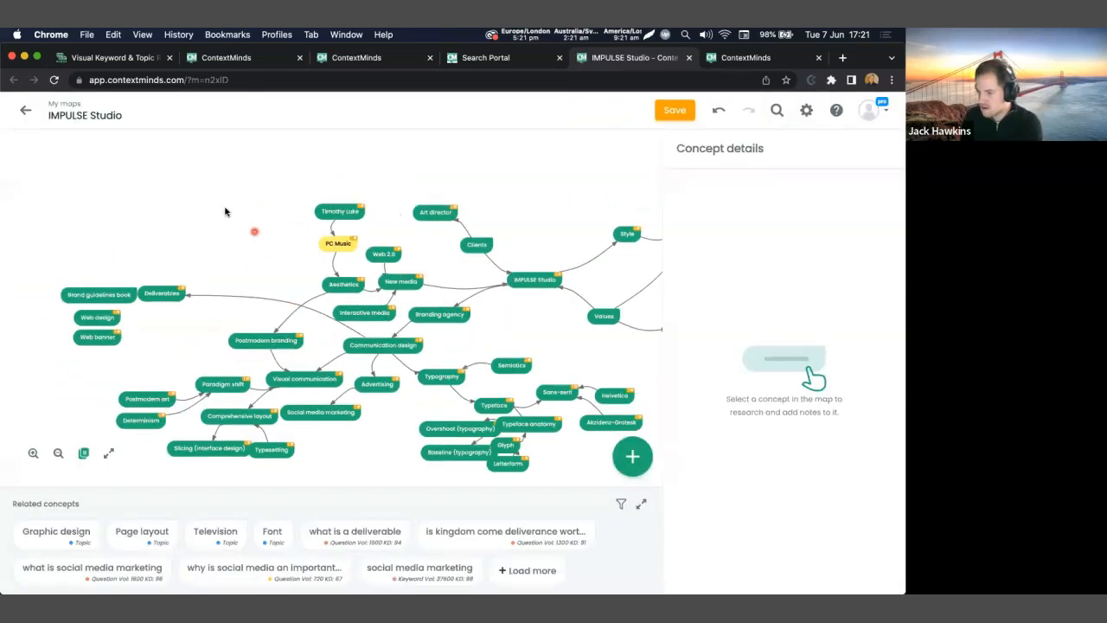
Examine the connections and notes of the "Deliverables" and "PC Music" concepts in the IMPULSE Studio map.
click(135, 269)
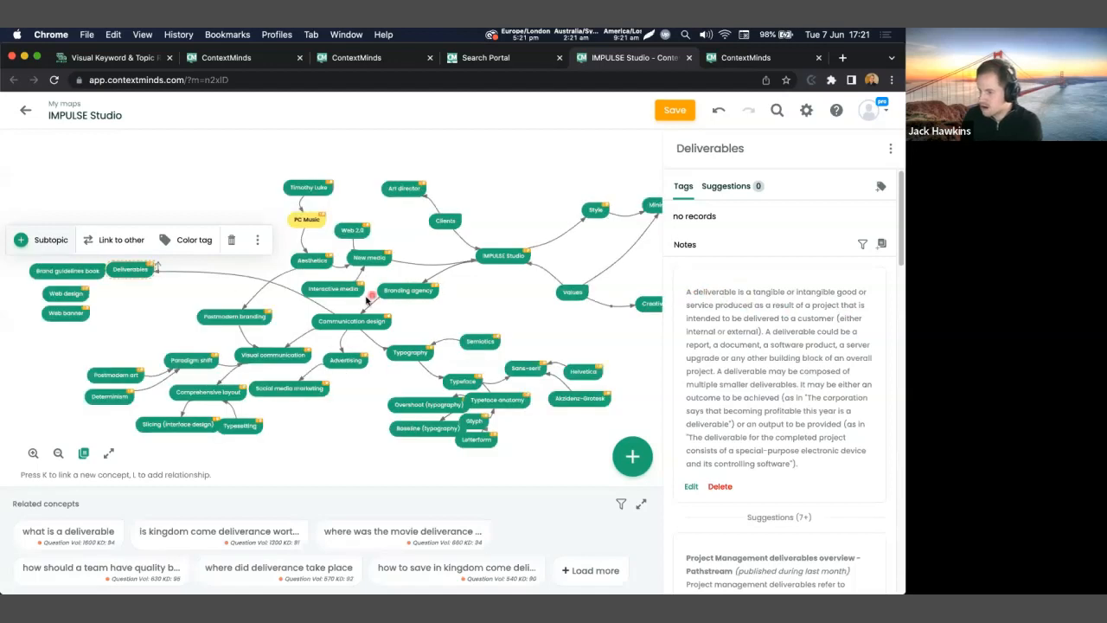
drag(443, 318, 435, 309)
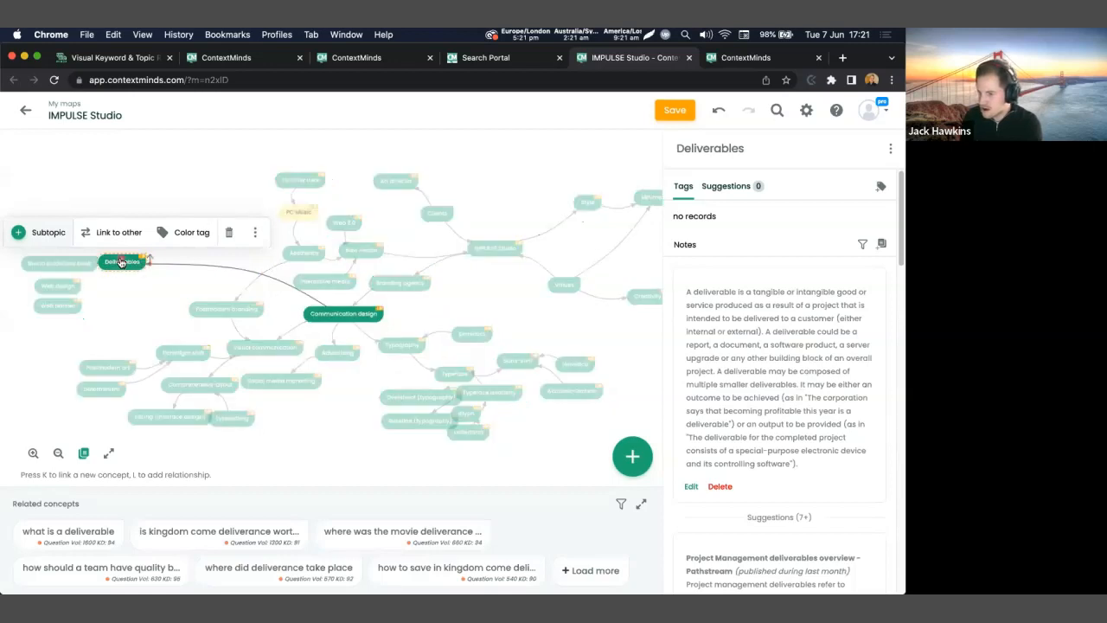
drag(131, 299, 190, 293)
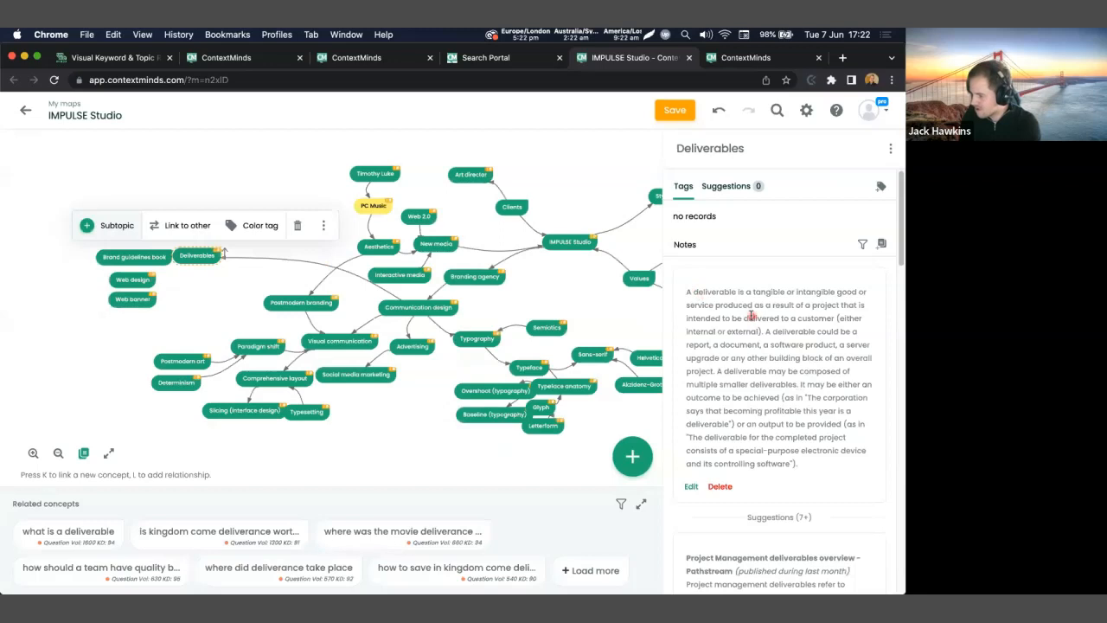
scroll(734, 307, down, 3)
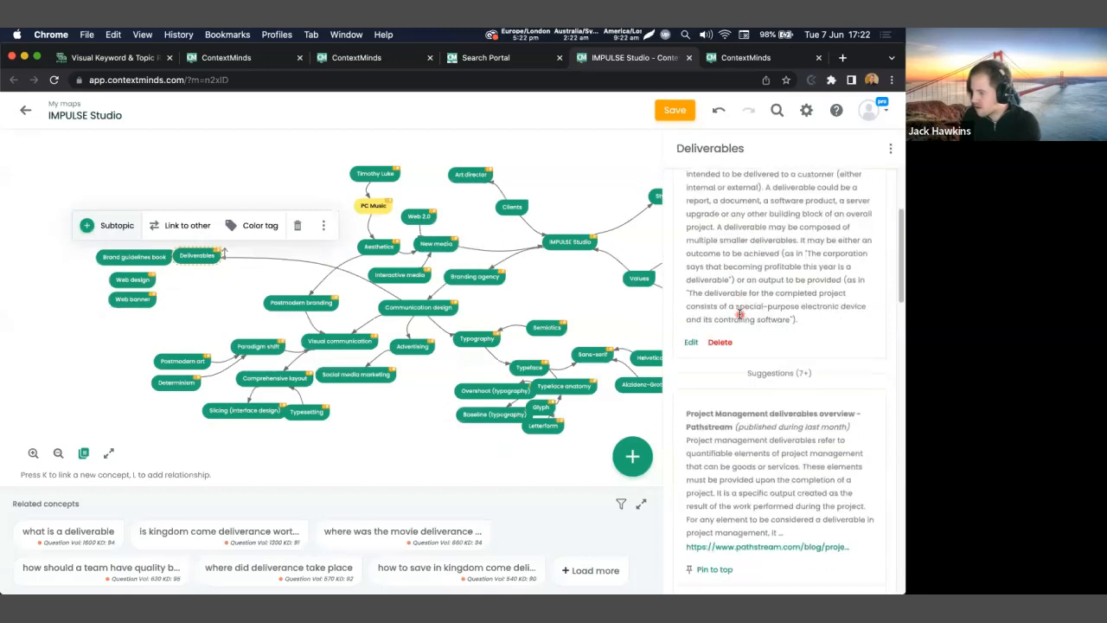
scroll(746, 307, up, 3)
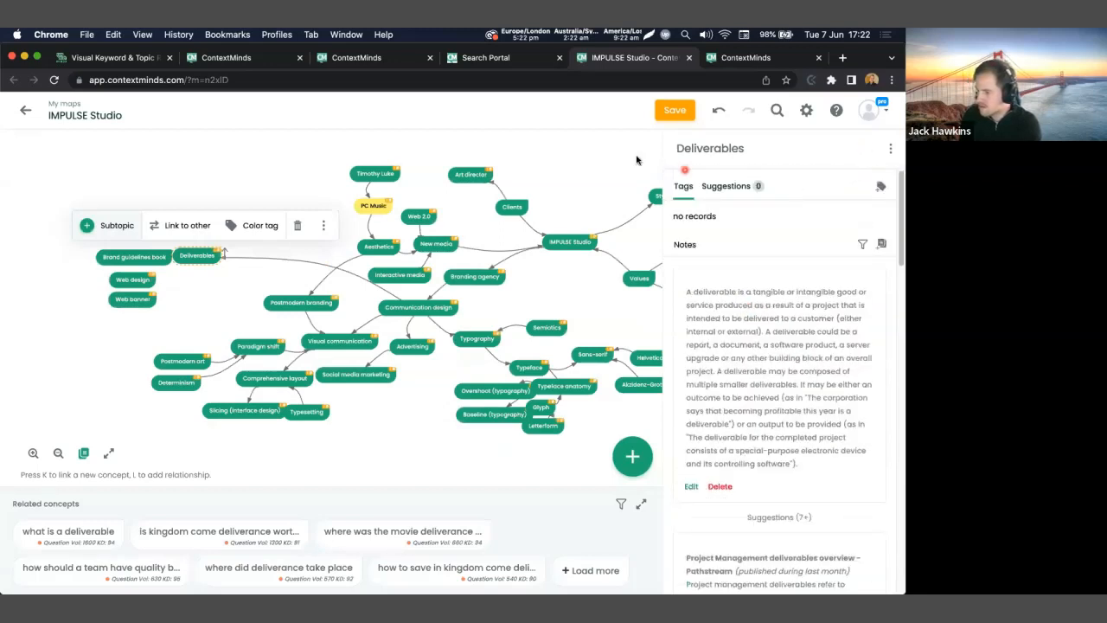
drag(554, 155, 539, 154)
click(294, 208)
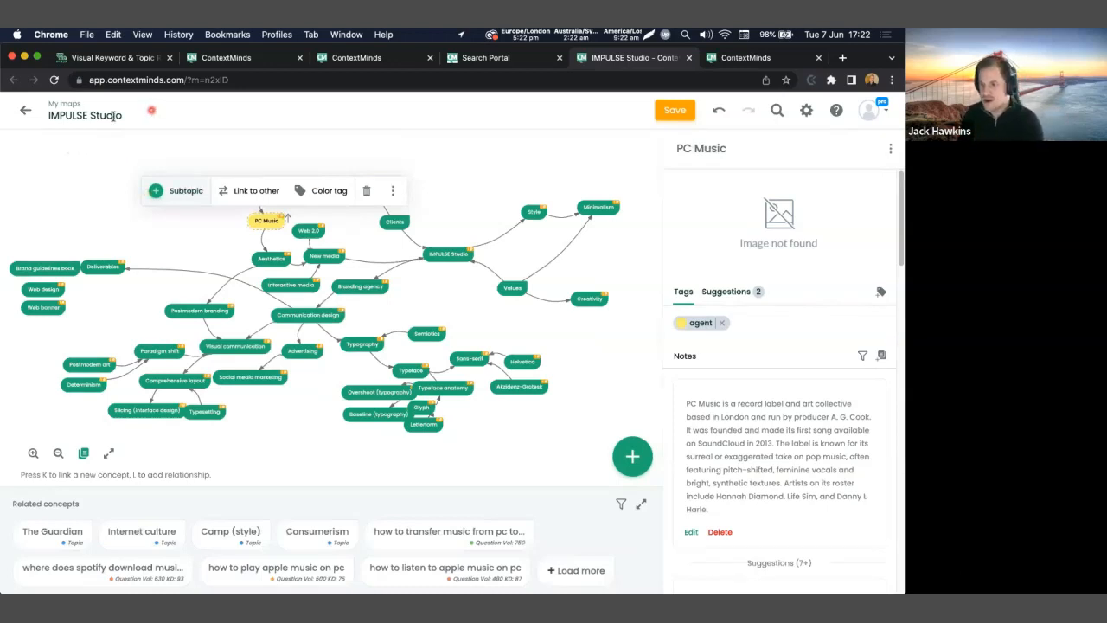
Leave the IMPULSE Studio map without saving and return to the list of maps.
click(25, 113)
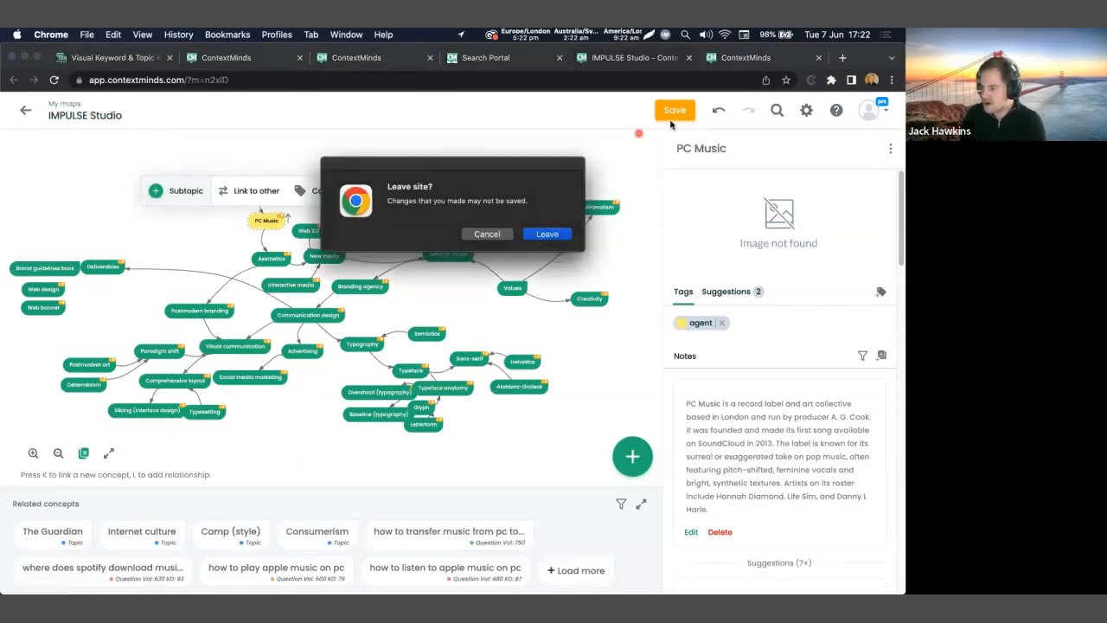
click(548, 235)
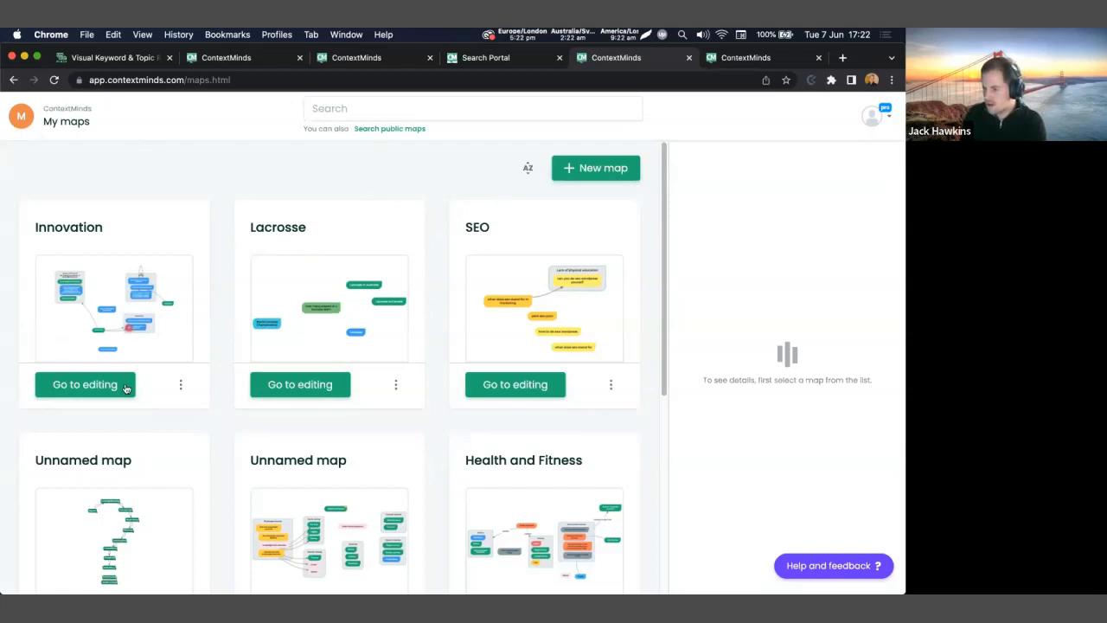
Toggle the private map option in the Innovation map's settings and confirm the dialog.
click(180, 384)
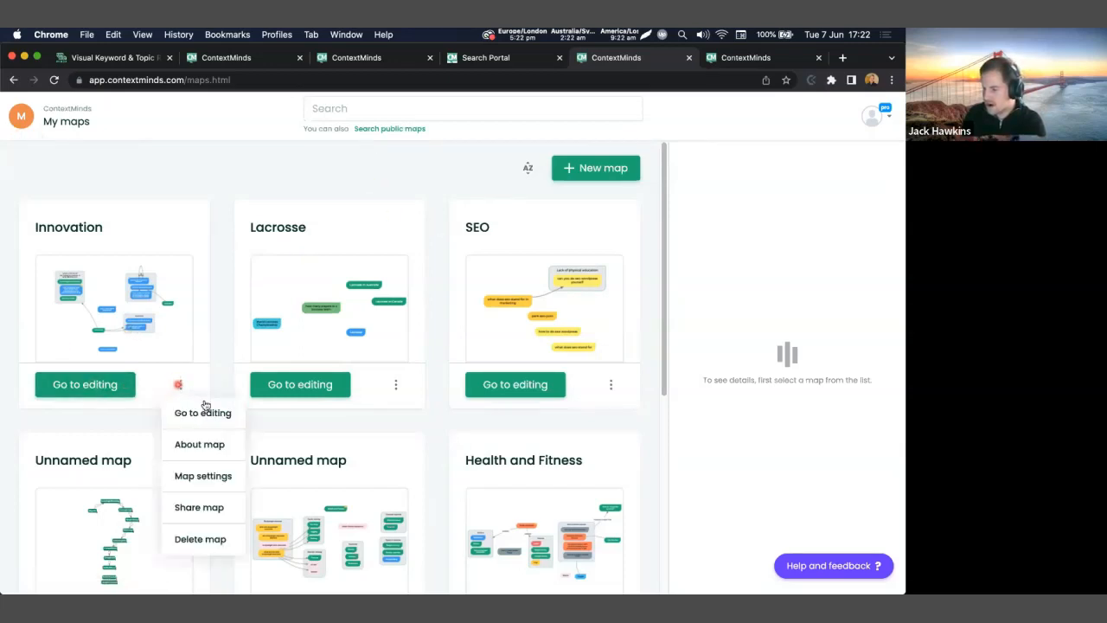
click(212, 475)
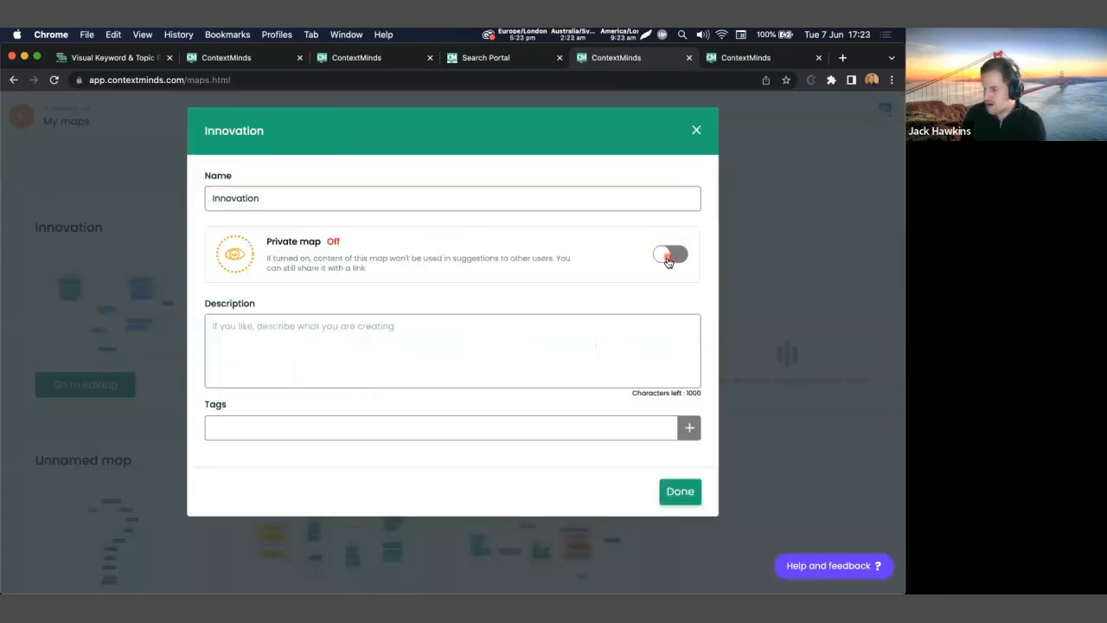
click(677, 259)
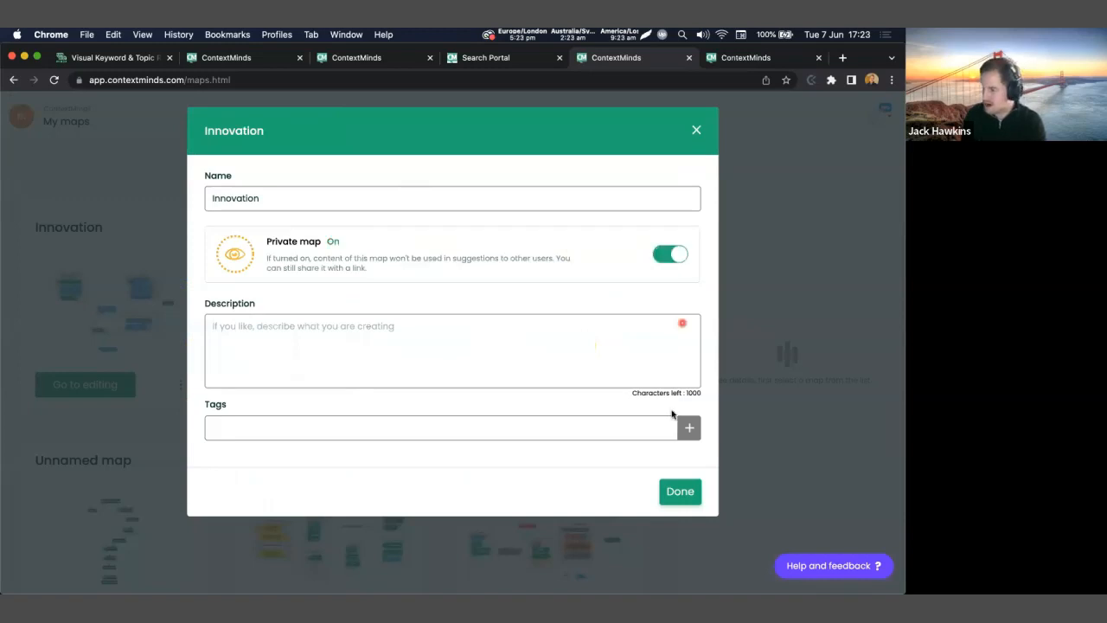
click(673, 260)
click(675, 493)
Sort the list of maps alphabetically and switch the order back to last edit.
scroll(325, 283, down, 3)
scroll(324, 283, up, 3)
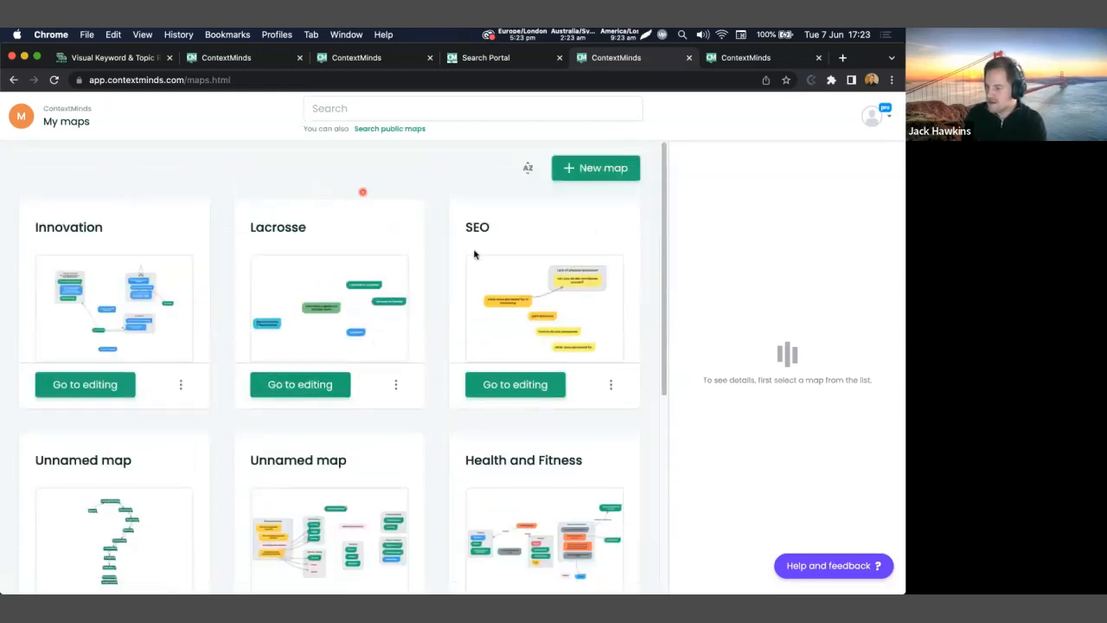
click(530, 168)
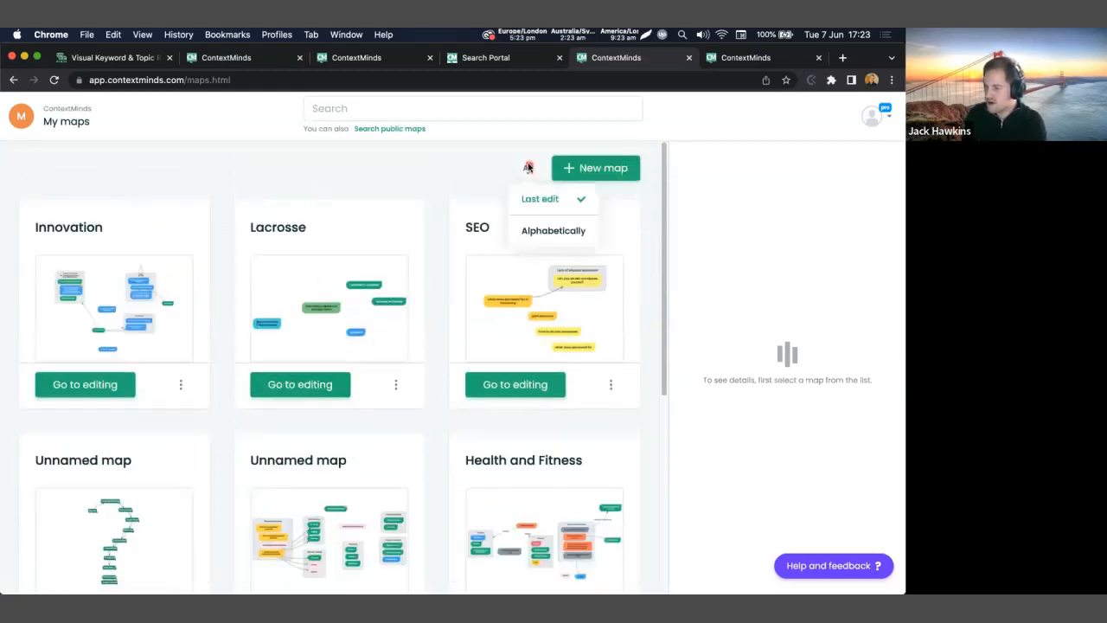
click(560, 230)
click(528, 169)
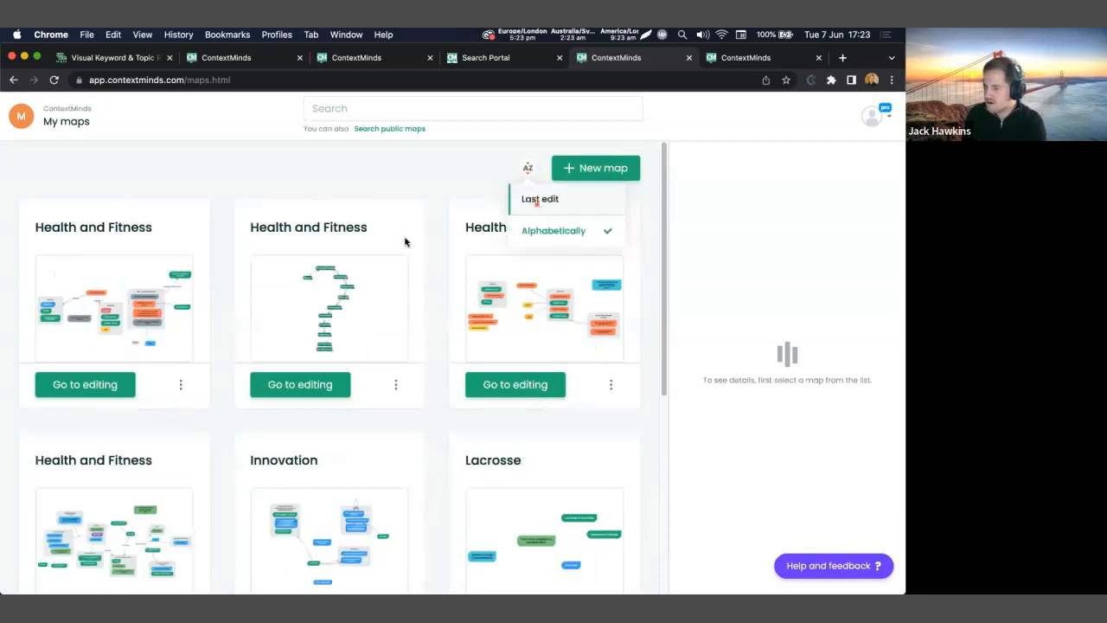
click(535, 200)
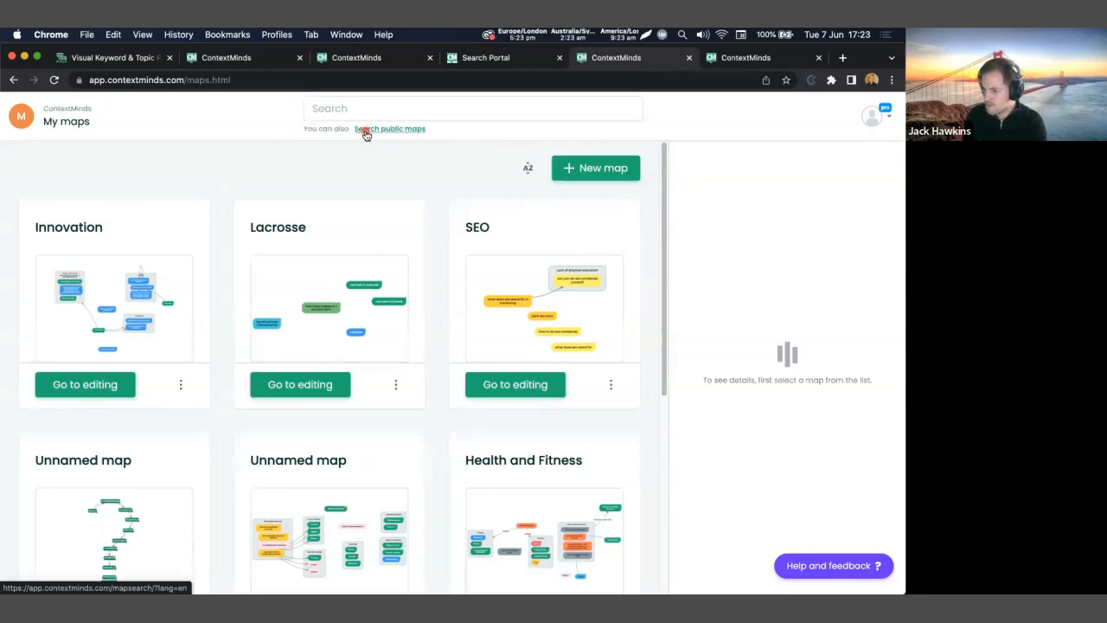
Open the Innovation map for editing and enlarge the related concepts area to look through the suggestions.
click(313, 385)
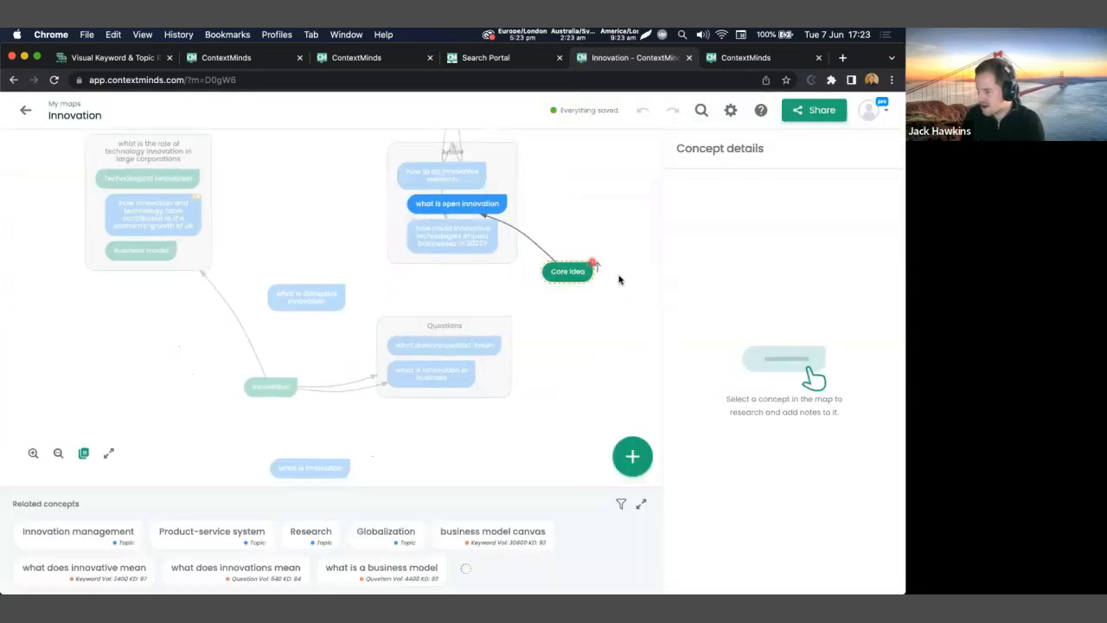
click(643, 507)
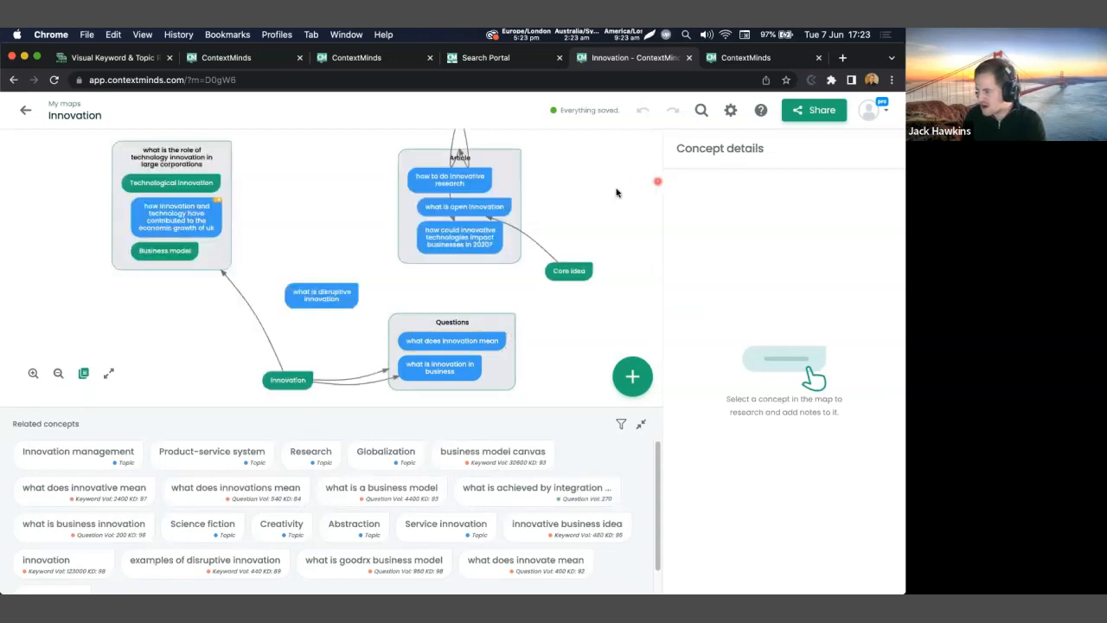
drag(615, 186, 553, 204)
scroll(601, 246, down, 2)
scroll(615, 208, down, 1)
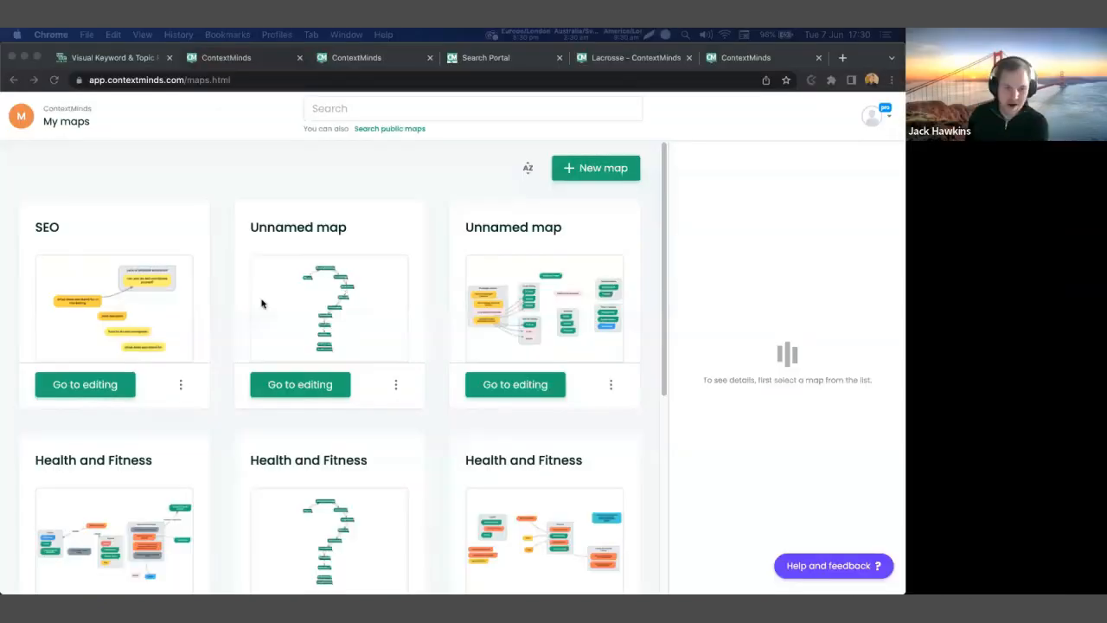
Create a new private map named "Bicycles" from the list of maps.
click(414, 159)
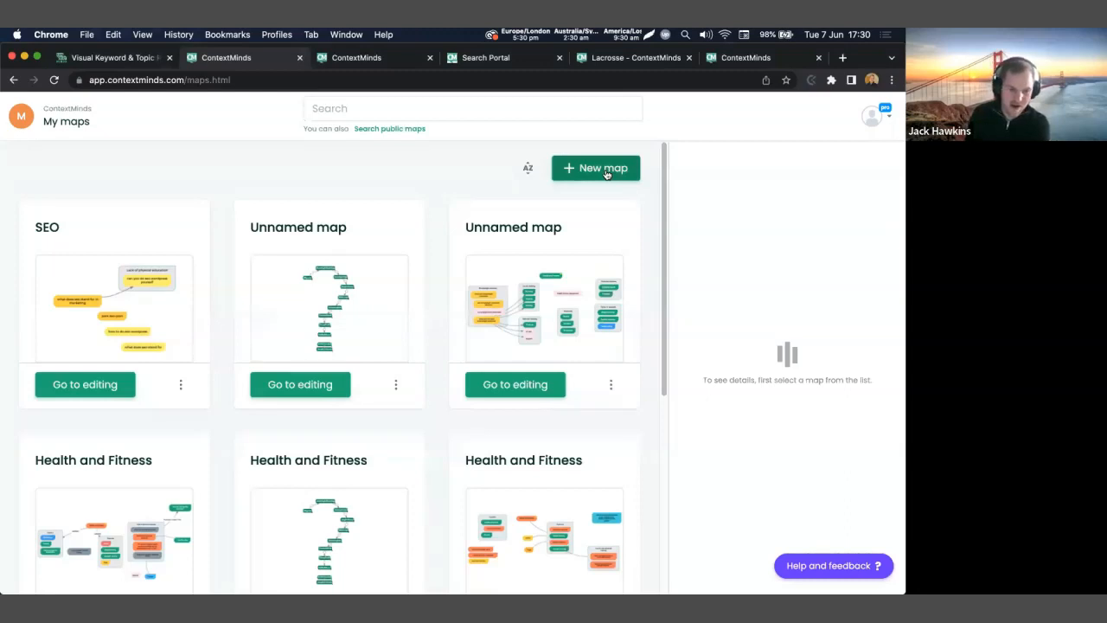
click(599, 173)
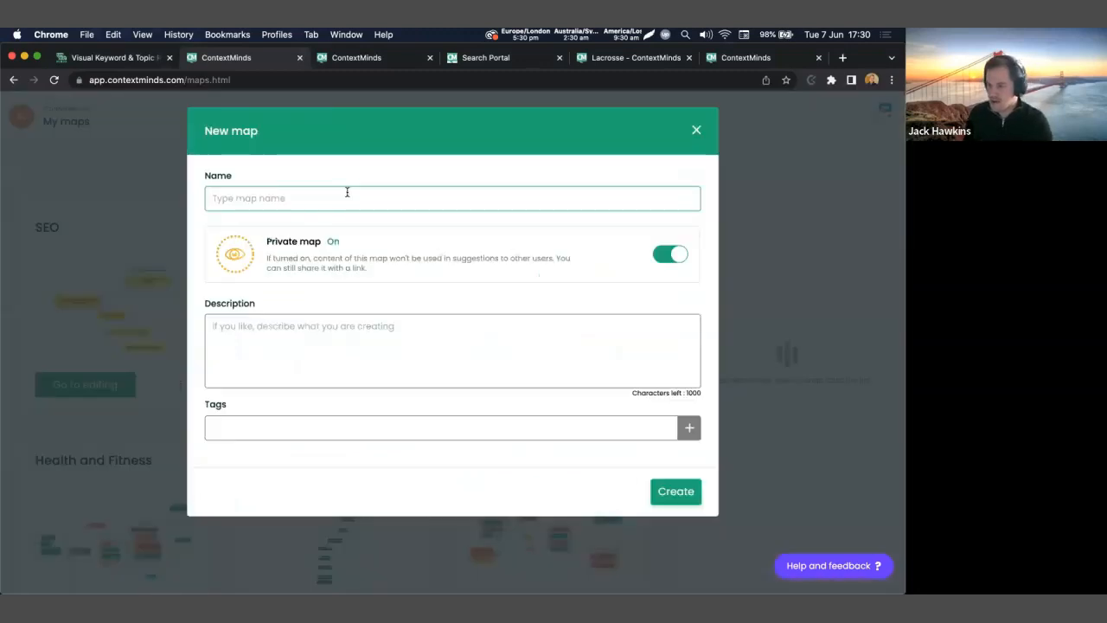
text(Bio)
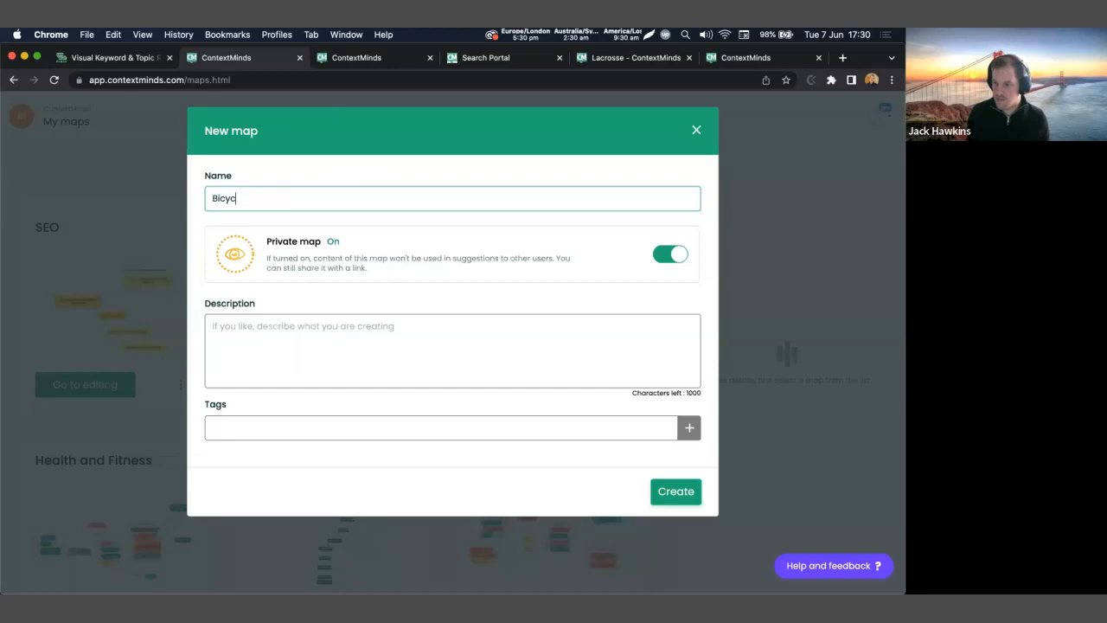
click(675, 491)
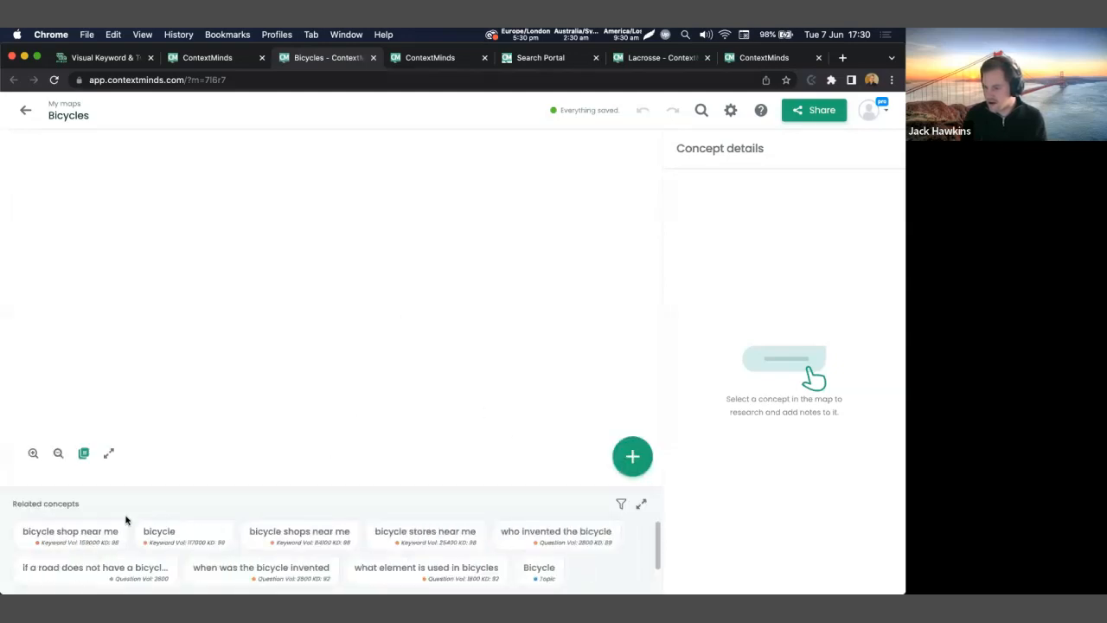
Add the related keyword "bicycle" to the map and check its search volume and ranking difficulty.
drag(183, 532, 372, 263)
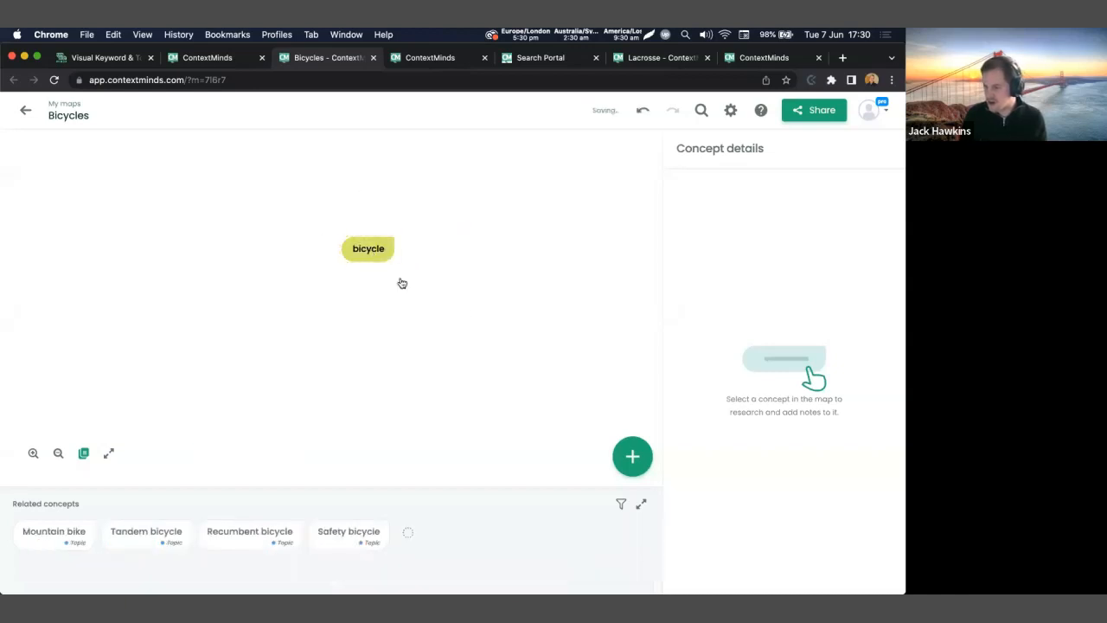
double_click(776, 317)
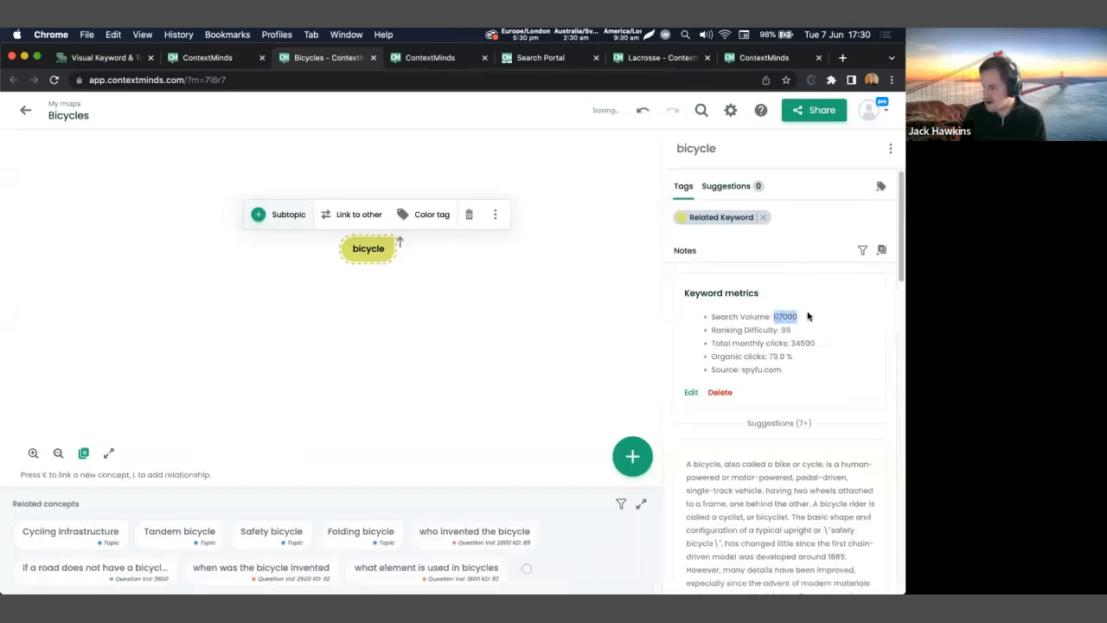
double_click(785, 330)
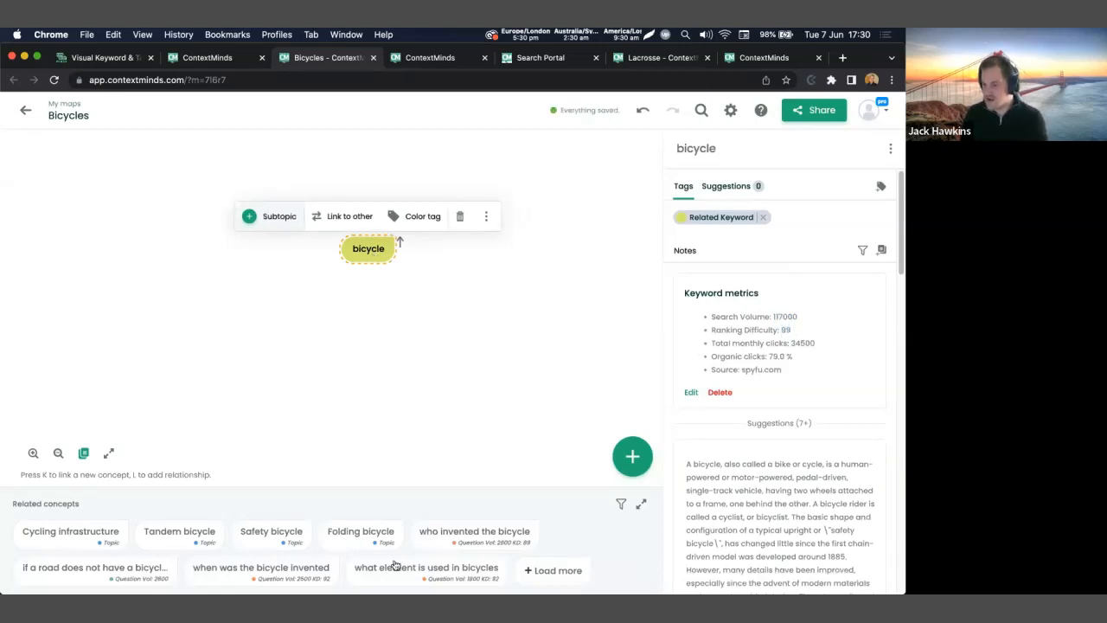
Place "when was the bicycle invented" and "Cycling infrastructure" on either side of "bicycle" and check the question's keyword metrics.
drag(275, 574, 141, 277)
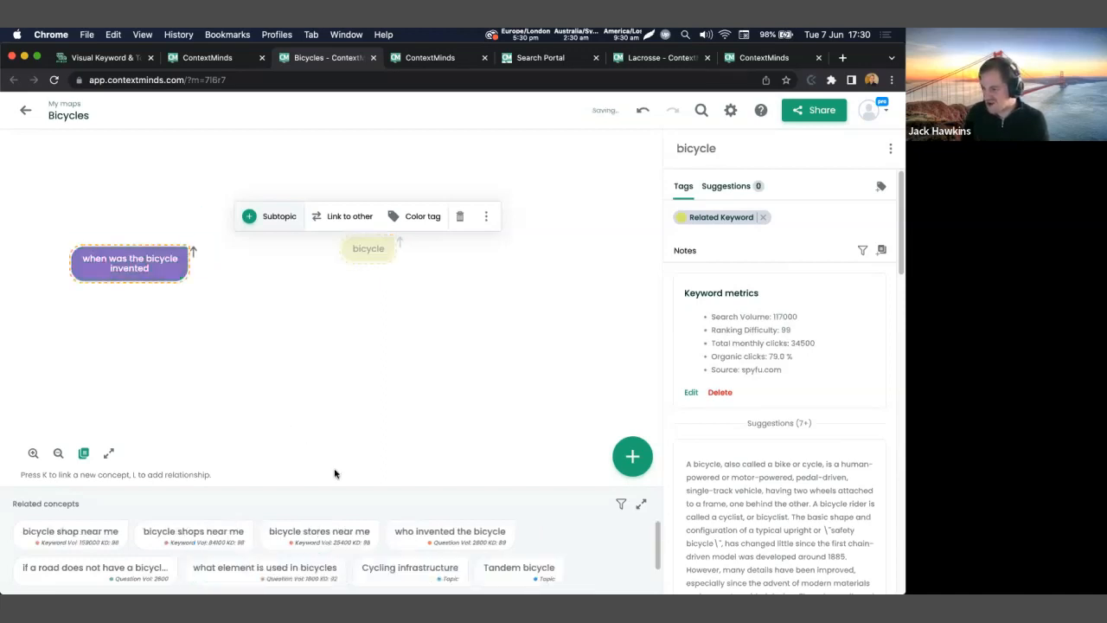
drag(410, 567, 528, 288)
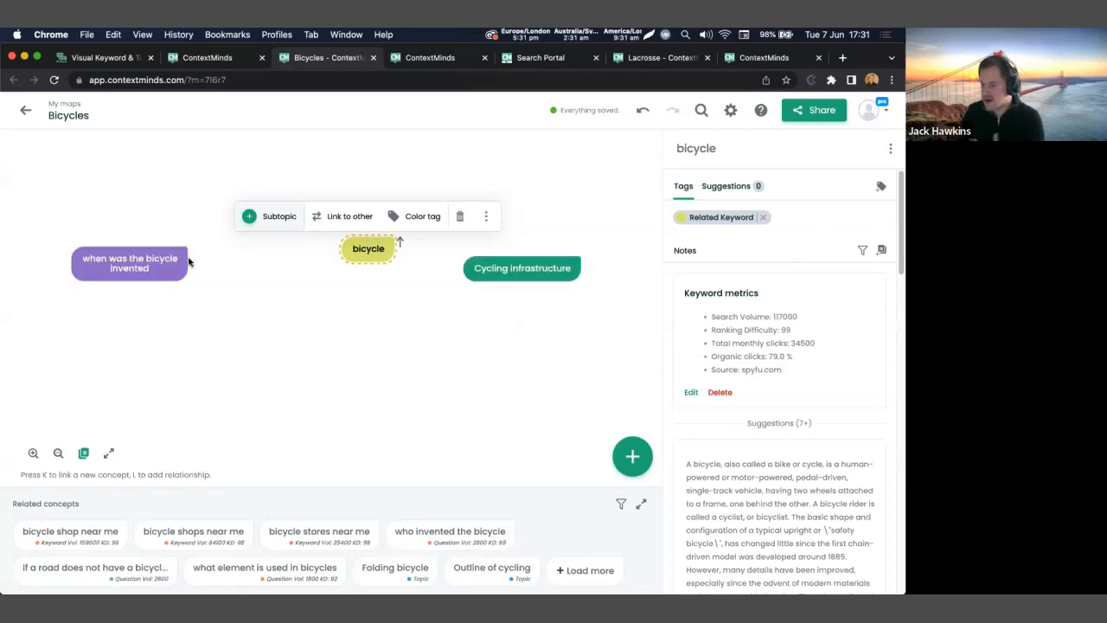
click(156, 266)
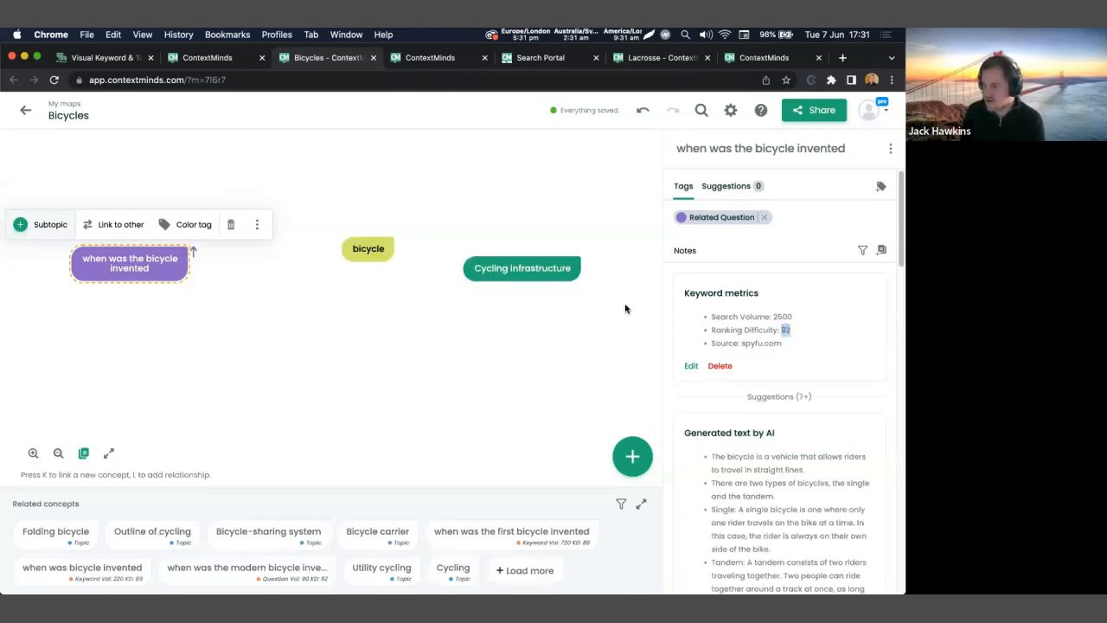
click(165, 268)
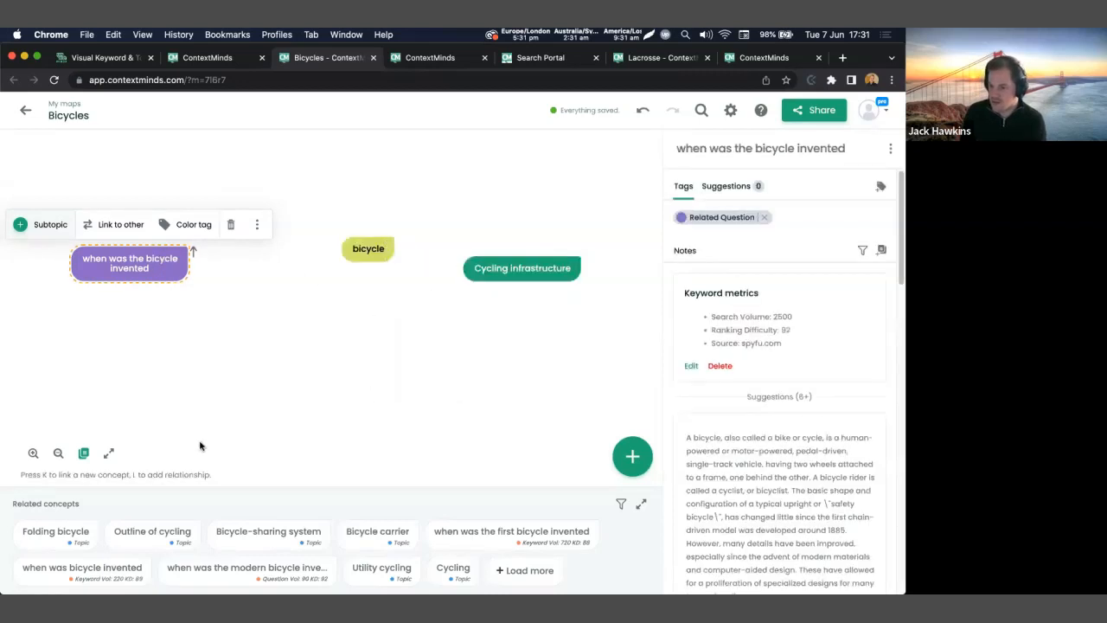
Add a concept "history of the bicycle" and group "when was the bicycle invented" under it.
click(633, 457)
text(history of the bicycle)
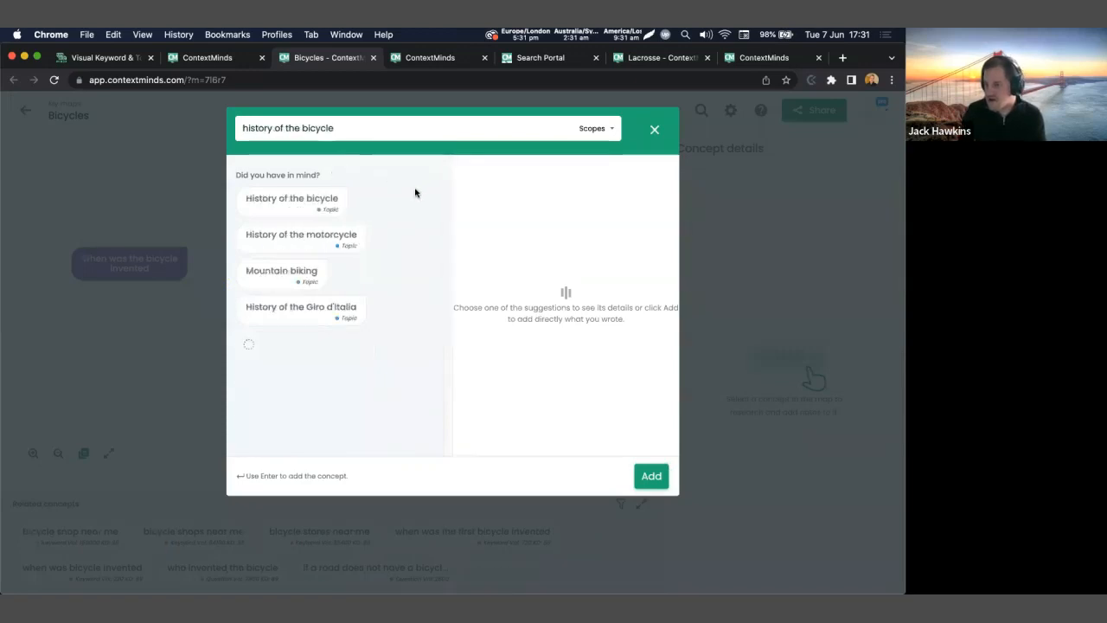
click(664, 481)
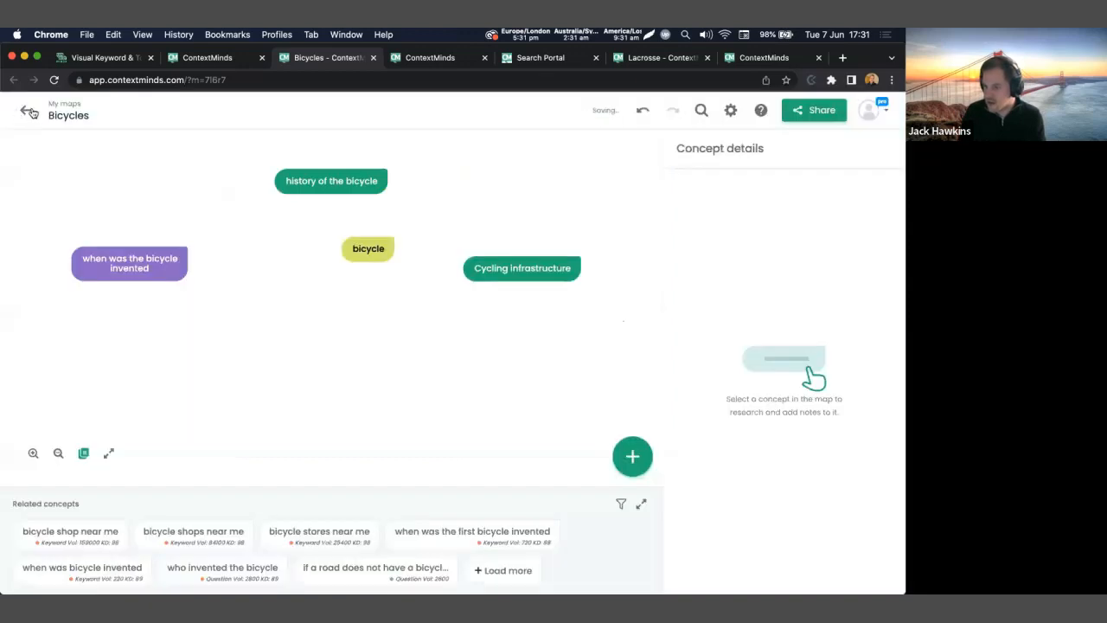
drag(383, 193, 177, 253)
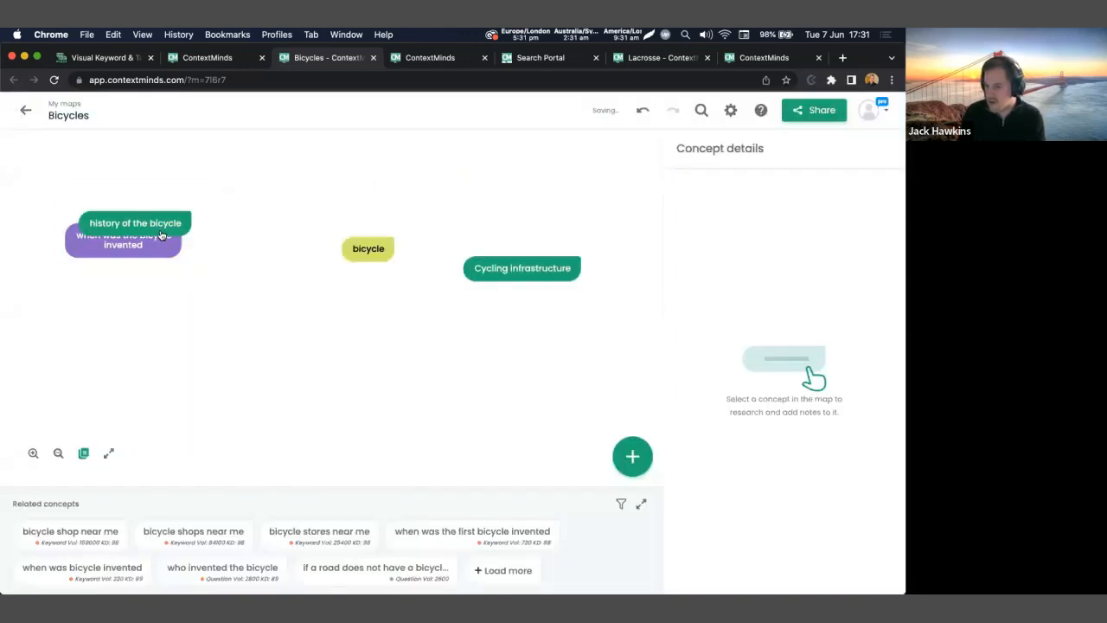
Add the questions "what was the inspiration for the bicycle bicycle history" and "who invented bicycle" to the "history of the bicycle" group.
click(156, 206)
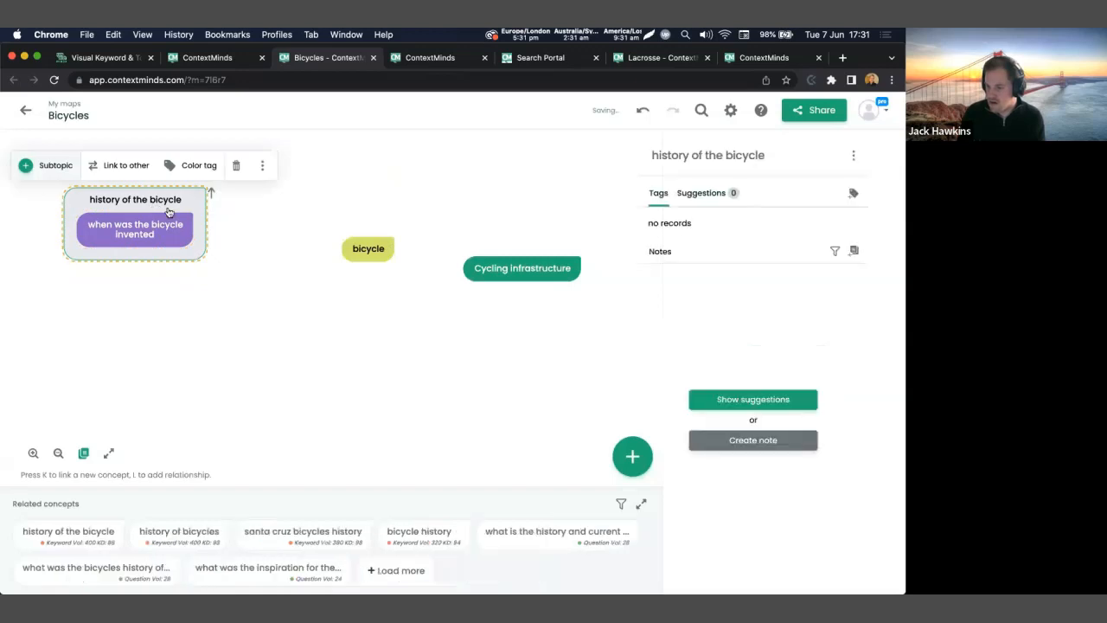
drag(268, 571, 138, 268)
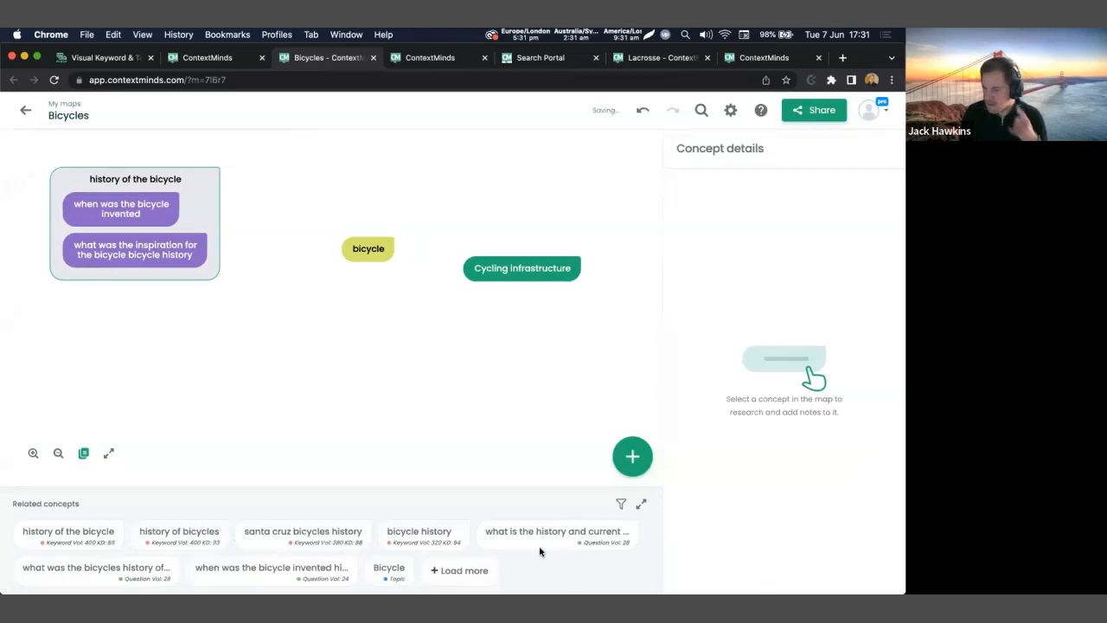
click(632, 456)
text(who invented h)
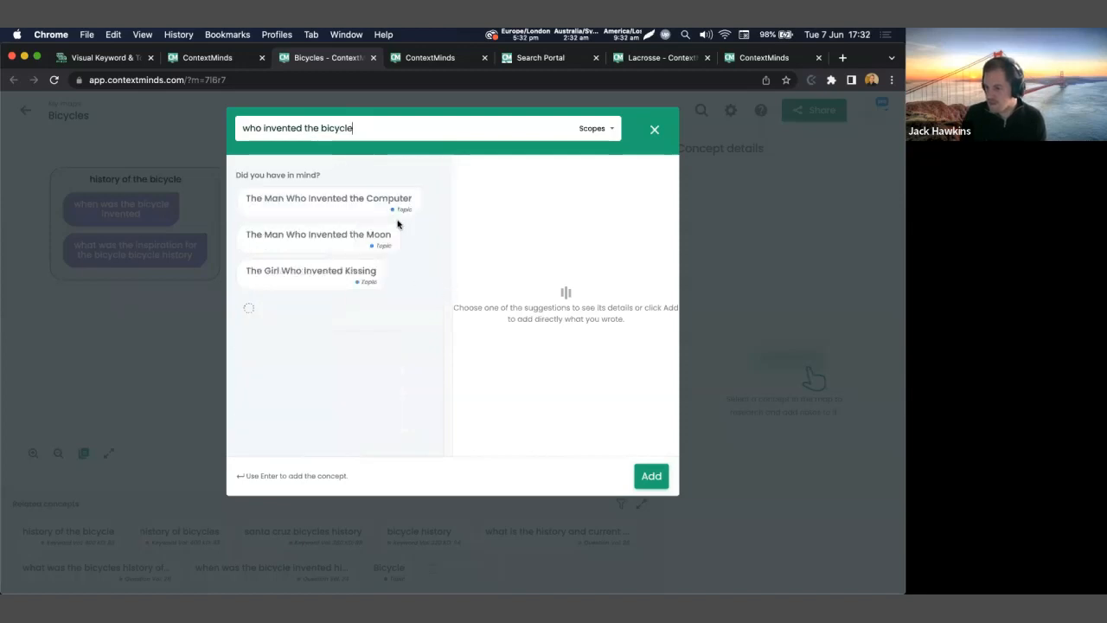
click(357, 312)
click(651, 476)
drag(348, 228, 129, 272)
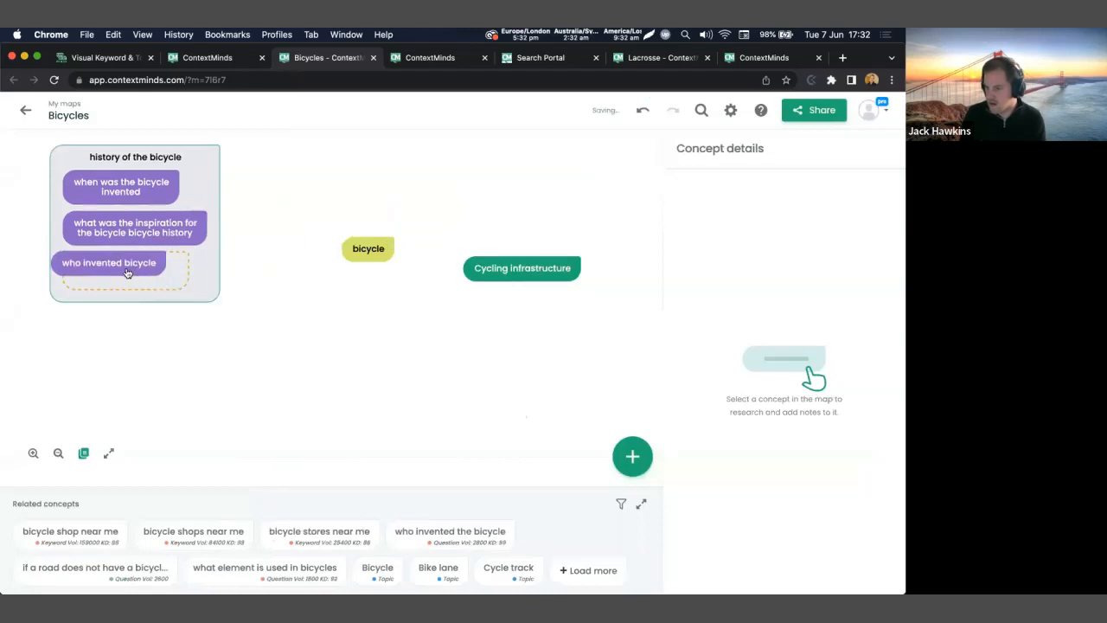
click(192, 156)
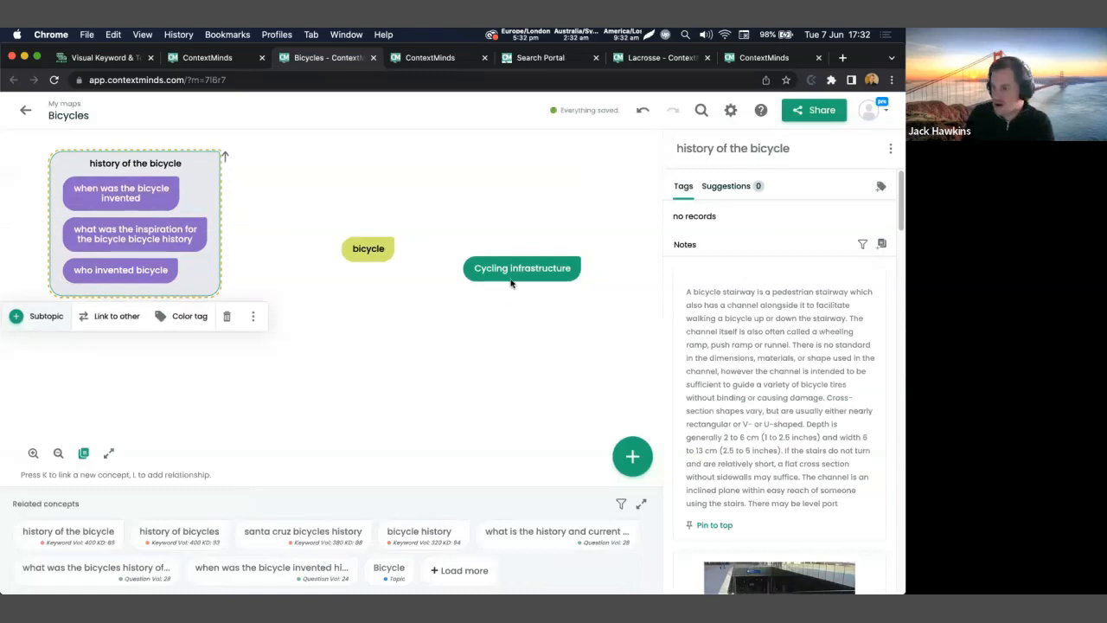
Copy the sharing link of the Bicycles map and close the sharing dialog.
click(800, 111)
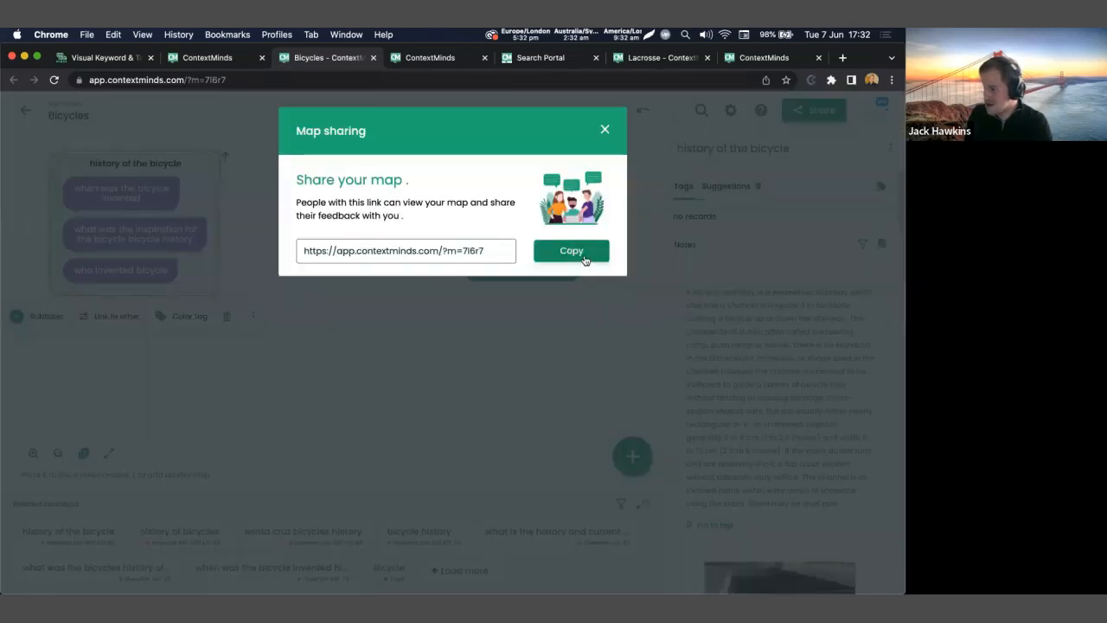
click(584, 254)
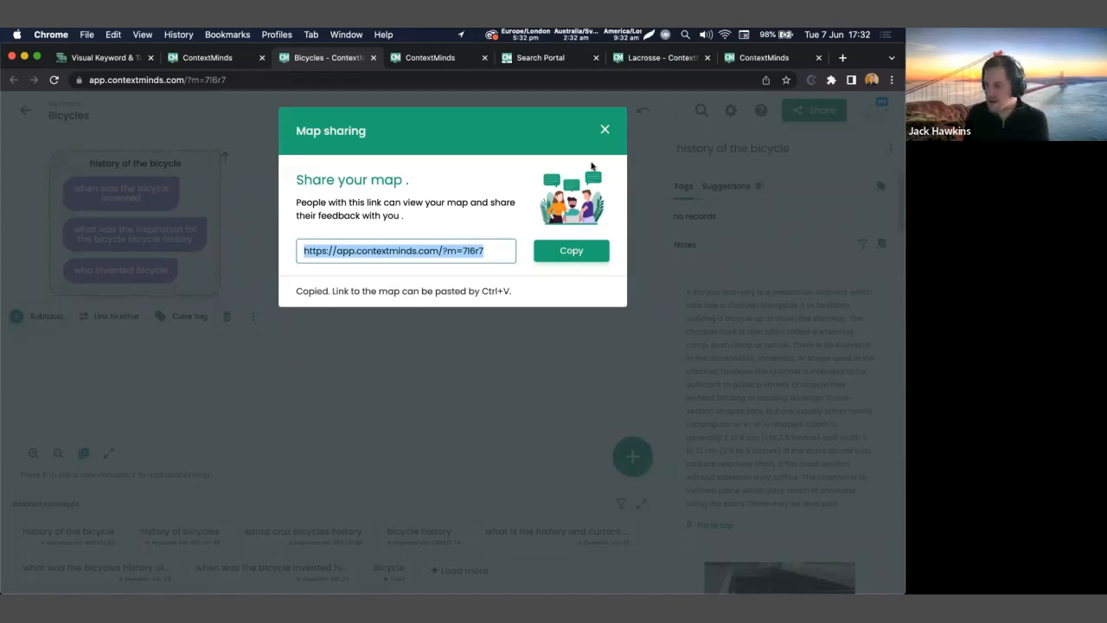
click(606, 129)
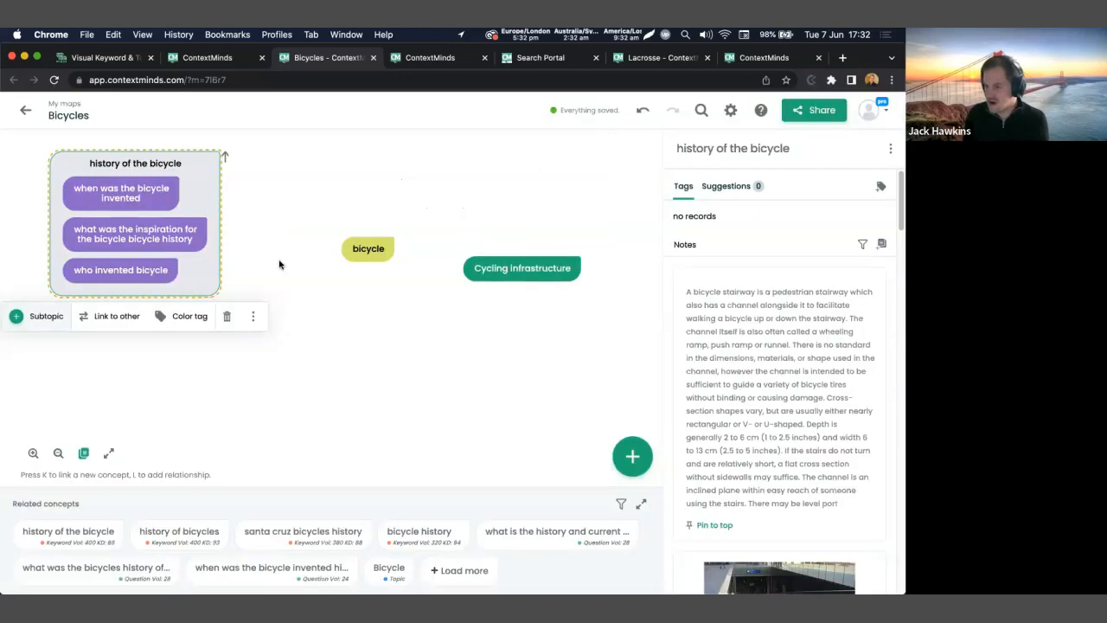